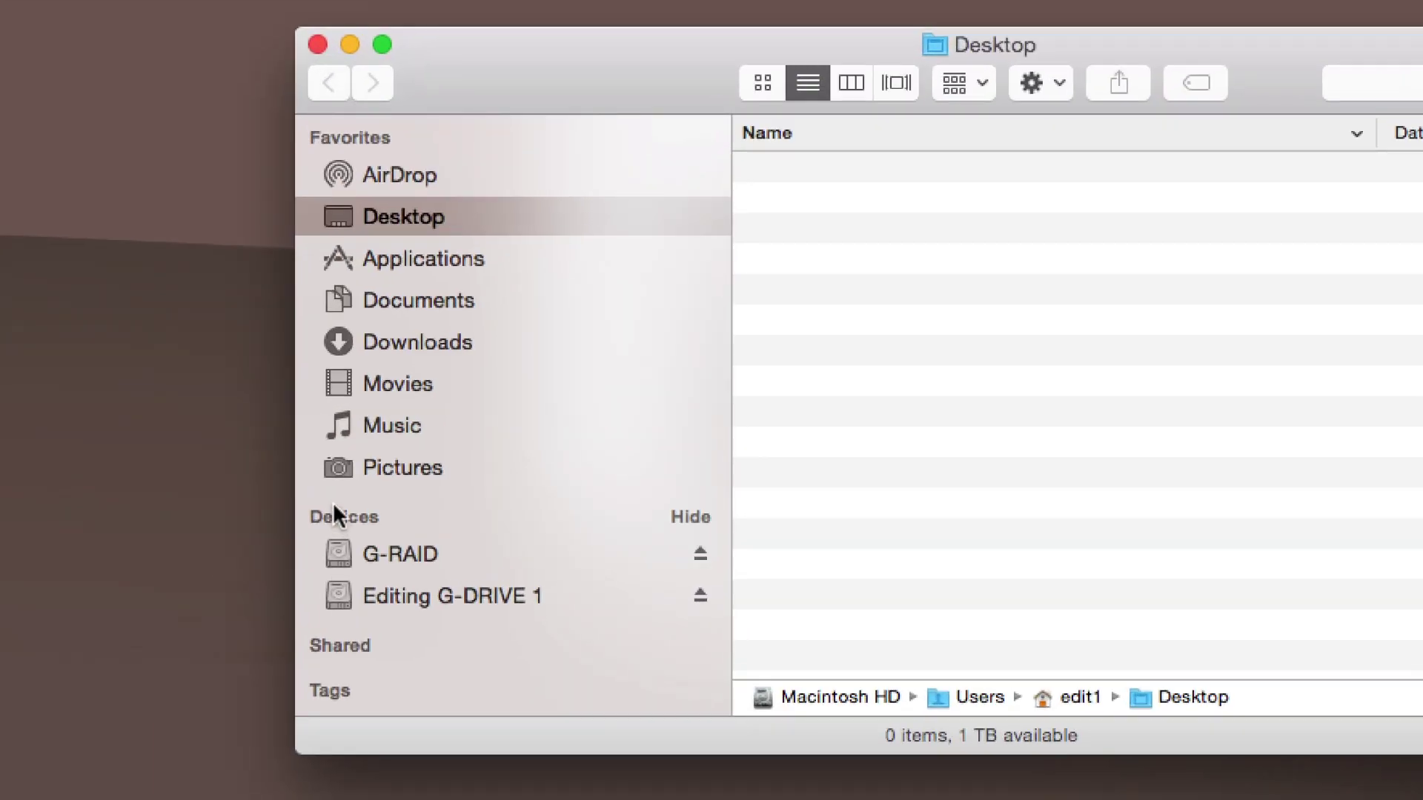
# Show the Downloads folder in list view, with the FCPX Folder Template folder and its zip
pyautogui.scroll(-3, 494, 468)
pyautogui.scroll(-2, 458, 575)
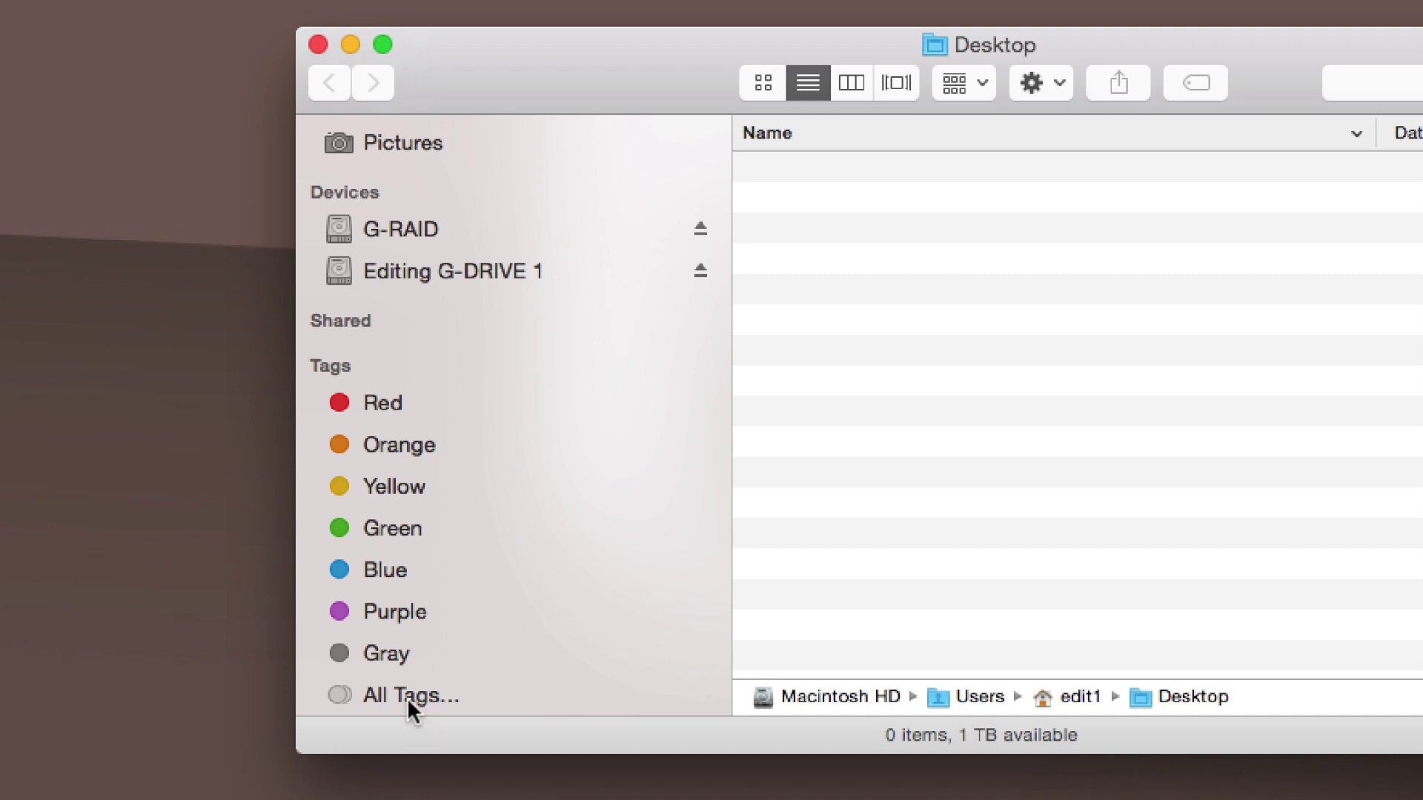
pyautogui.scroll(10, 436, 602)
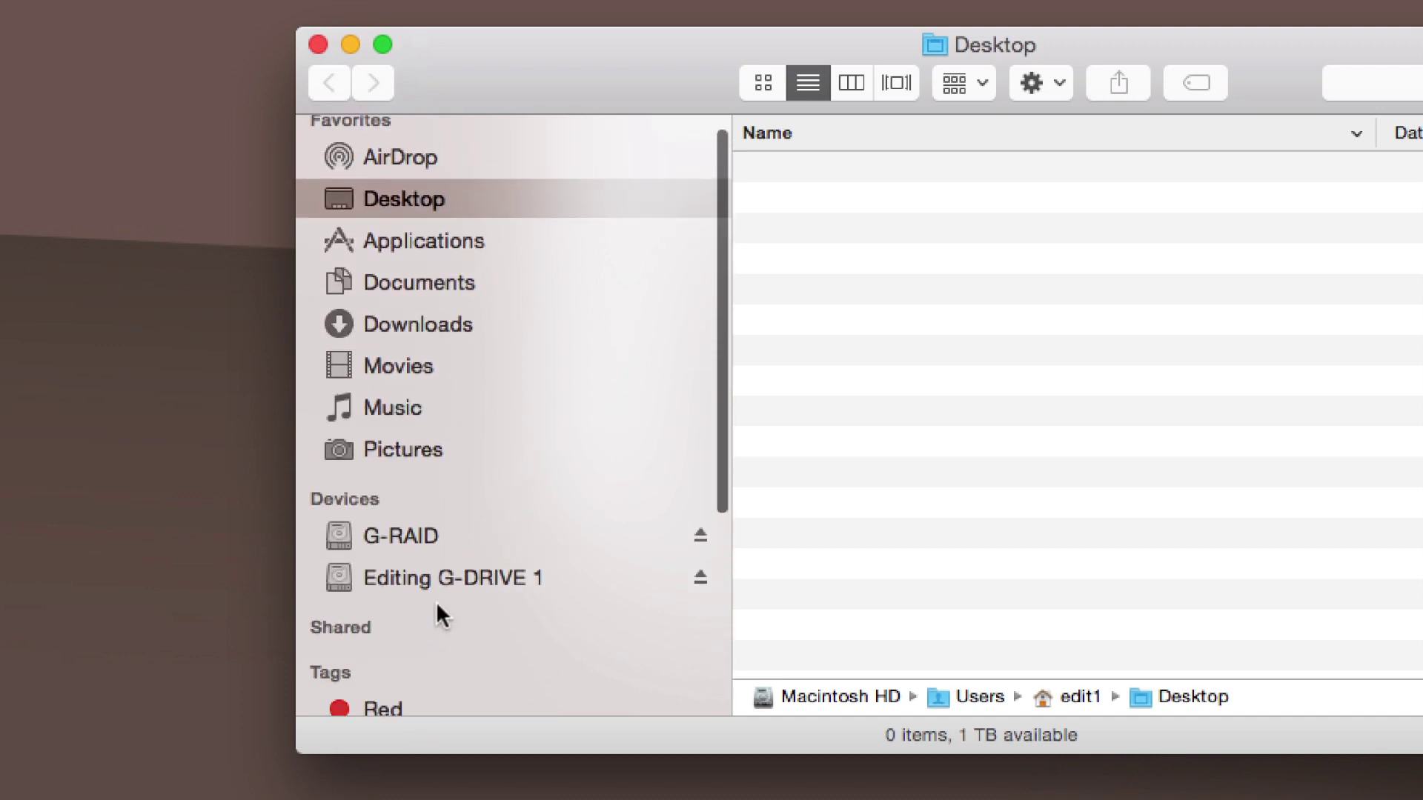
pyautogui.click(422, 339)
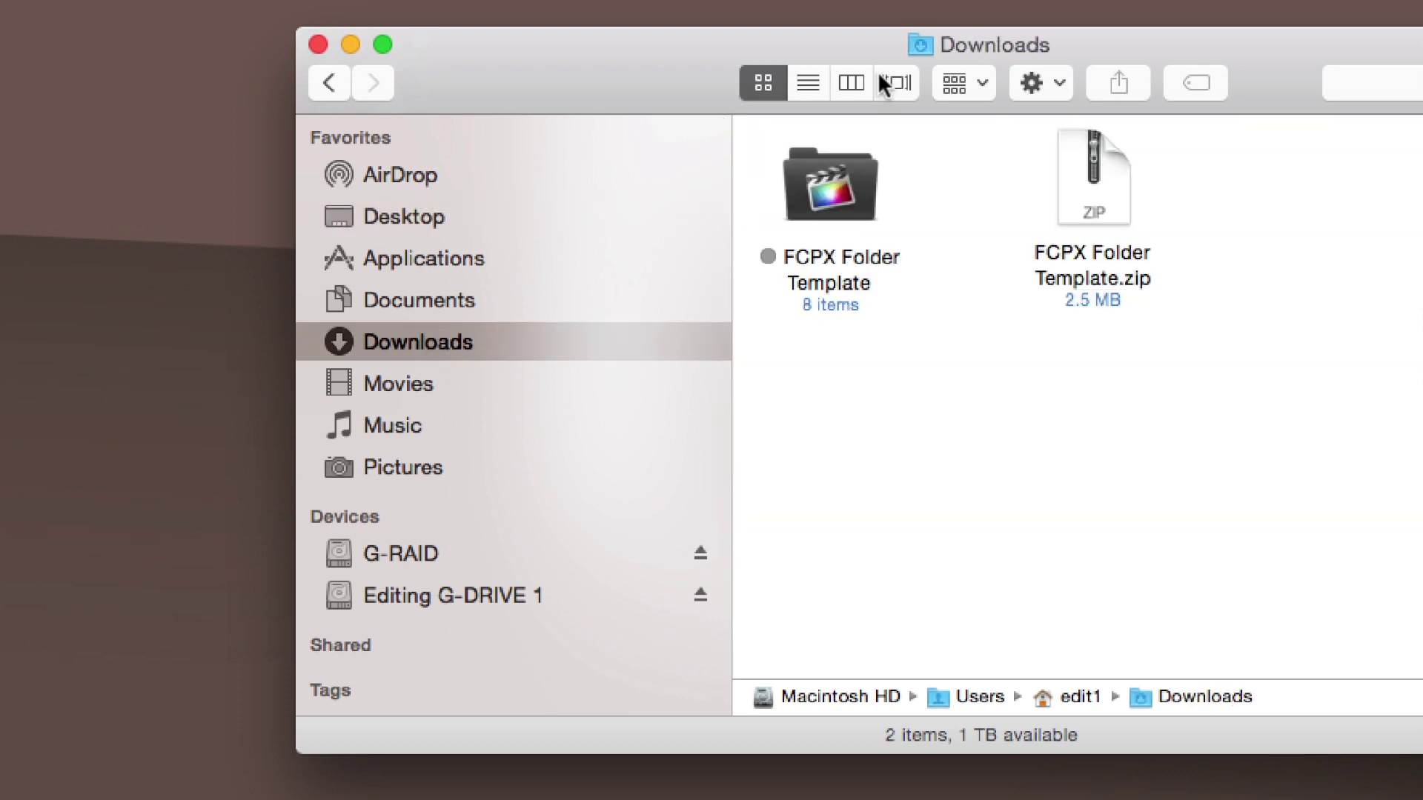
pyautogui.click(813, 83)
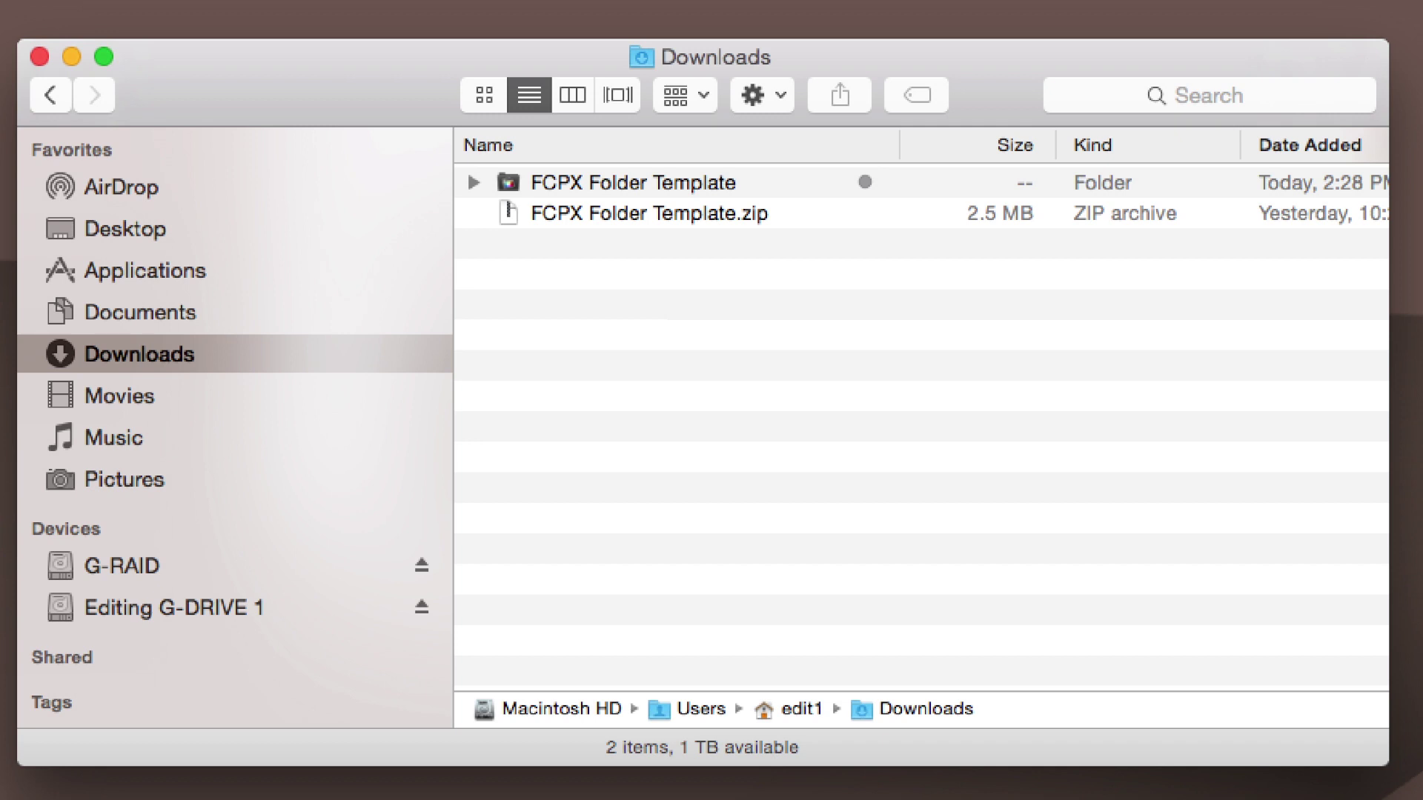
# Give FCPX Folder Template.zip a new tag named 'FCPXFolerTemplate.ZIP', with the typed spaces removed
pyautogui.click(648, 213)
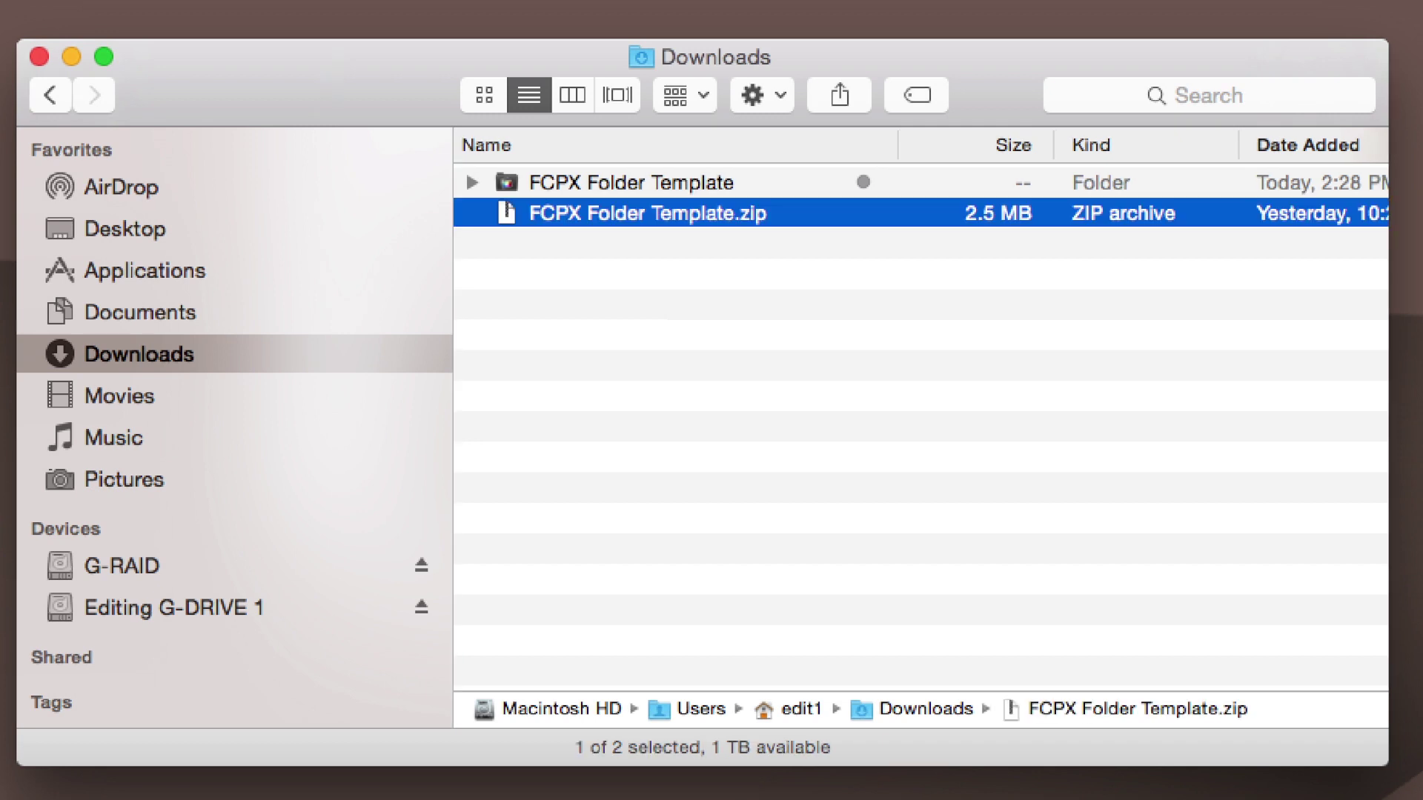
pyautogui.click(919, 94)
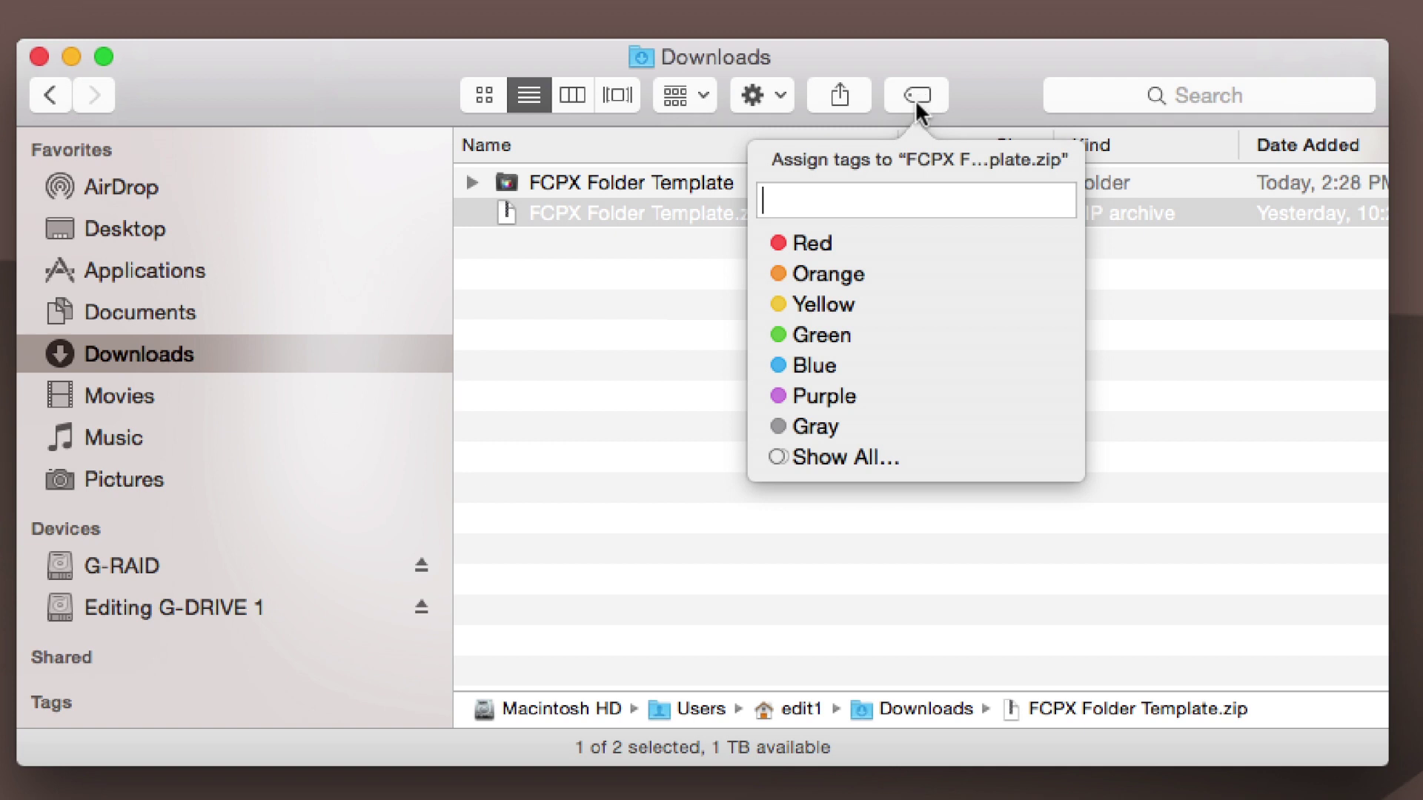
pyautogui.write('FCPX')
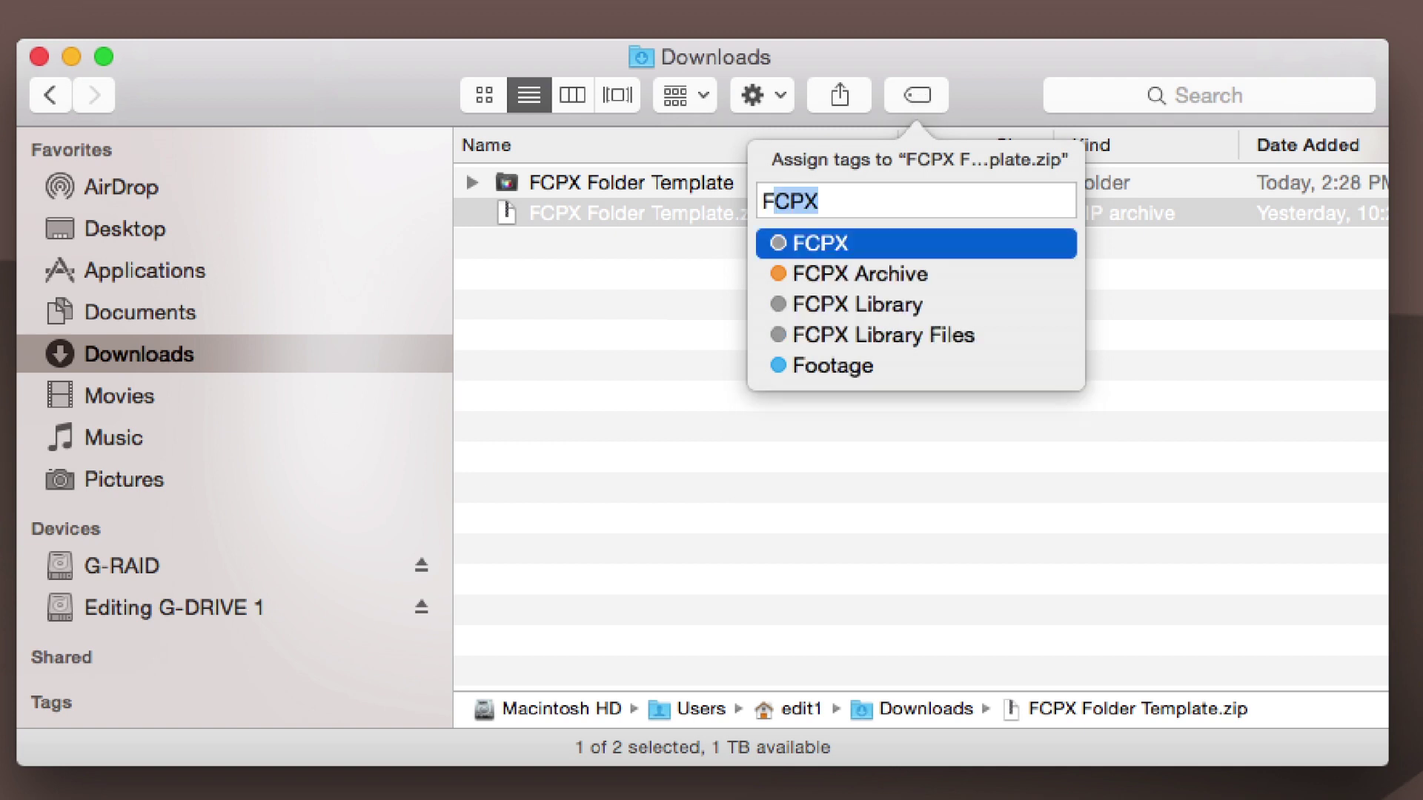
pyautogui.write(' Fol')
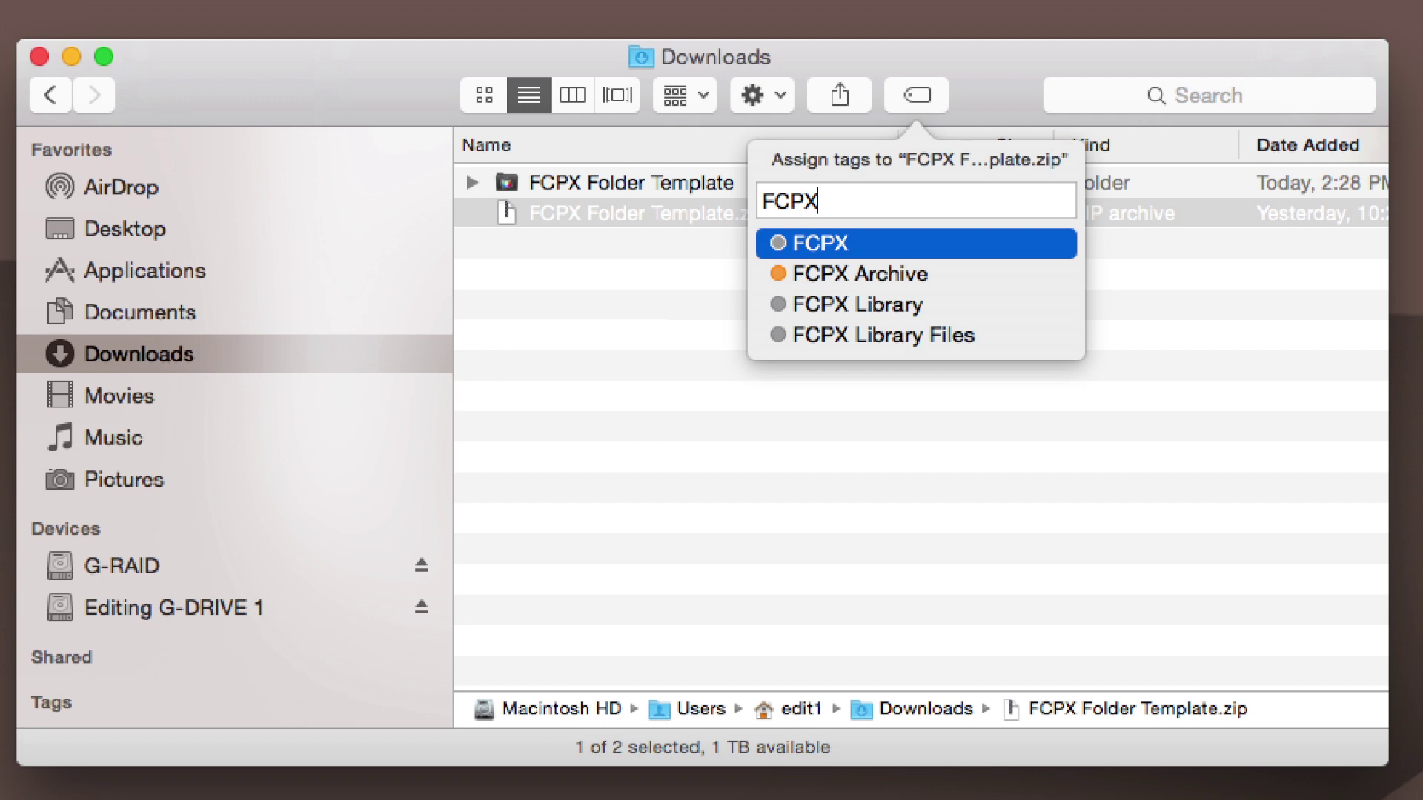
pyautogui.write('er')
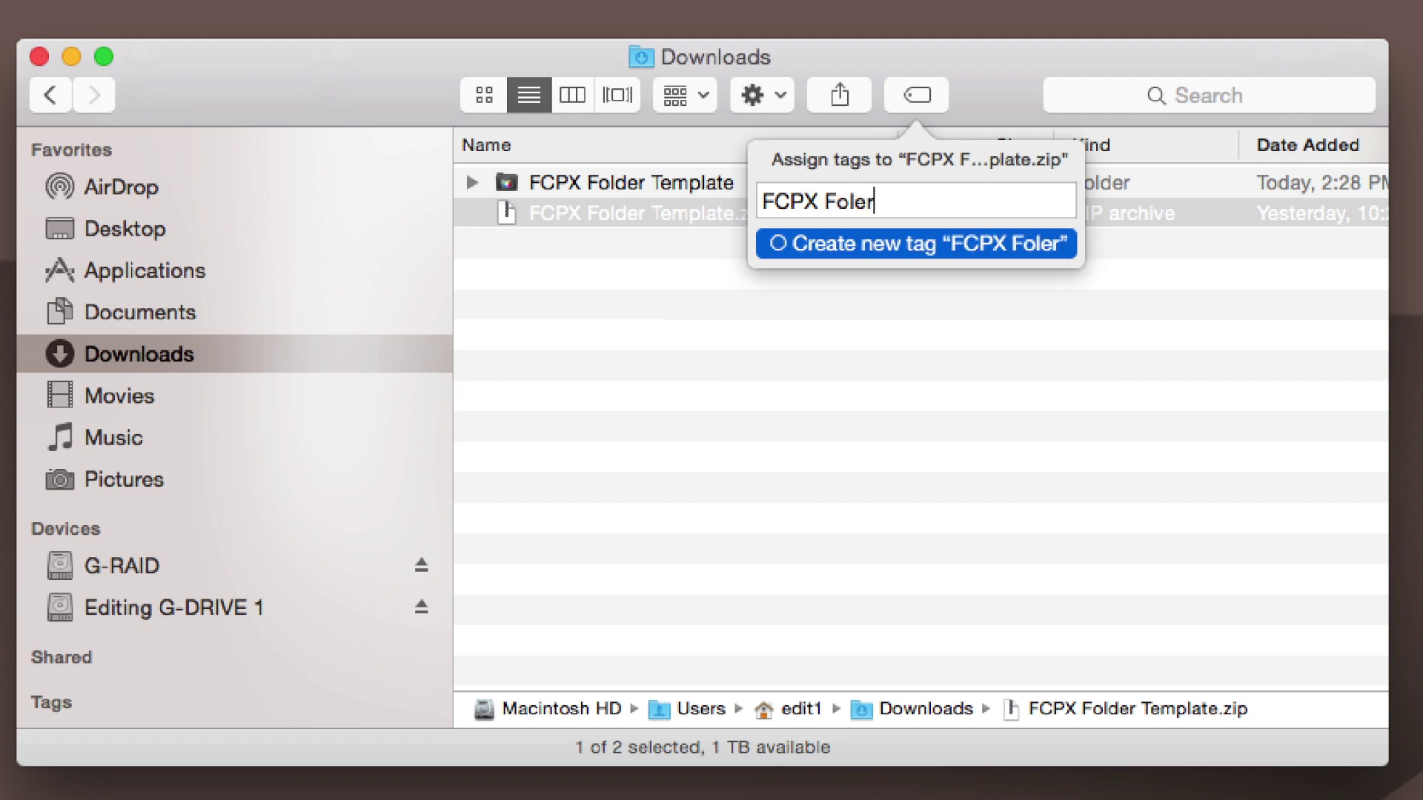
pyautogui.write(' Template')
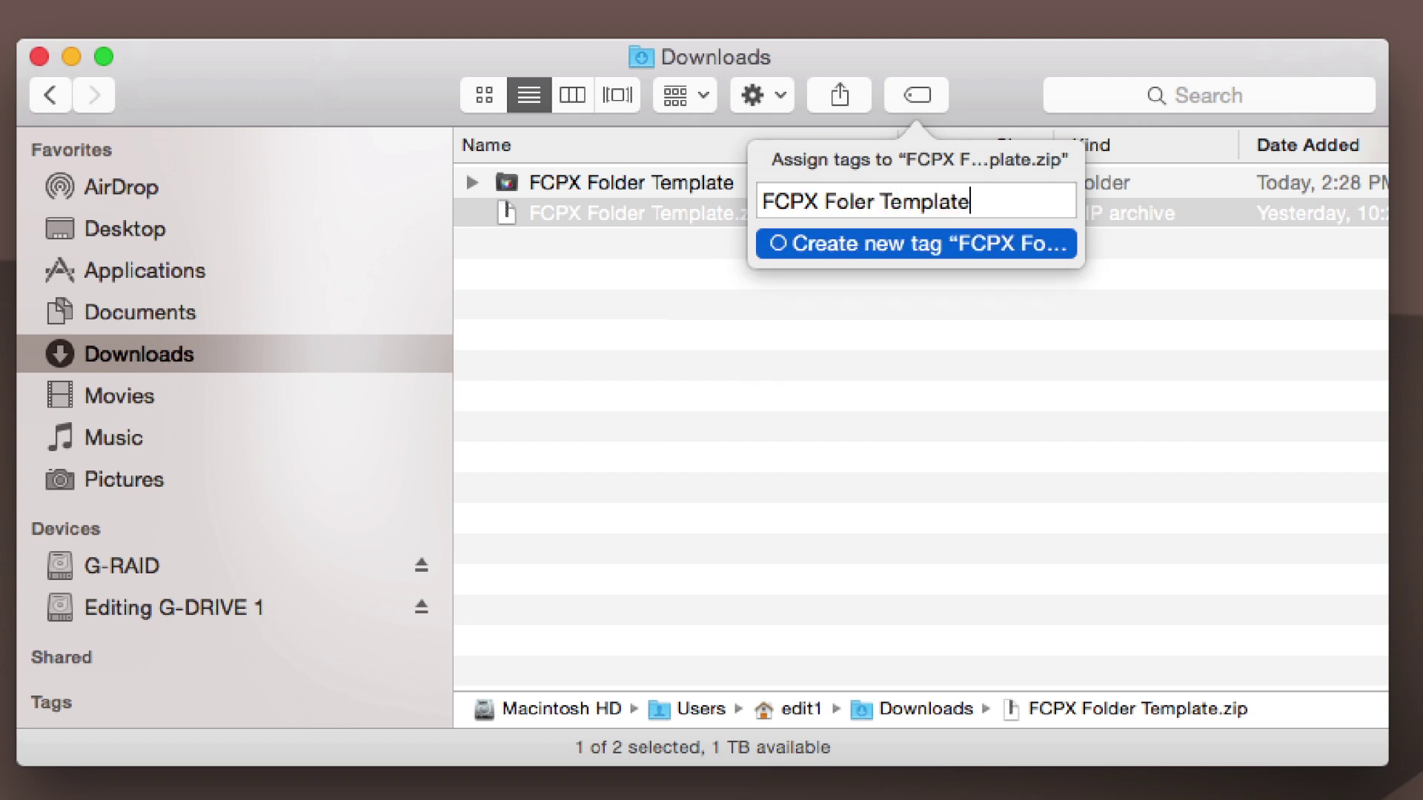
pyautogui.write('.ZIP')
pyautogui.press('Left')
pyautogui.press('Left')
pyautogui.press('Left')
pyautogui.press('Left')
pyautogui.press('Left')
pyautogui.press('Left')
pyautogui.press('Left')
pyautogui.press('Left')
pyautogui.press('Left')
pyautogui.press('Left')
pyautogui.press('Left')
pyautogui.press('Left')
pyautogui.press('BackSpace')
pyautogui.press('Left')
pyautogui.press('Left')
pyautogui.press('Left')
pyautogui.press('Left')
pyautogui.press('Left')
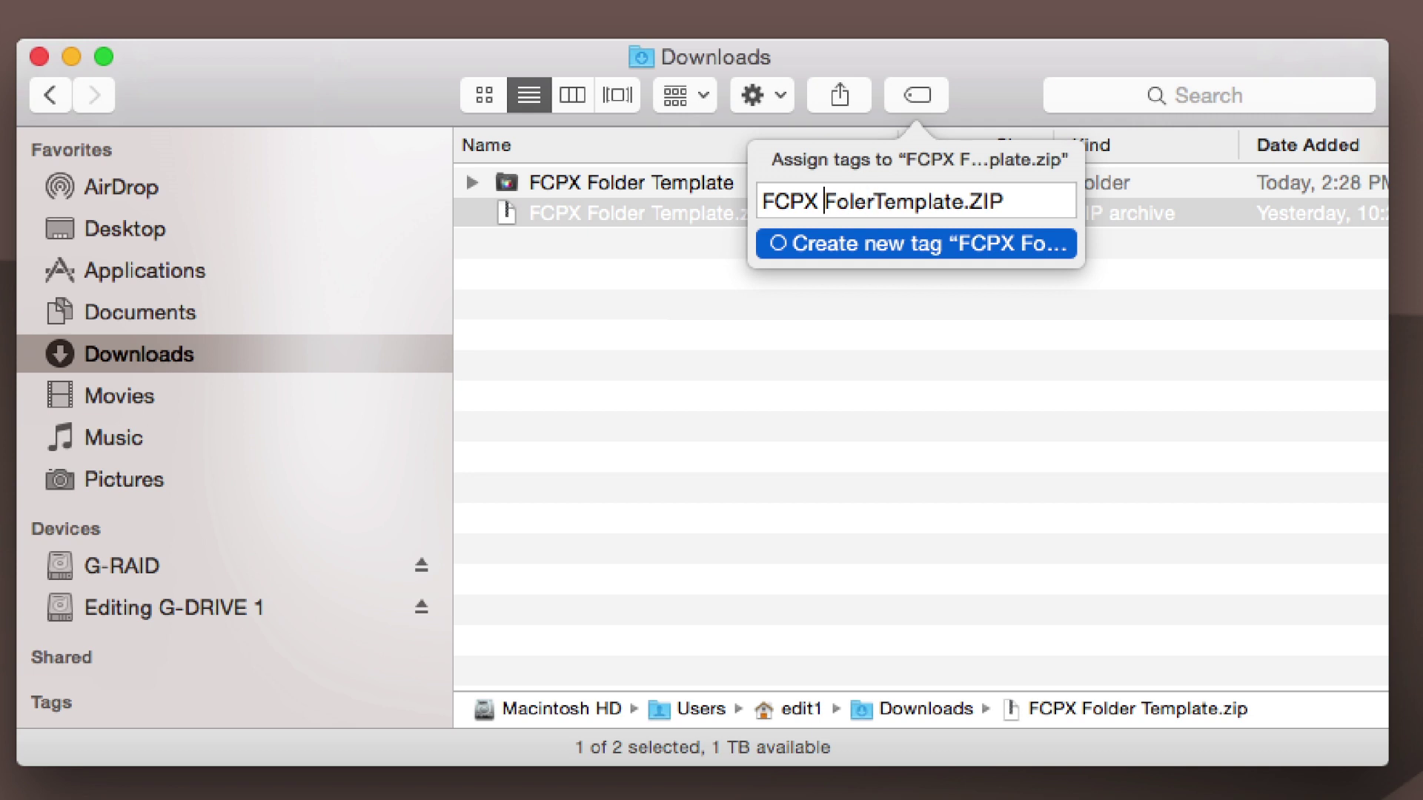
pyautogui.press('BackSpace')
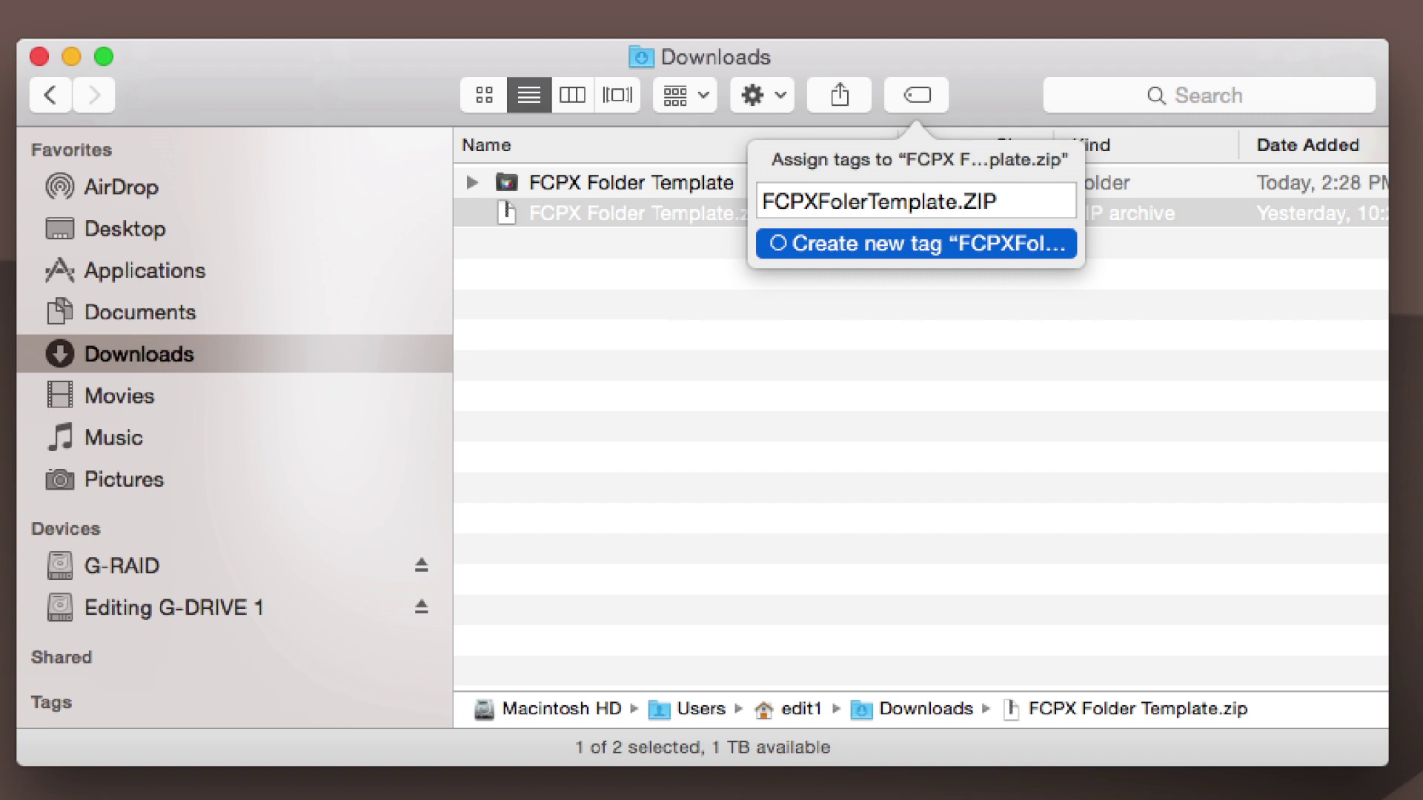
pyautogui.press('Return')
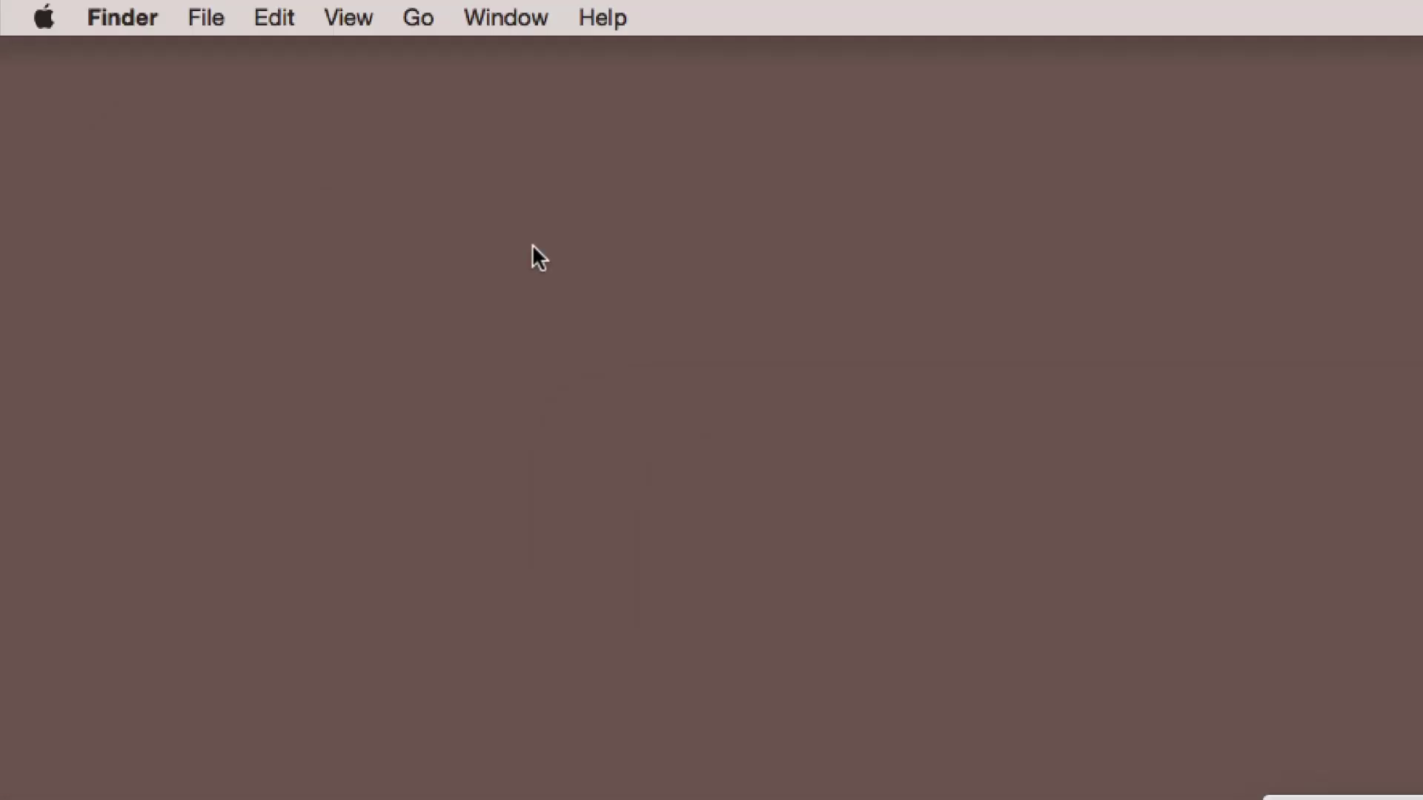
# Open Finder Preferences on the Tags settings
pyautogui.click(122, 14)
pyautogui.click(130, 104)
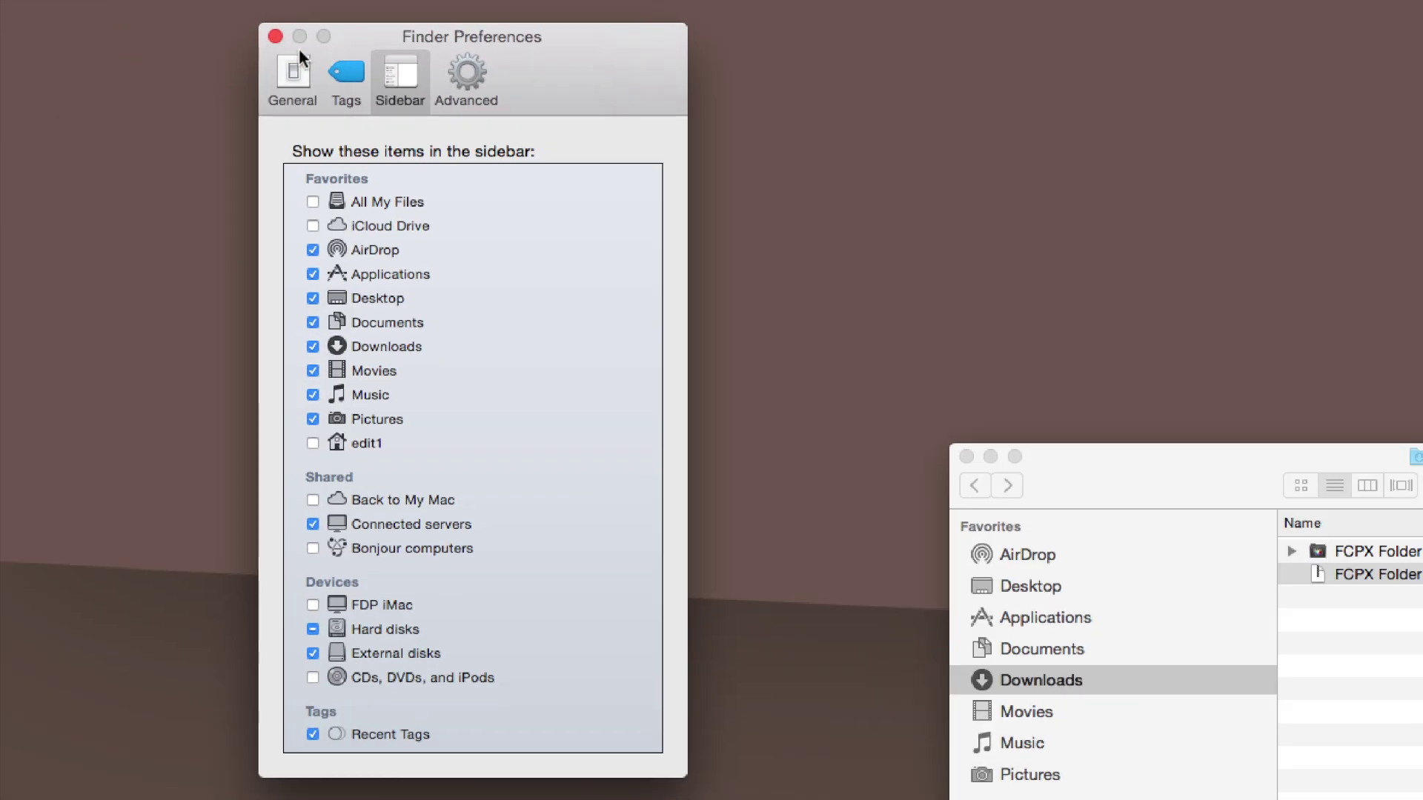
pyautogui.click(348, 79)
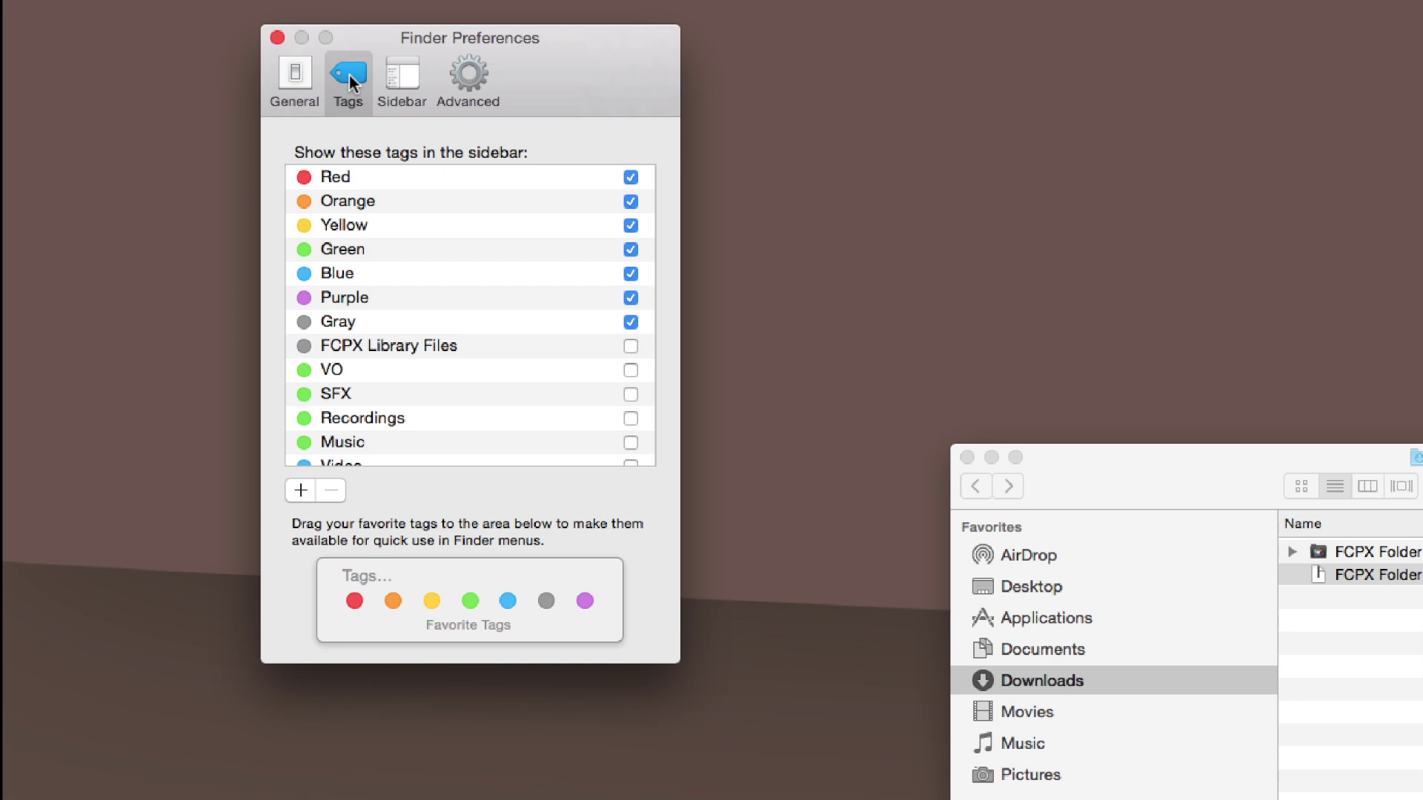
# Set the FCPXFolerTemplate.ZIP tag colour to Gray
pyautogui.scroll(-3, 419, 313)
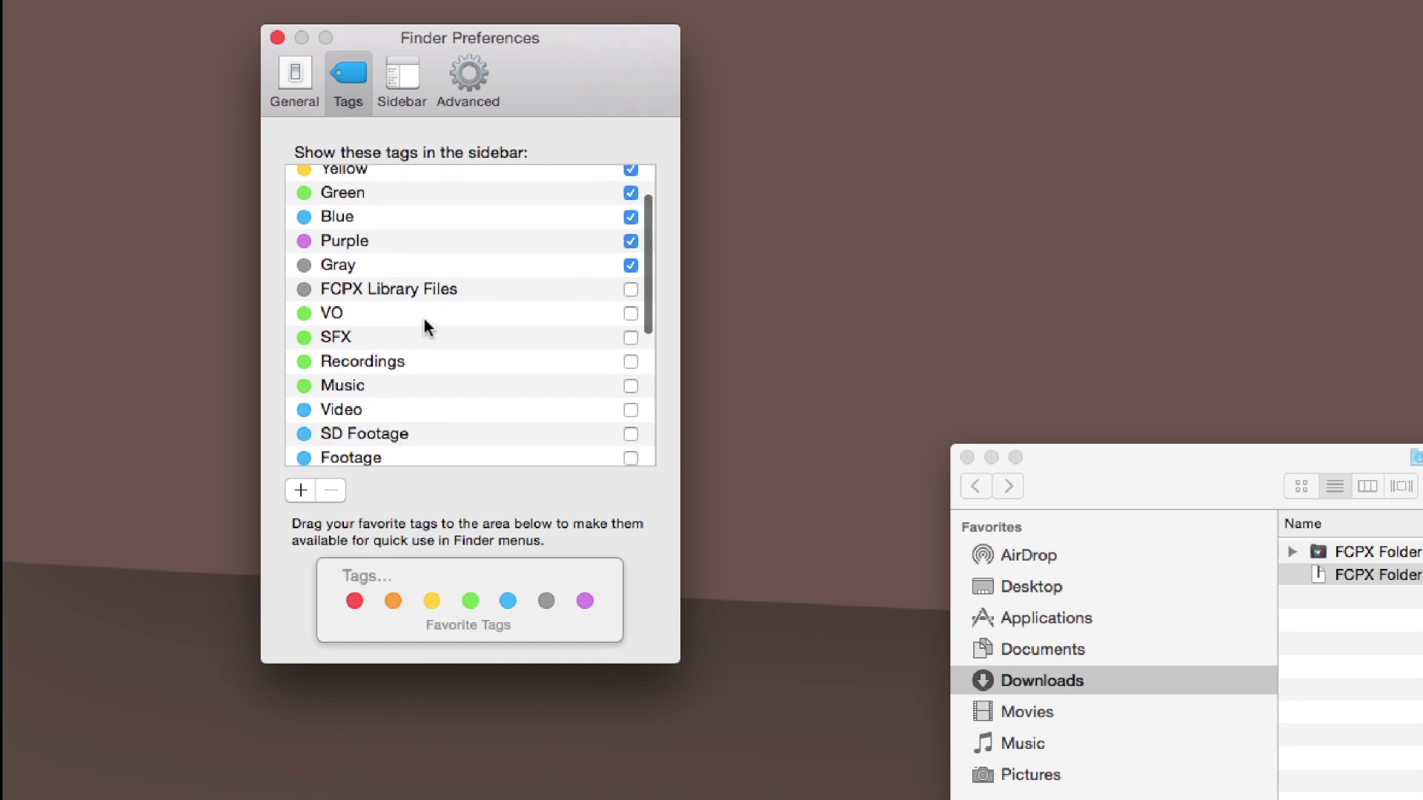
pyautogui.scroll(-10, 406, 297)
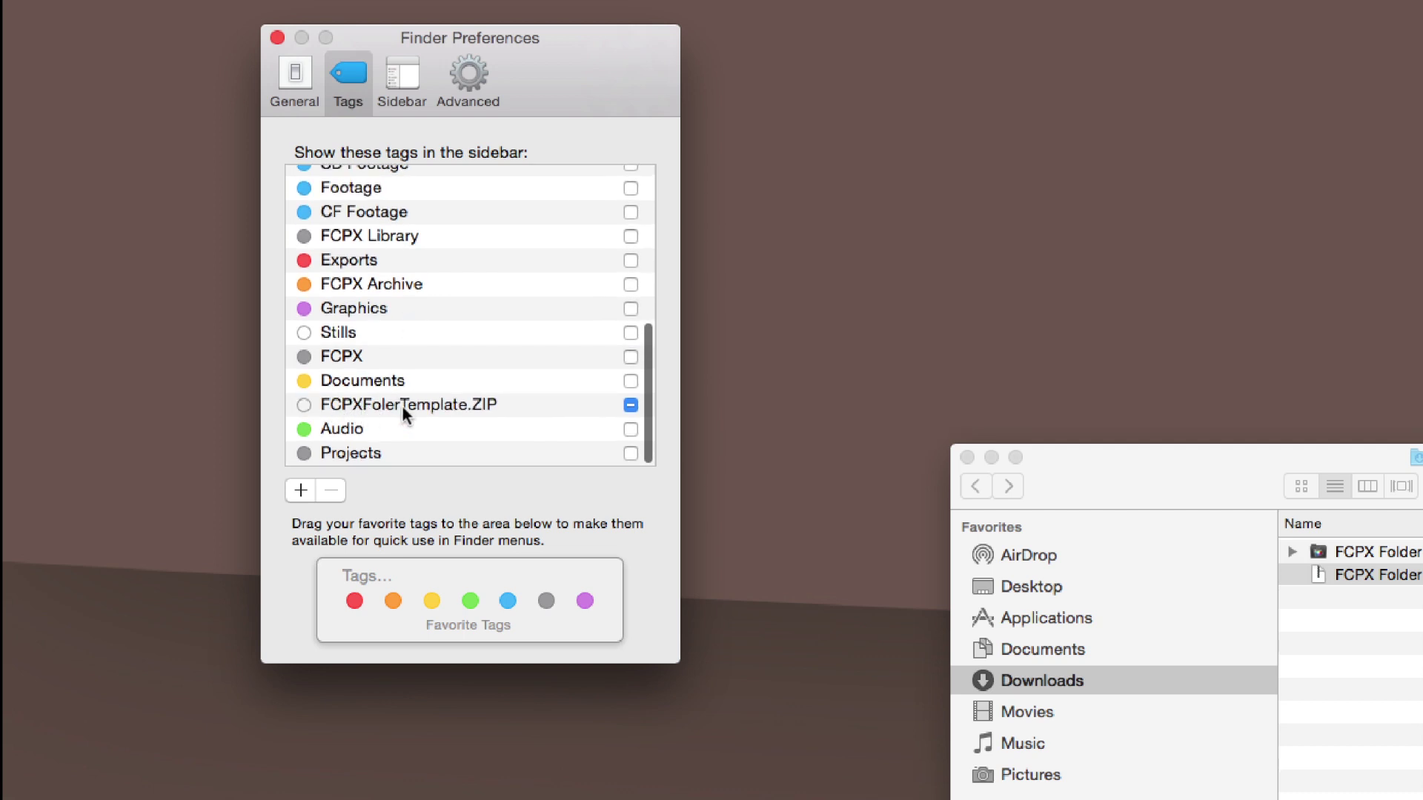
pyautogui.moveTo(304, 408)
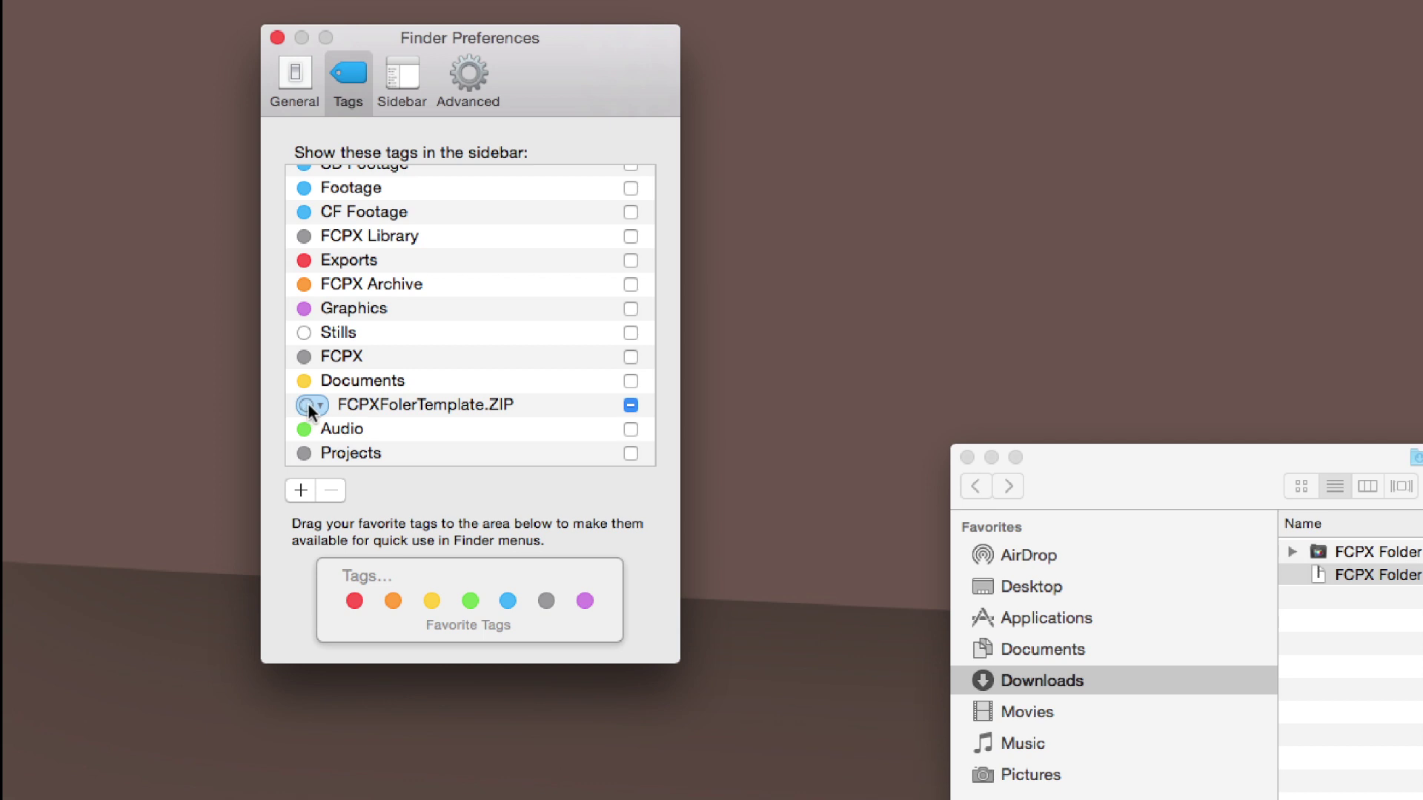
pyautogui.click(310, 408)
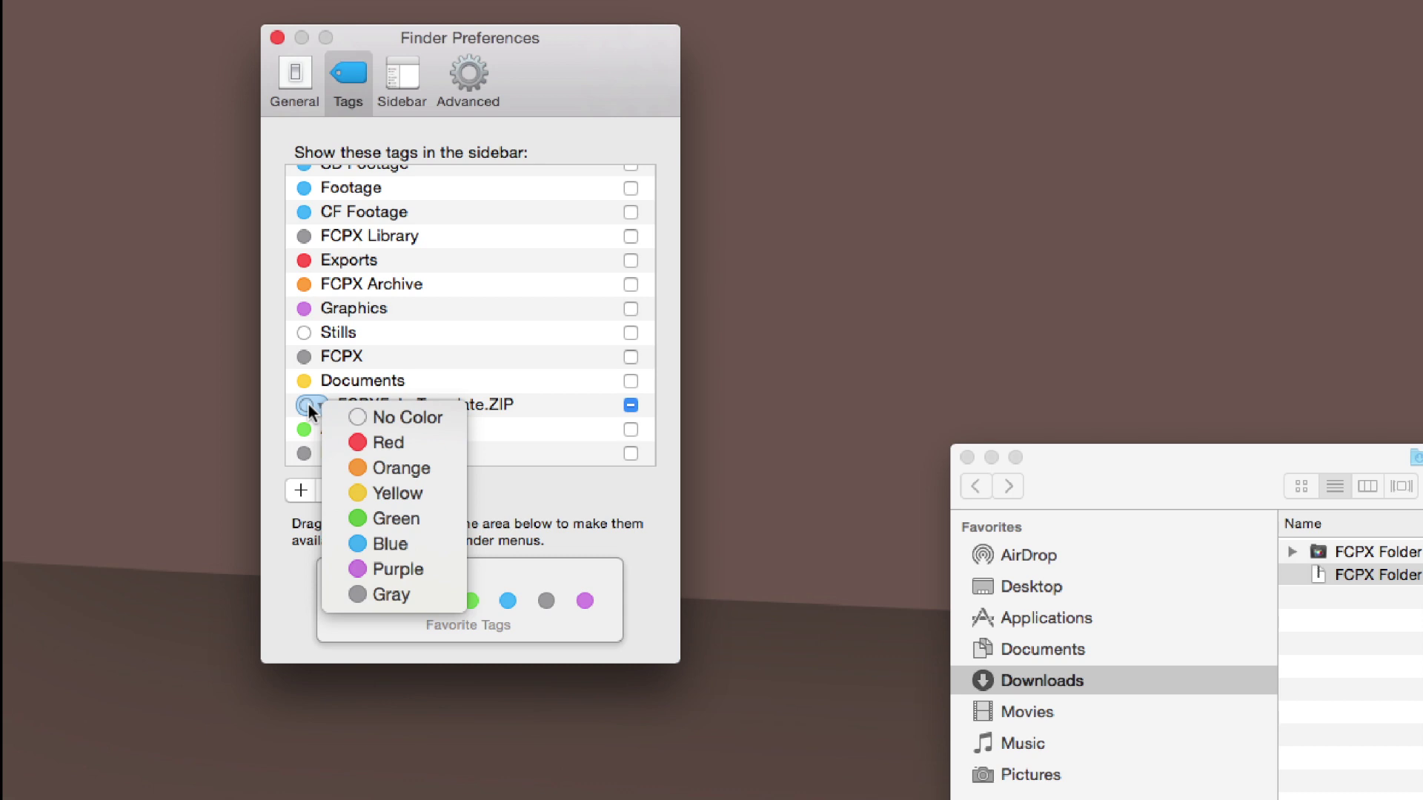
pyautogui.click(361, 594)
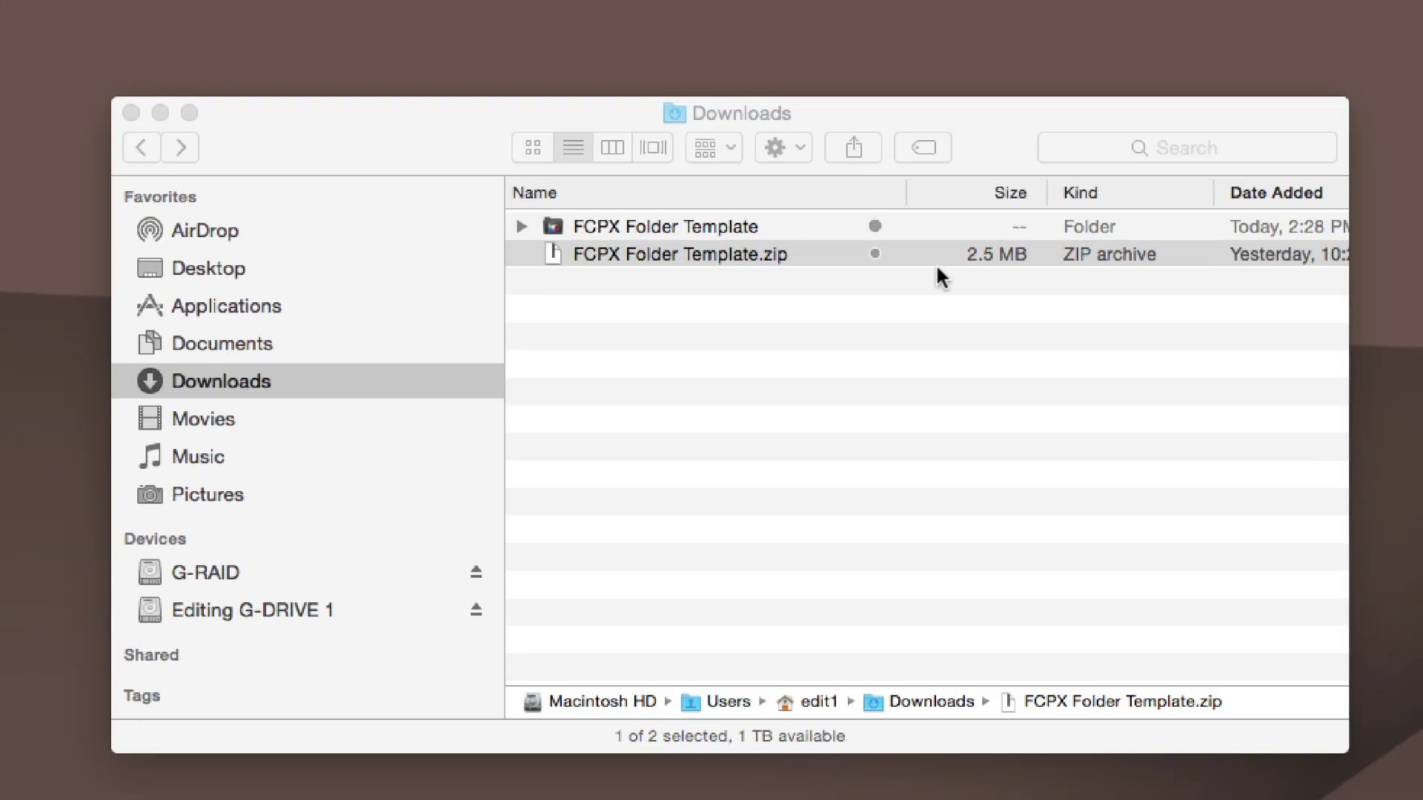
# Tick the FCPXFolerTemplate.ZIP checkbox in Tags preferences so it appears in the sidebar
pyautogui.click(860, 253)
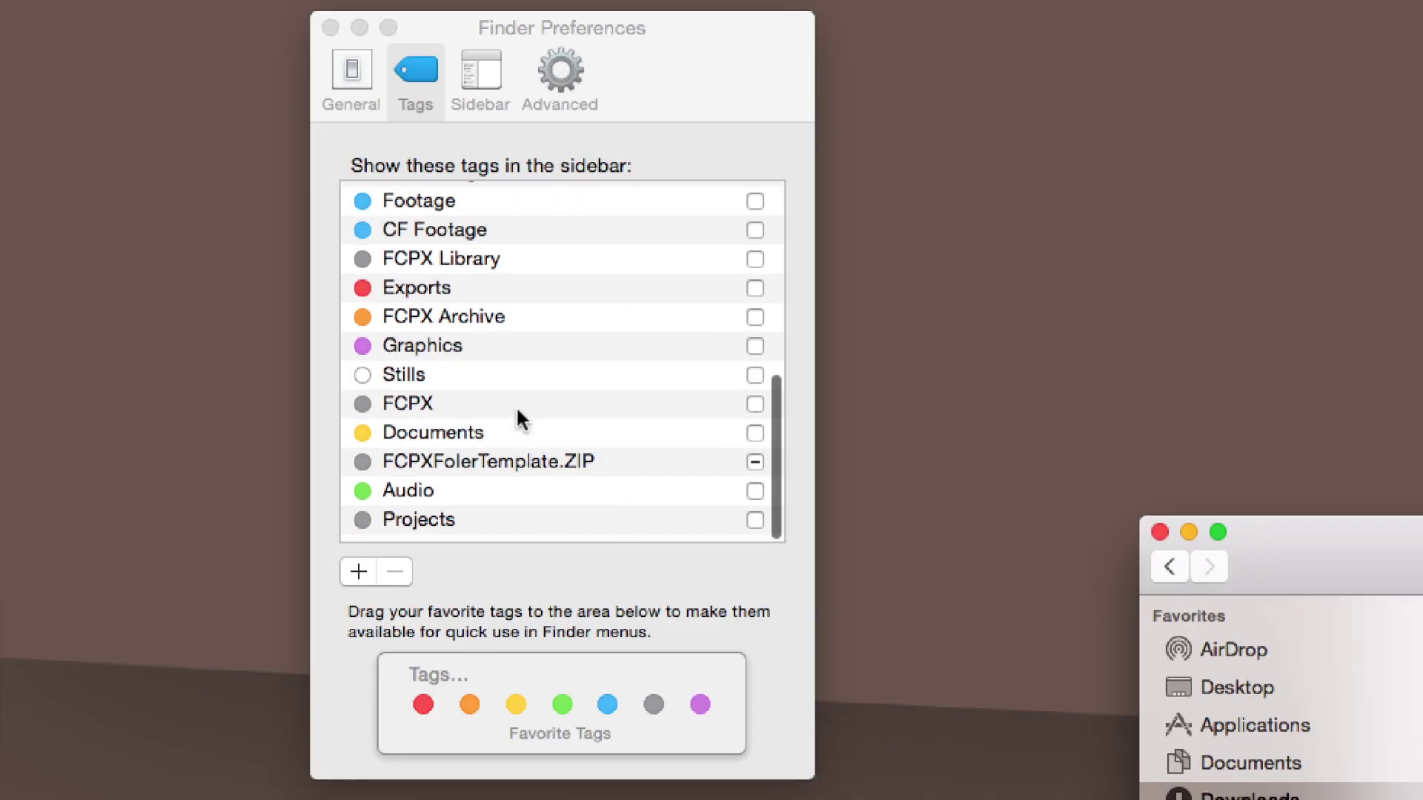
pyautogui.scroll(1, 519, 415)
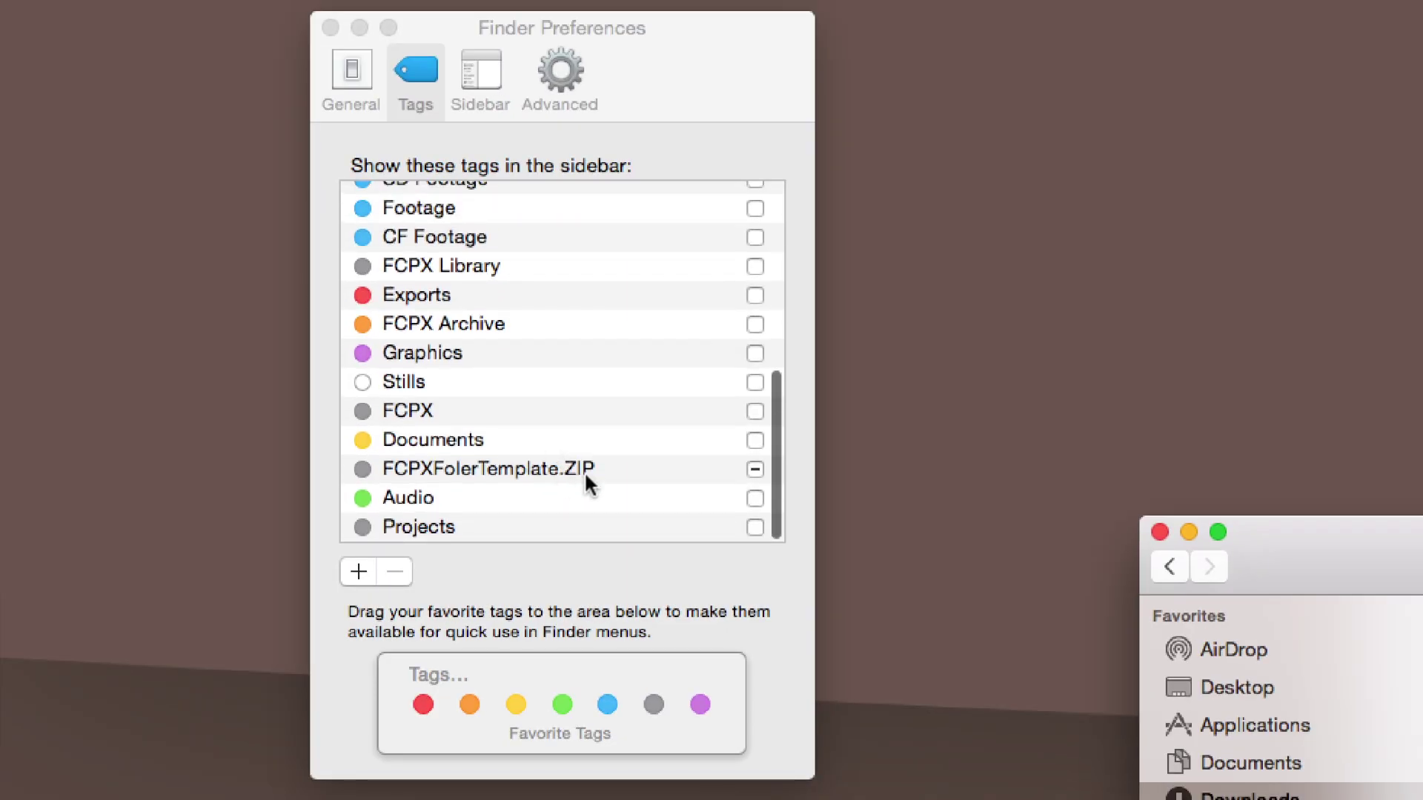
pyautogui.click(753, 473)
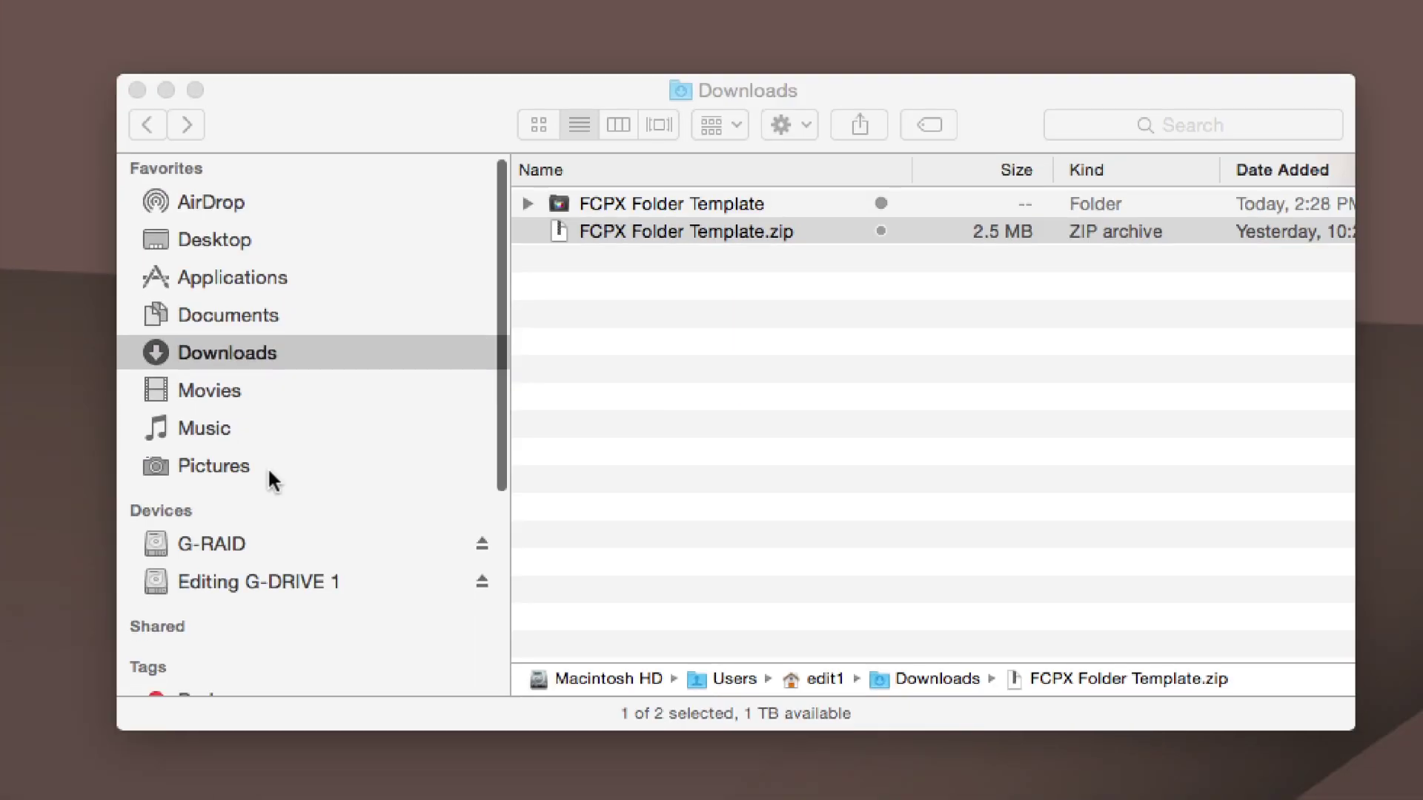
pyautogui.scroll(-6, 269, 476)
pyautogui.scroll(-1, 269, 471)
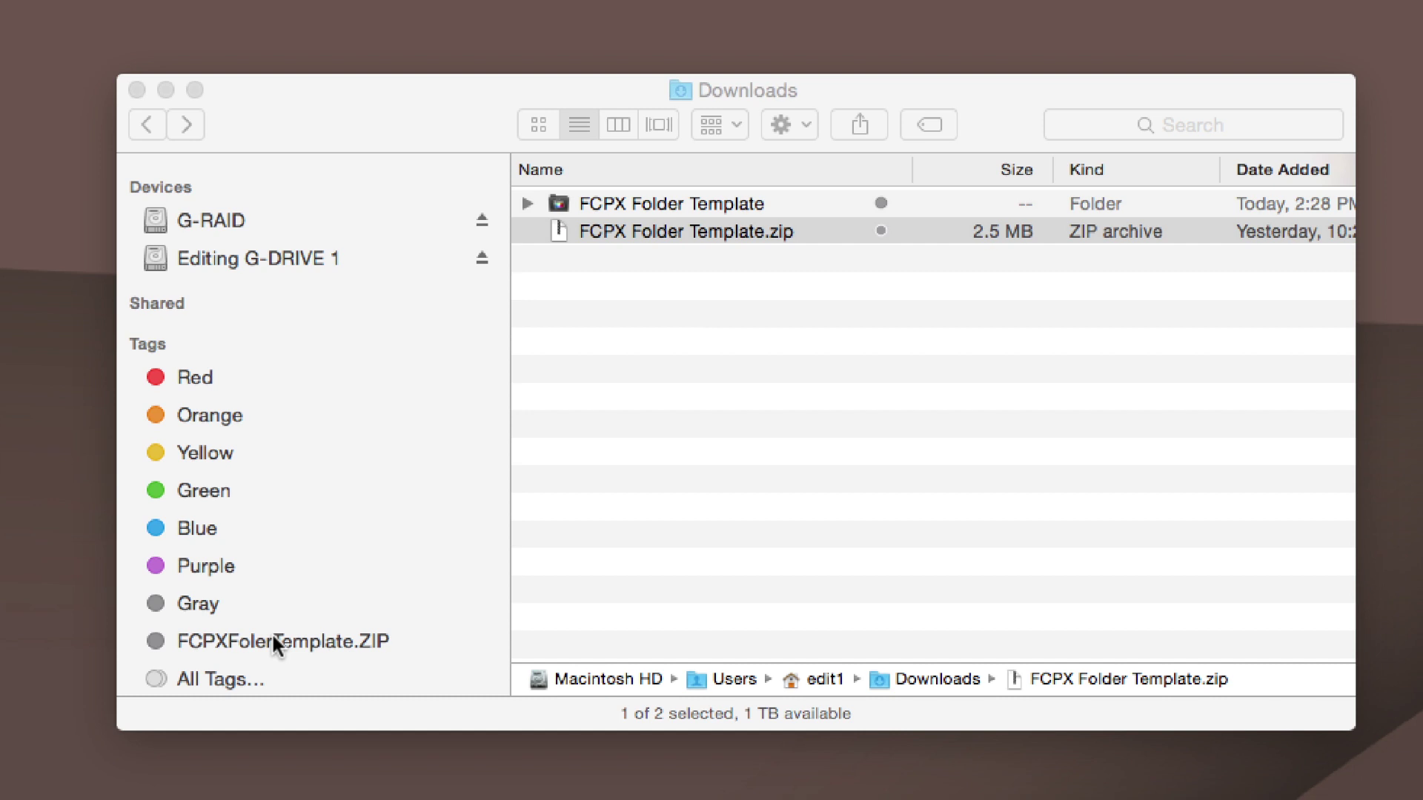
# Move the FCPXFolerTemplate.ZIP tag to the top of the sidebar Tags and list its files
pyautogui.moveTo(237, 639); pyautogui.dragTo(234, 358)
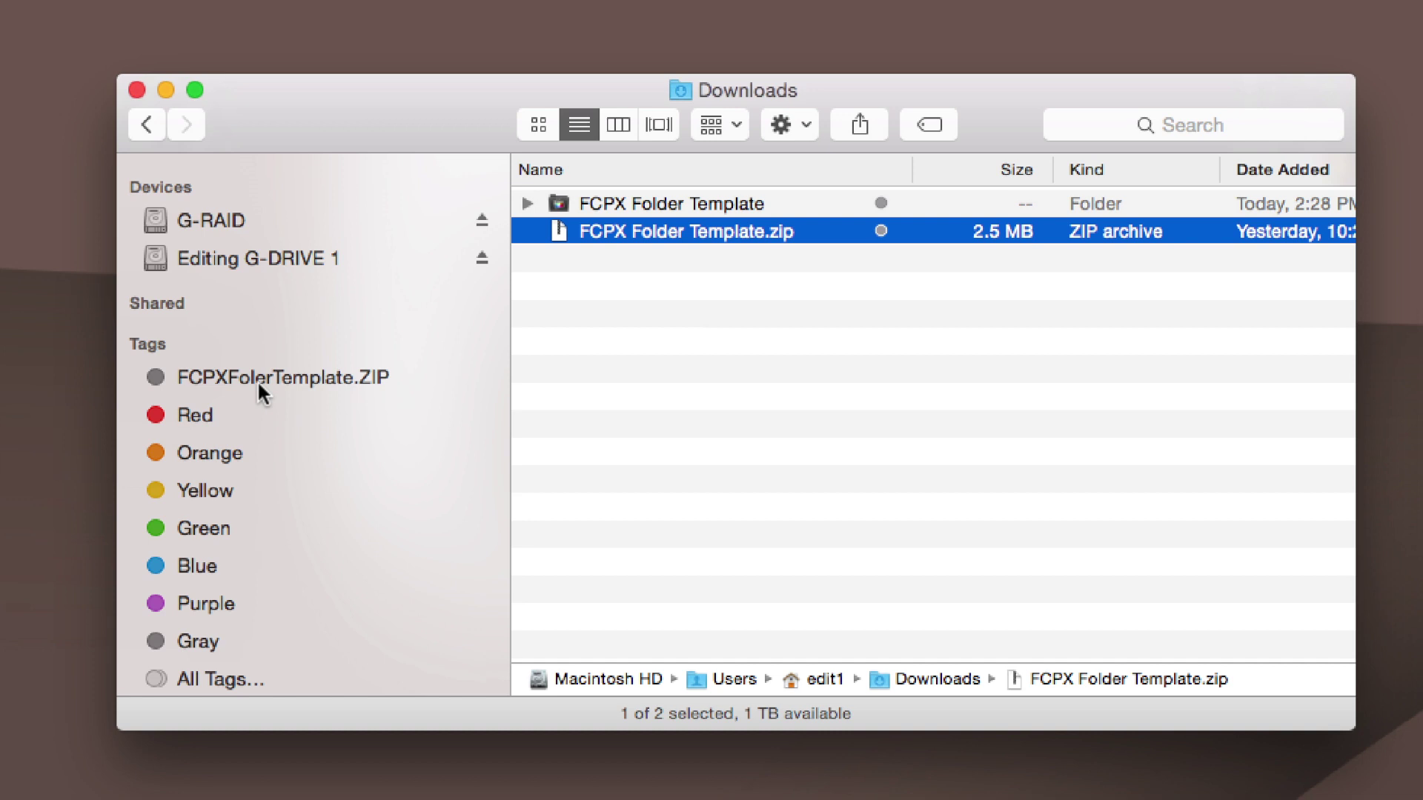
pyautogui.click(260, 386)
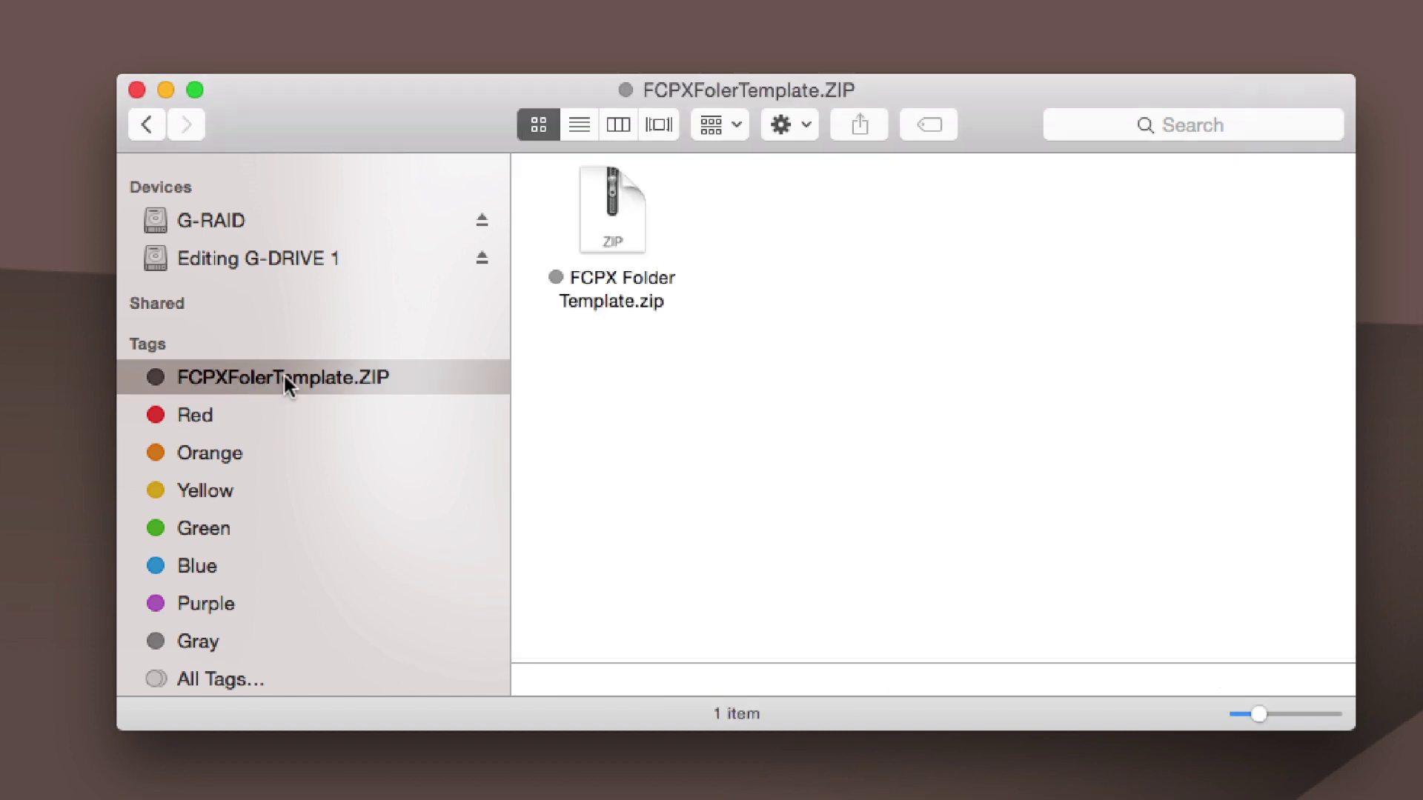
pyautogui.scroll(5, 233, 319)
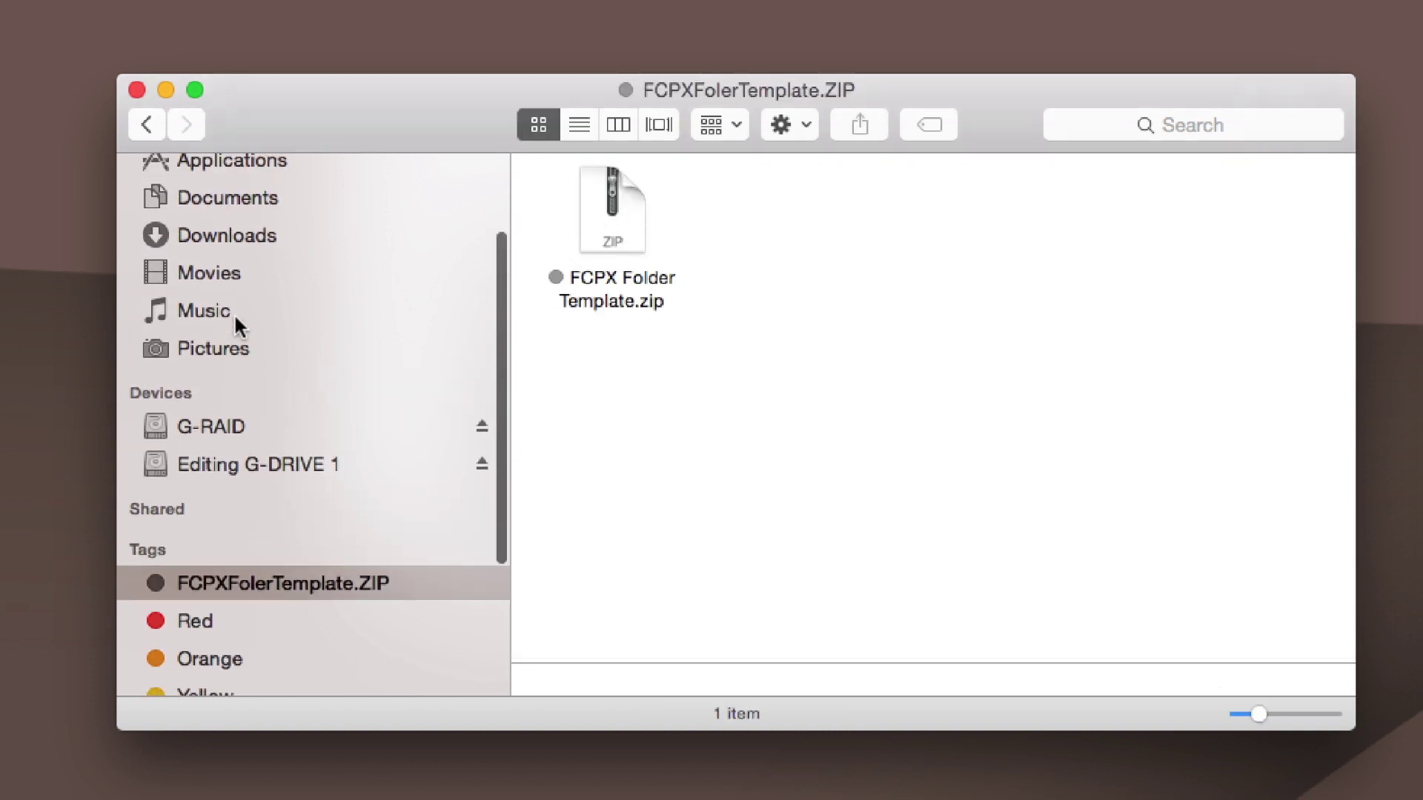
pyautogui.scroll(2, 234, 313)
# Delete the extracted FCPX Folder Template folder from Downloads, then view the FCPXFolerTemplate.ZIP tag
pyautogui.click(232, 255)
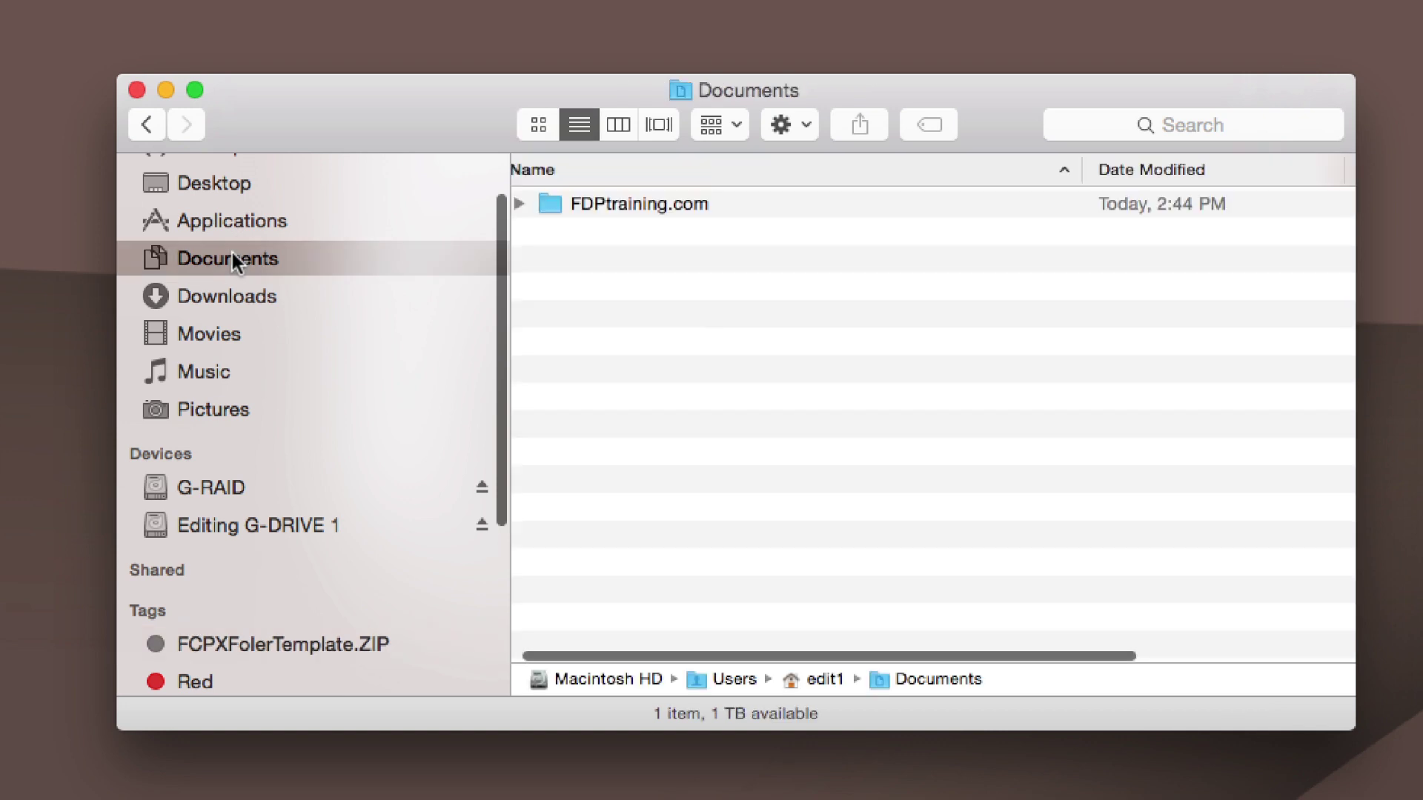
pyautogui.click(231, 297)
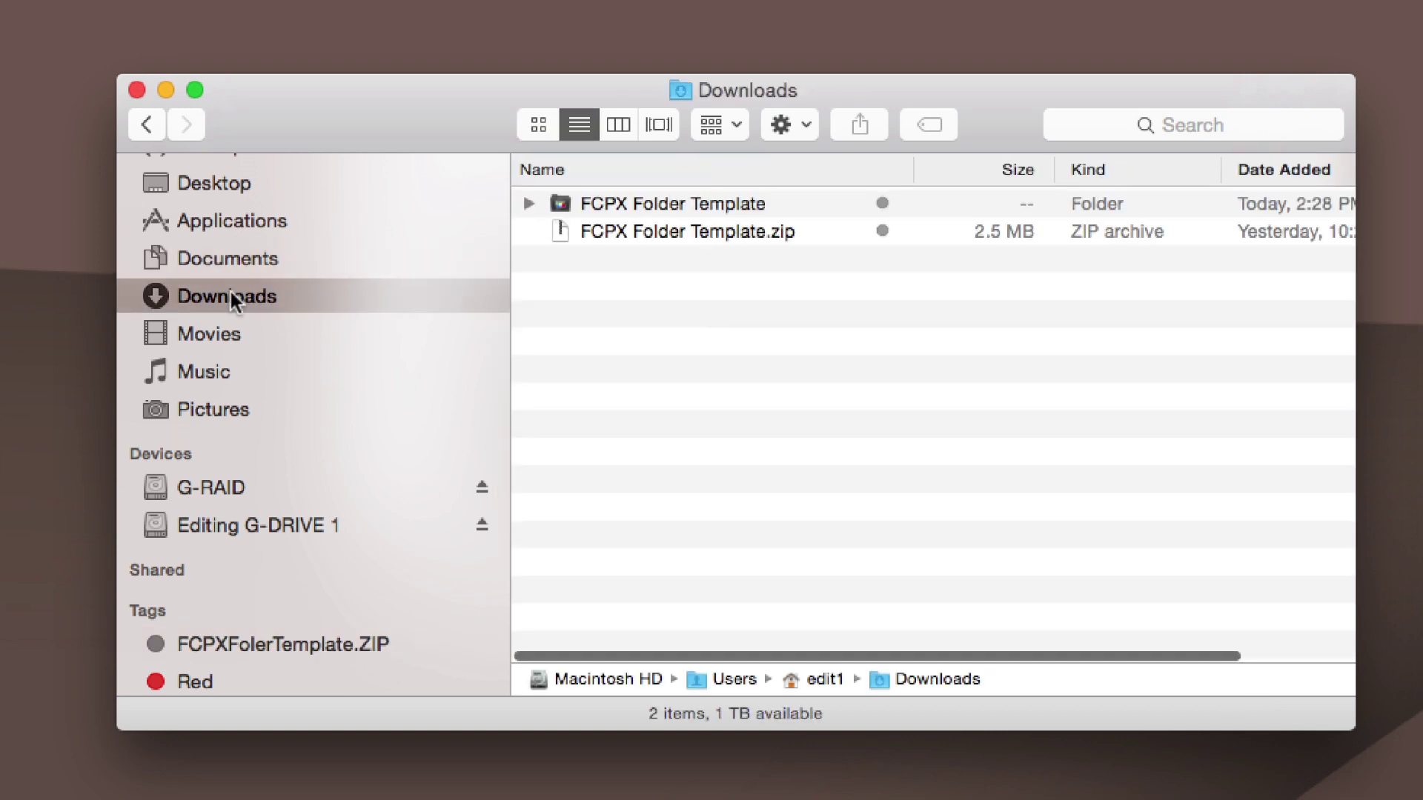
pyautogui.click(586, 198)
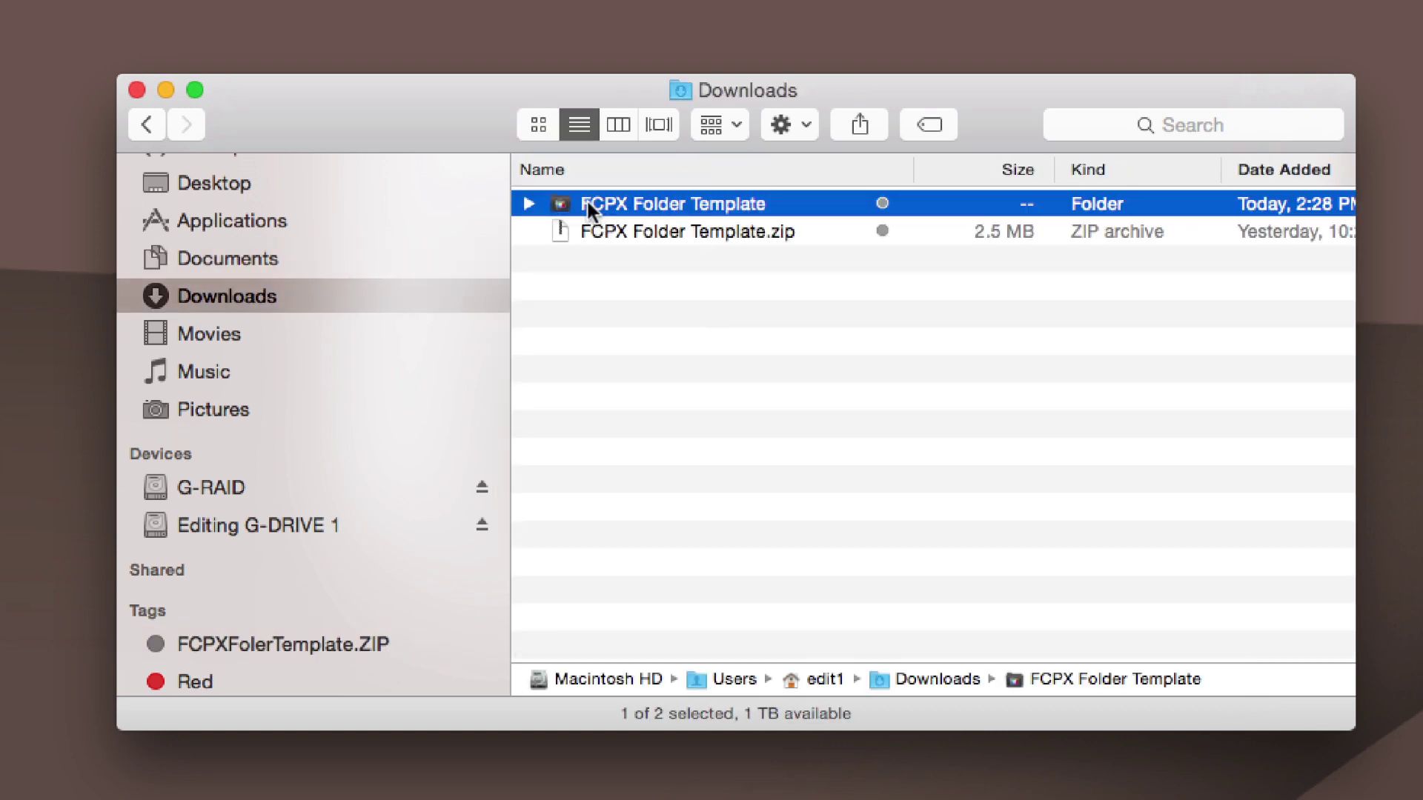
pyautogui.press('super+BackSpace')
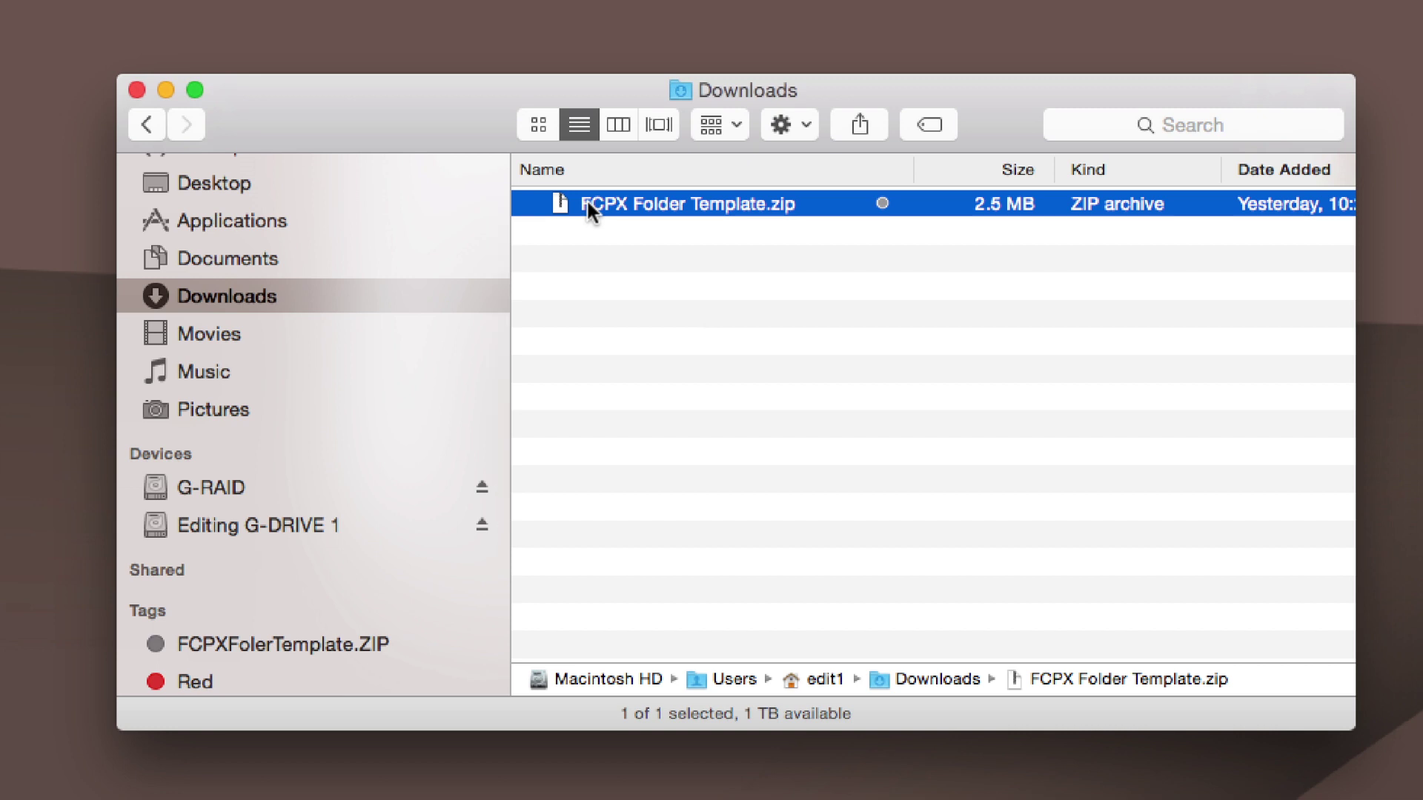
pyautogui.click(276, 637)
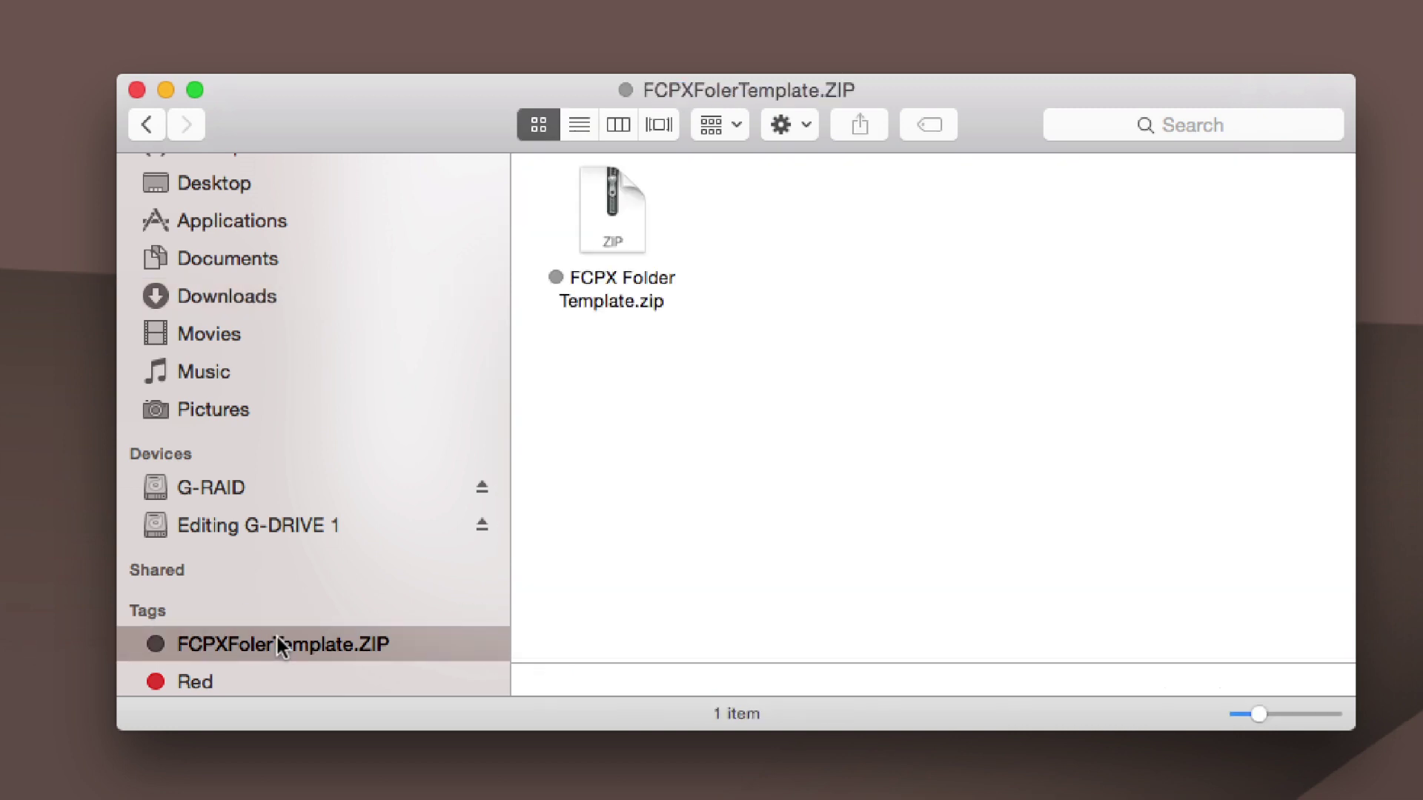
# Unzip the template archive and rename the extracted folder 'My Project'
pyautogui.doubleClick(605, 202)
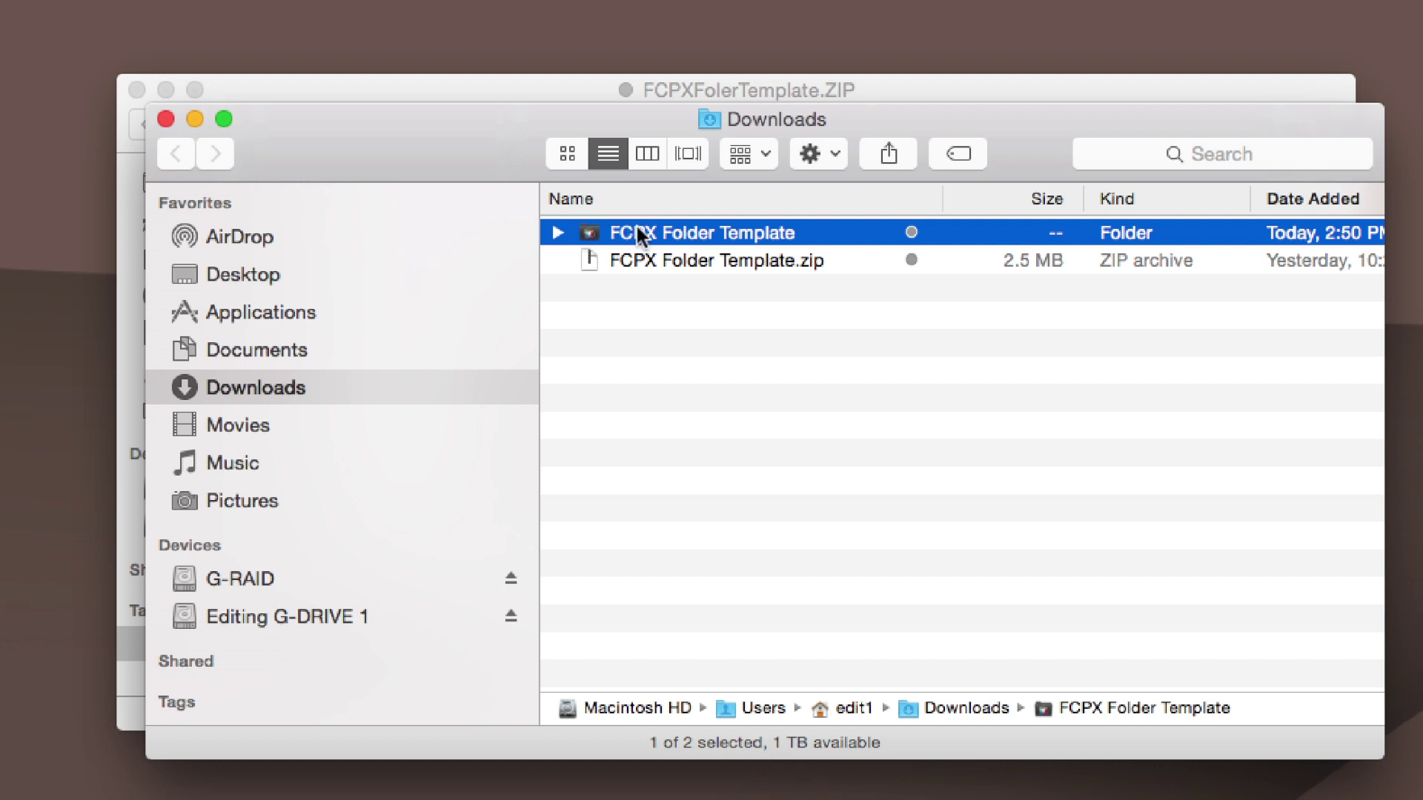
pyautogui.click(637, 229)
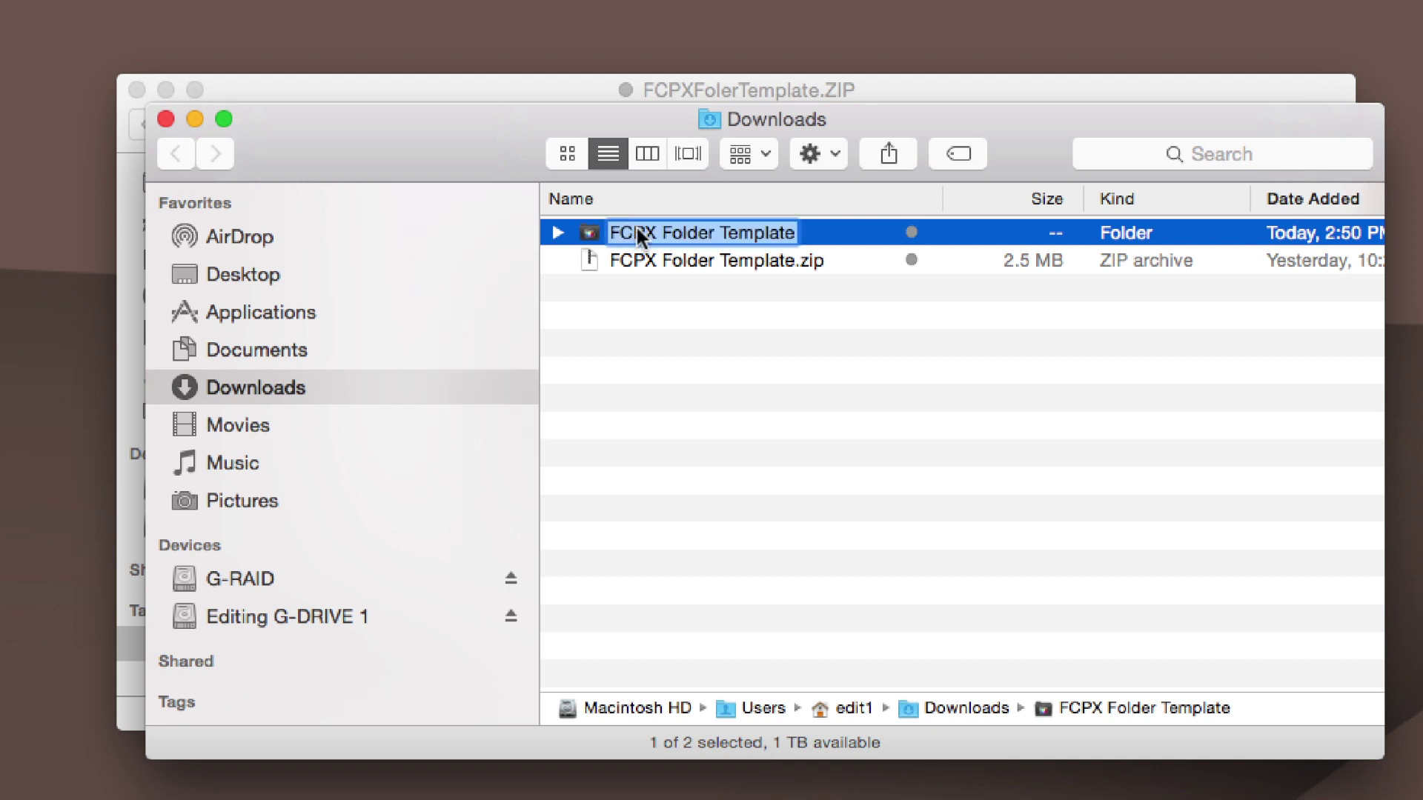
pyautogui.write('My P')
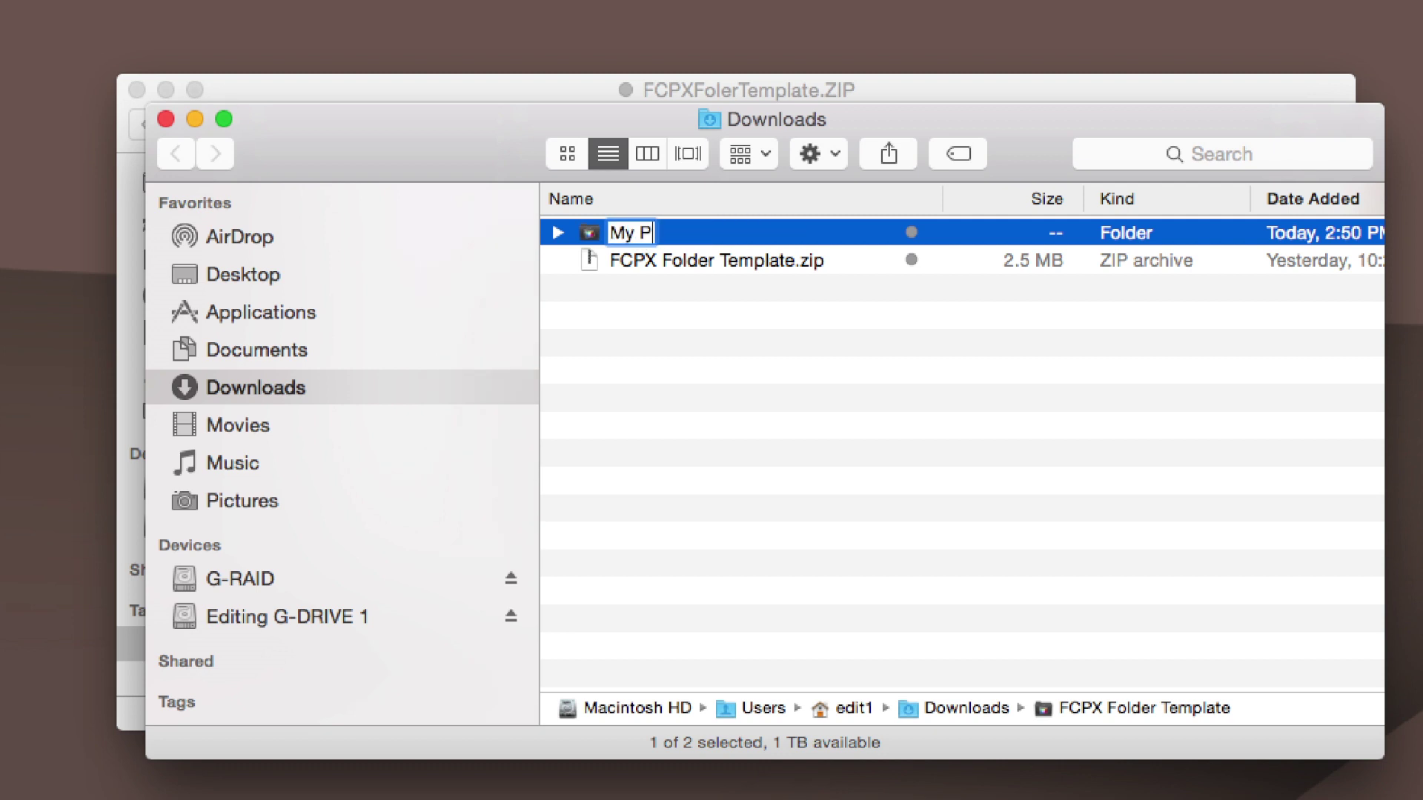
pyautogui.write('roject')
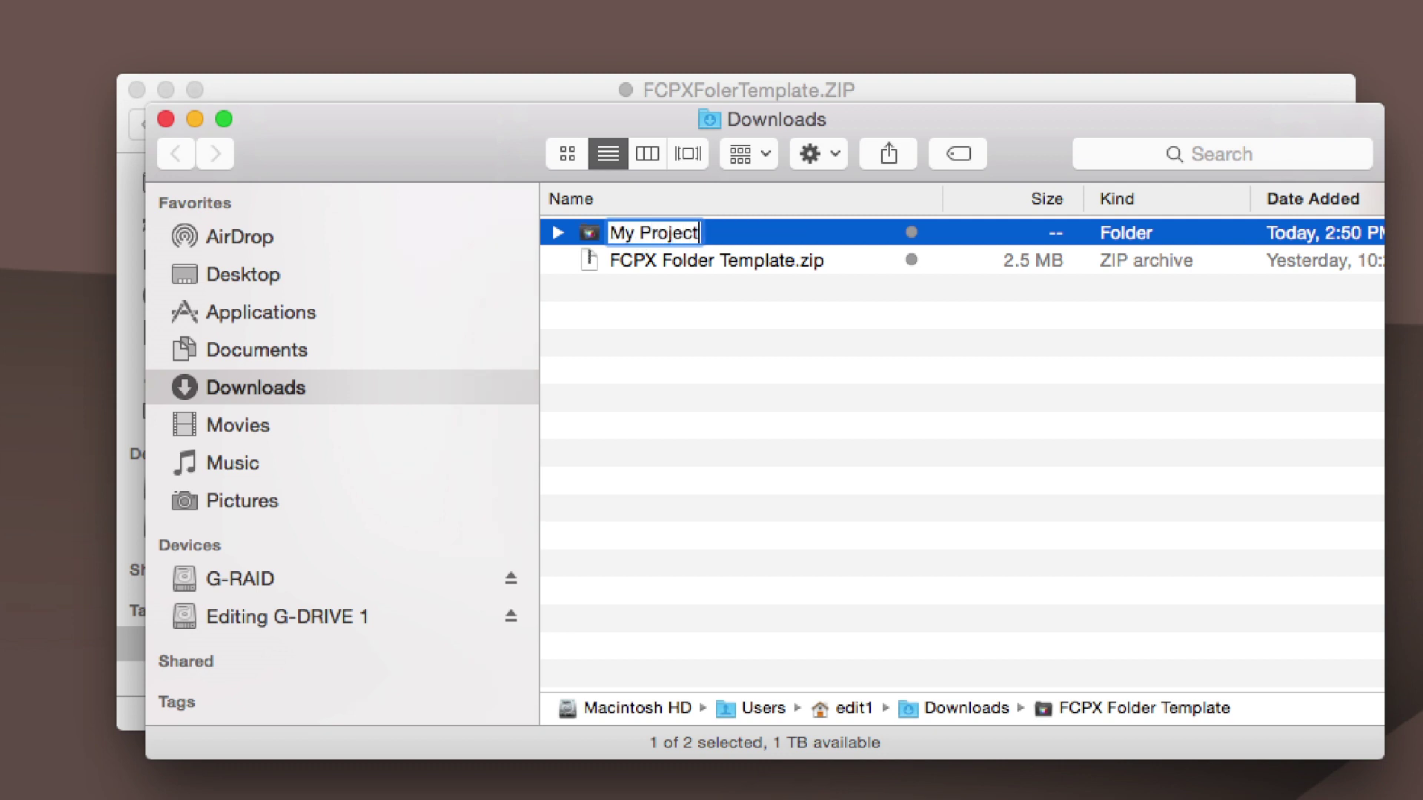
pyautogui.press('Return')
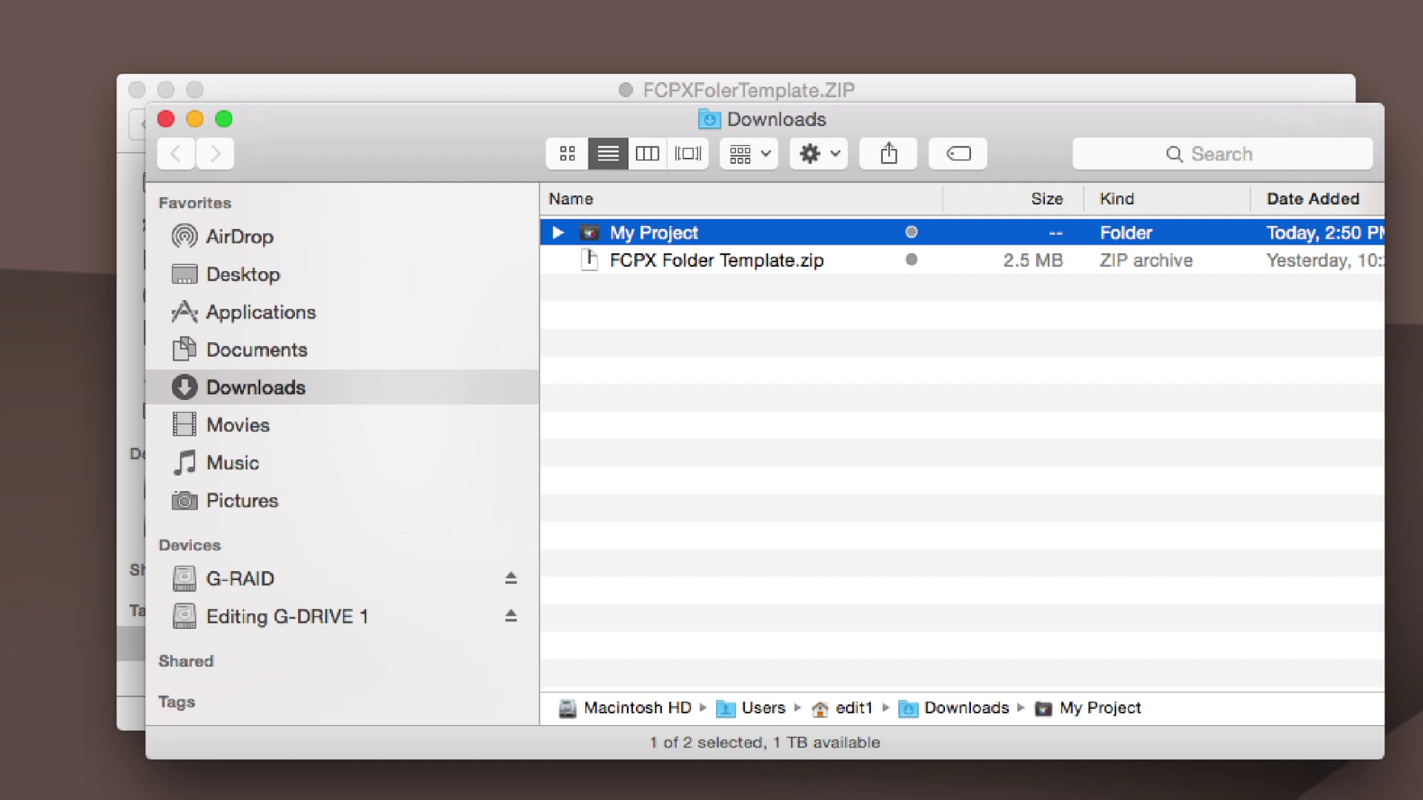
# Unzip the archive again and rename the new folder 'My Project 2'
pyautogui.doubleClick(590, 256)
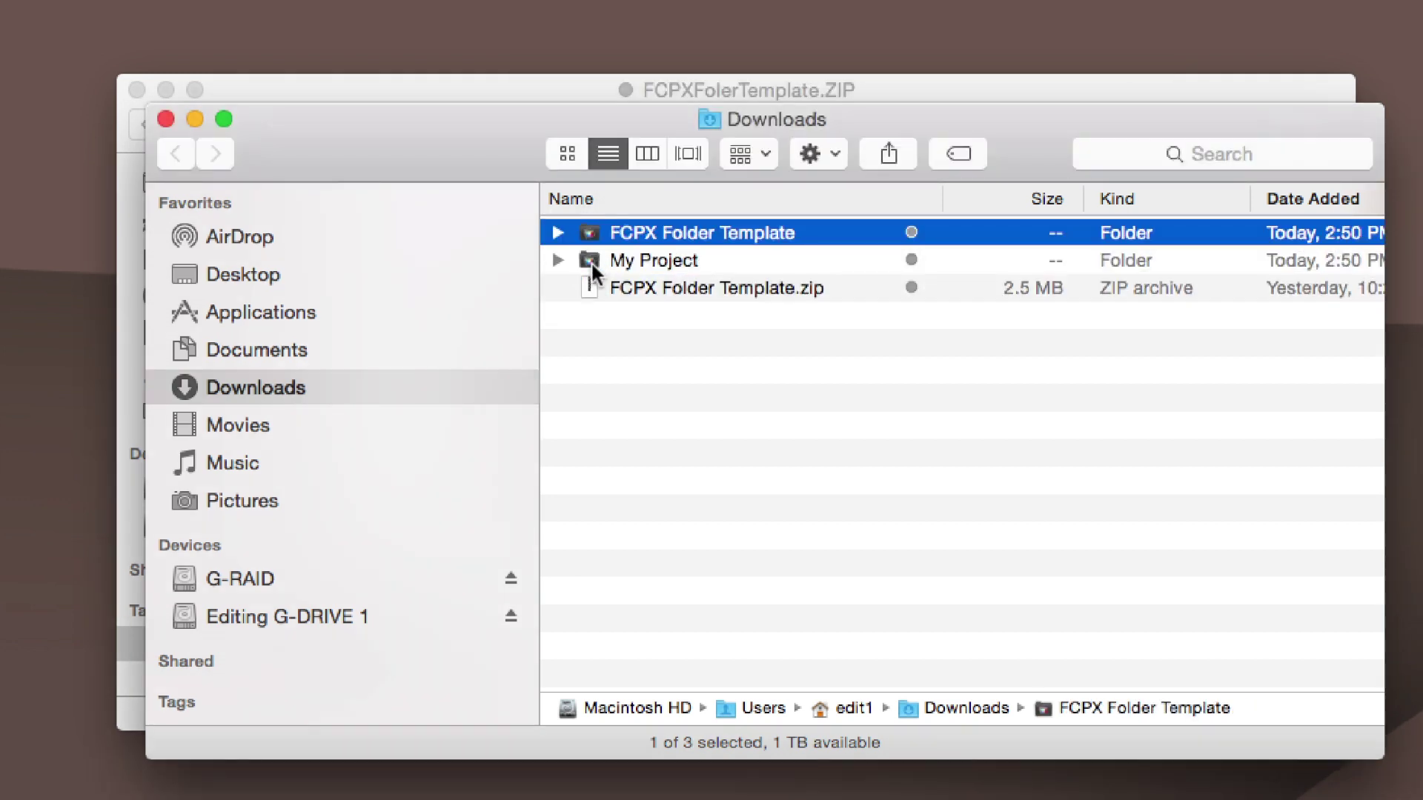
pyautogui.press('Return')
pyautogui.write('M')
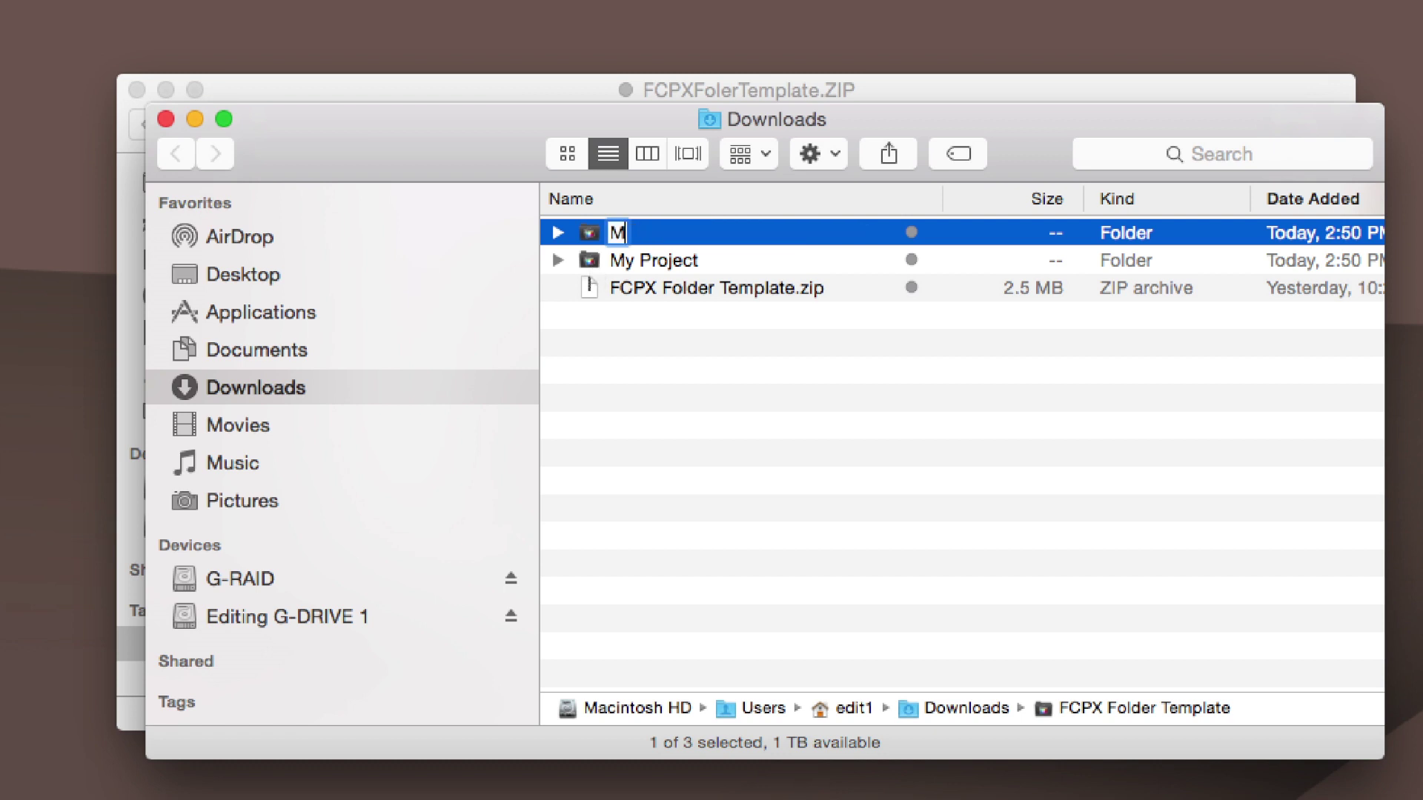
pyautogui.write('y Projec')
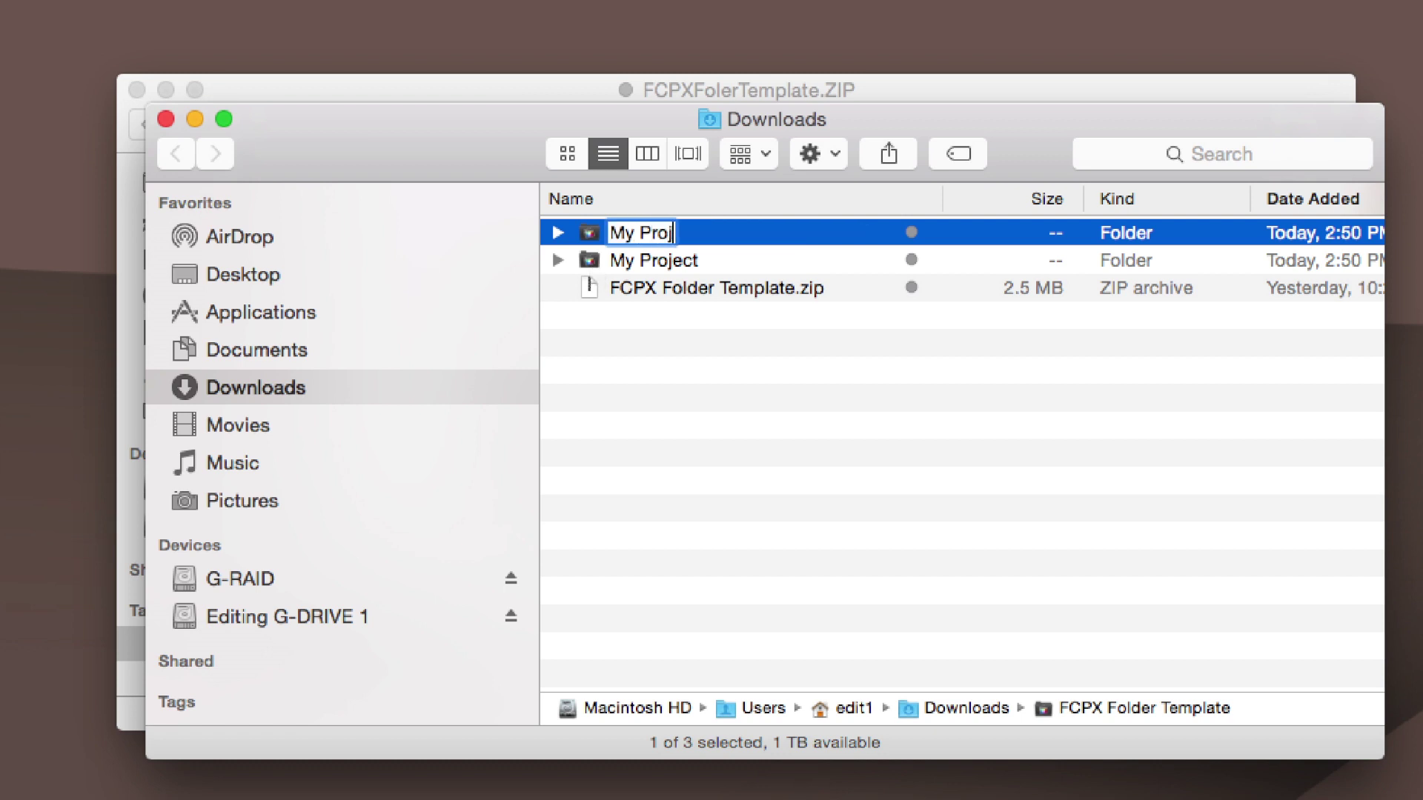
pyautogui.write('t 2')
pyautogui.press('Return')
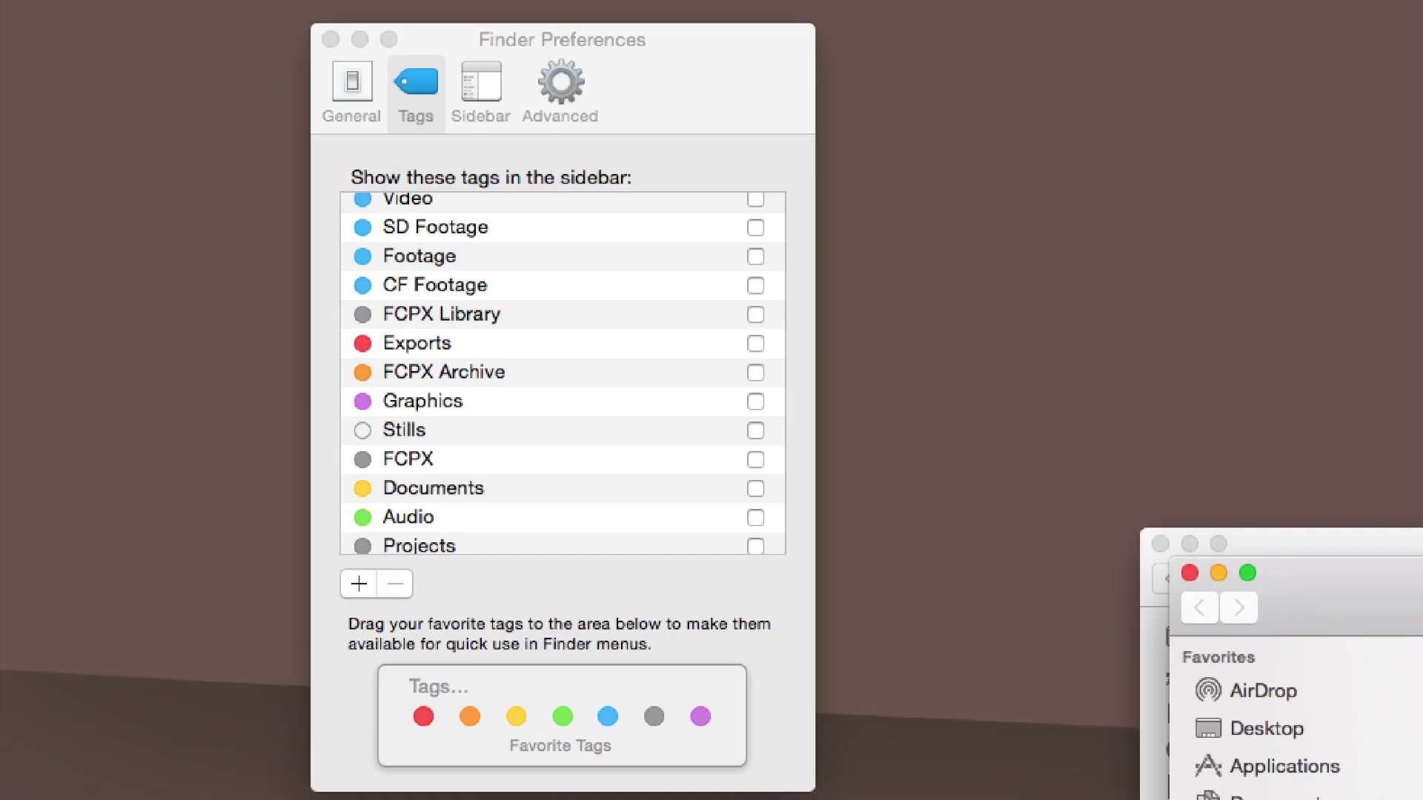
# Tick the Video and FCPX Library tags in Tags preferences so they show in the sidebar
pyautogui.scroll(-1, 553, 349)
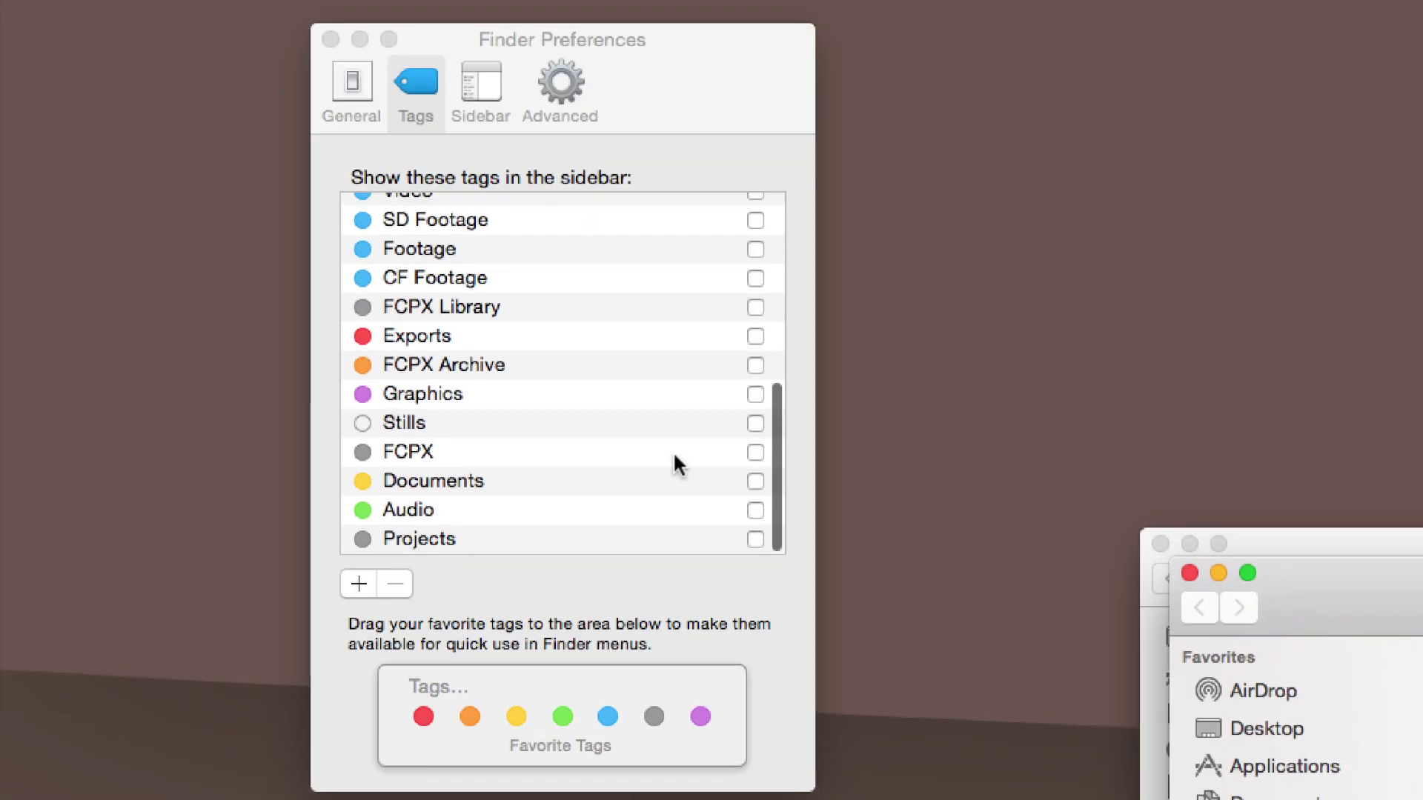
pyautogui.scroll(10, 646, 426)
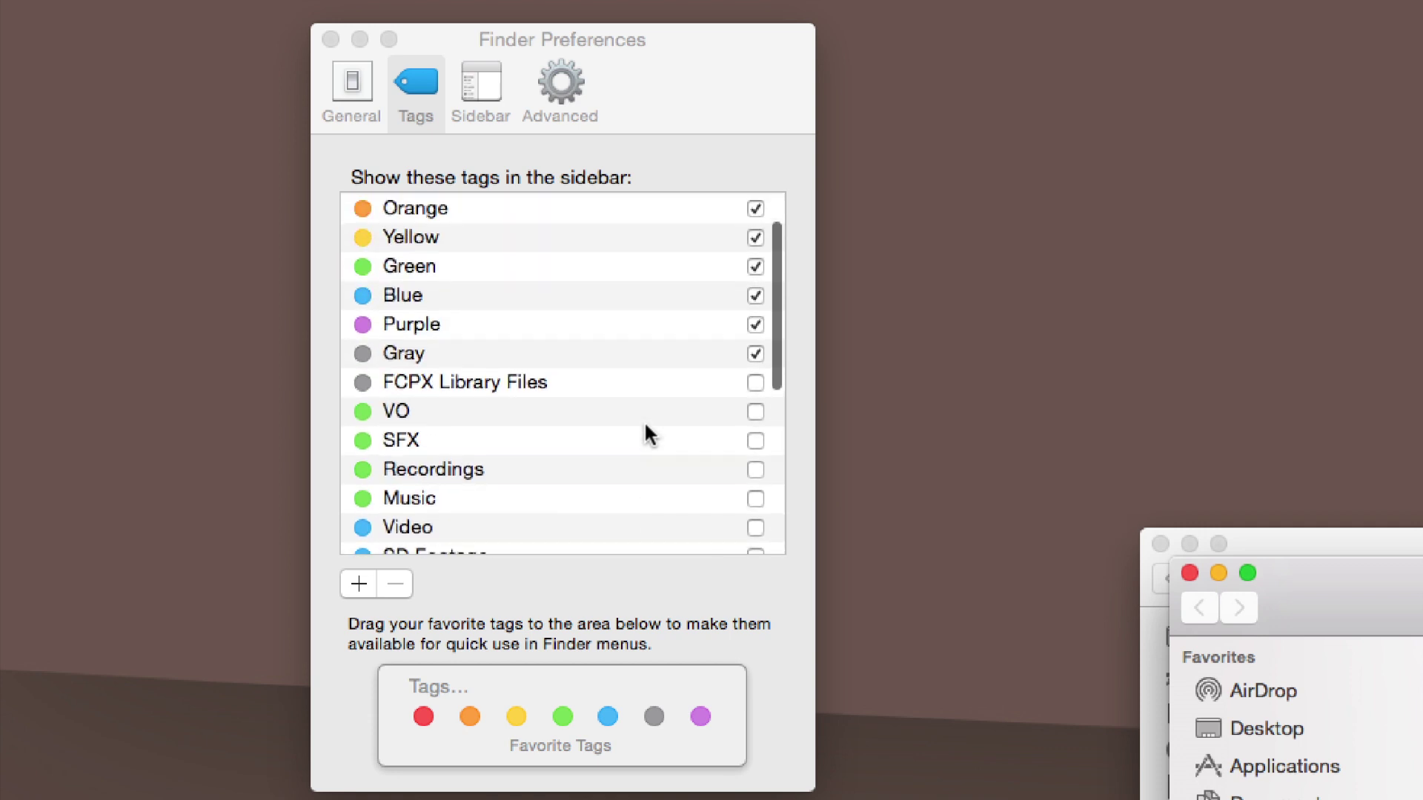
pyautogui.scroll(-5, 643, 425)
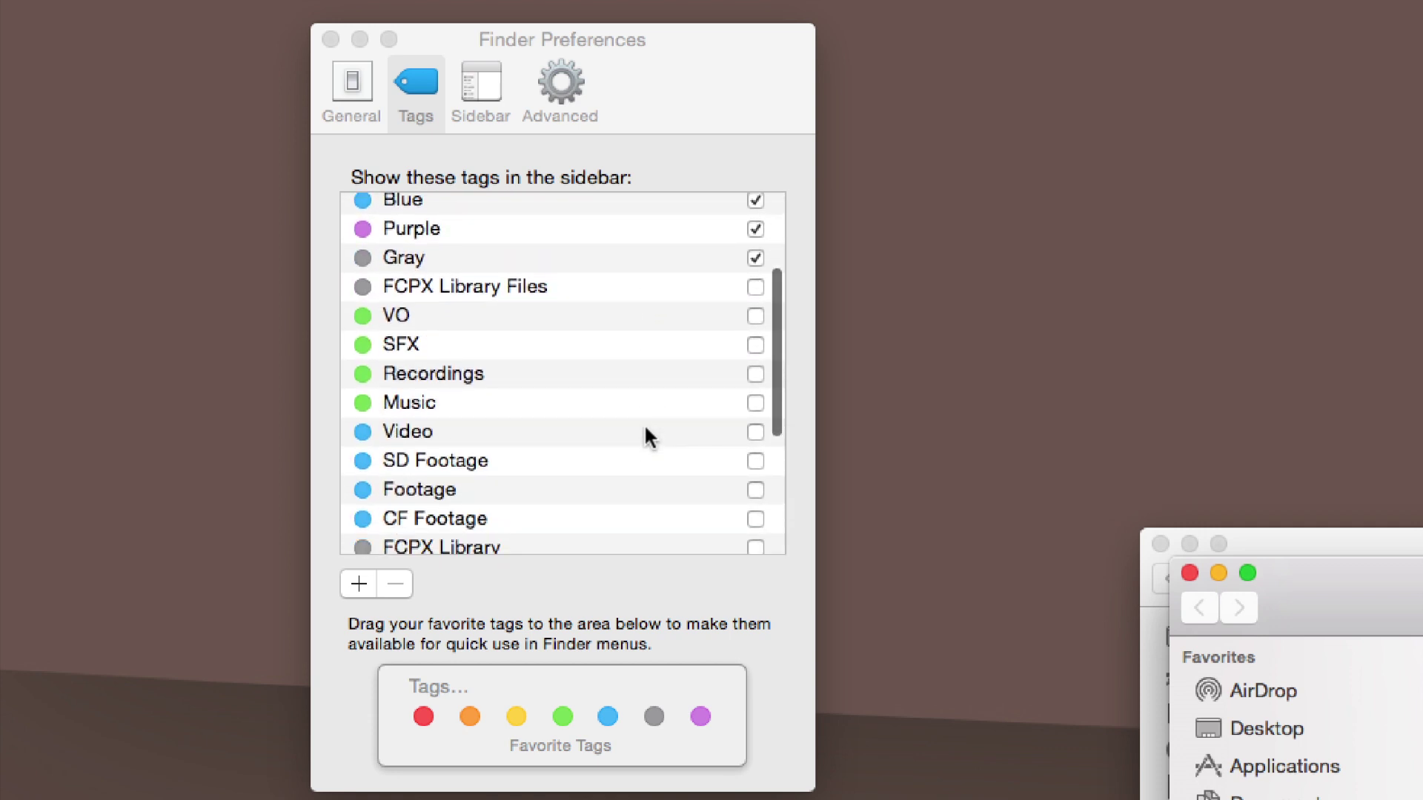
pyautogui.scroll(-8, 708, 400)
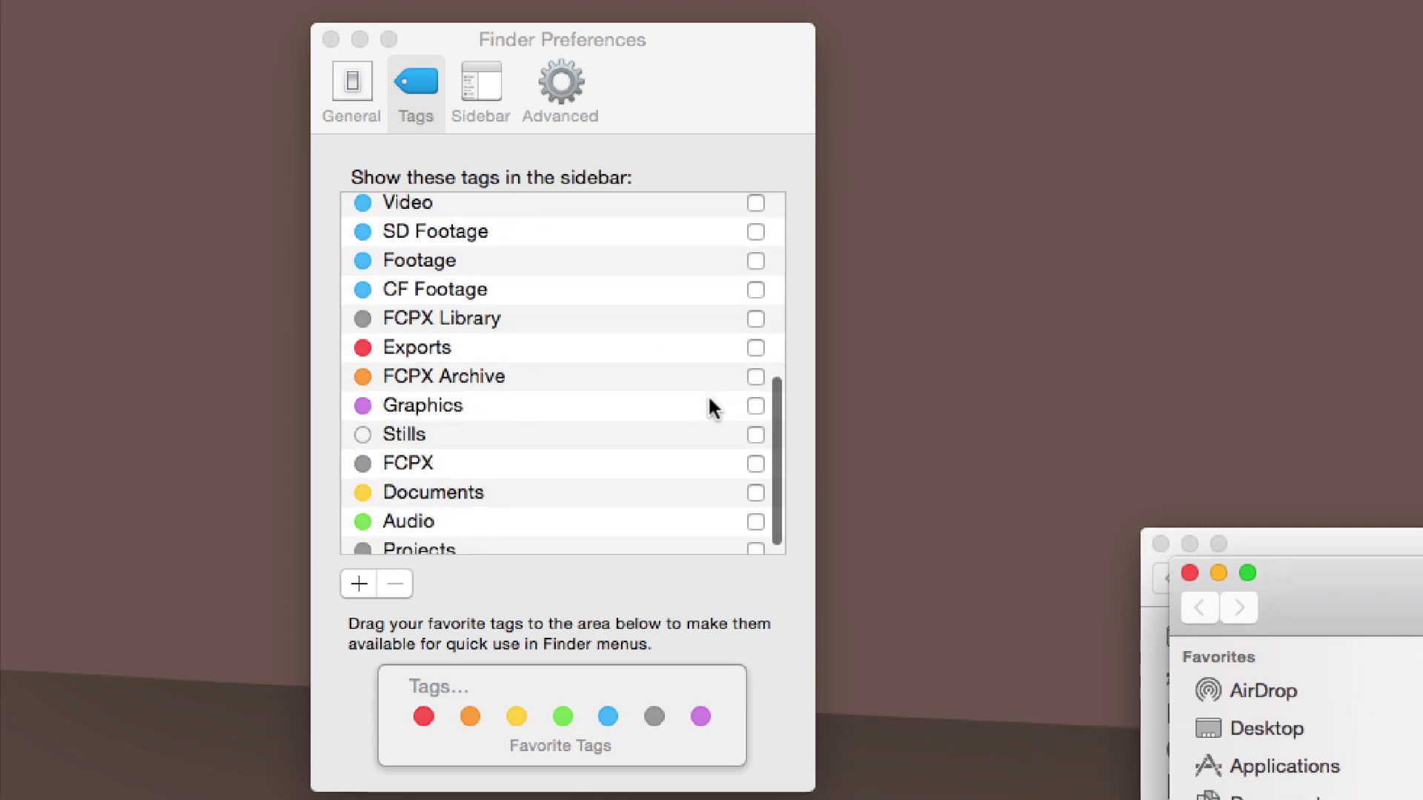
pyautogui.scroll(2, 708, 399)
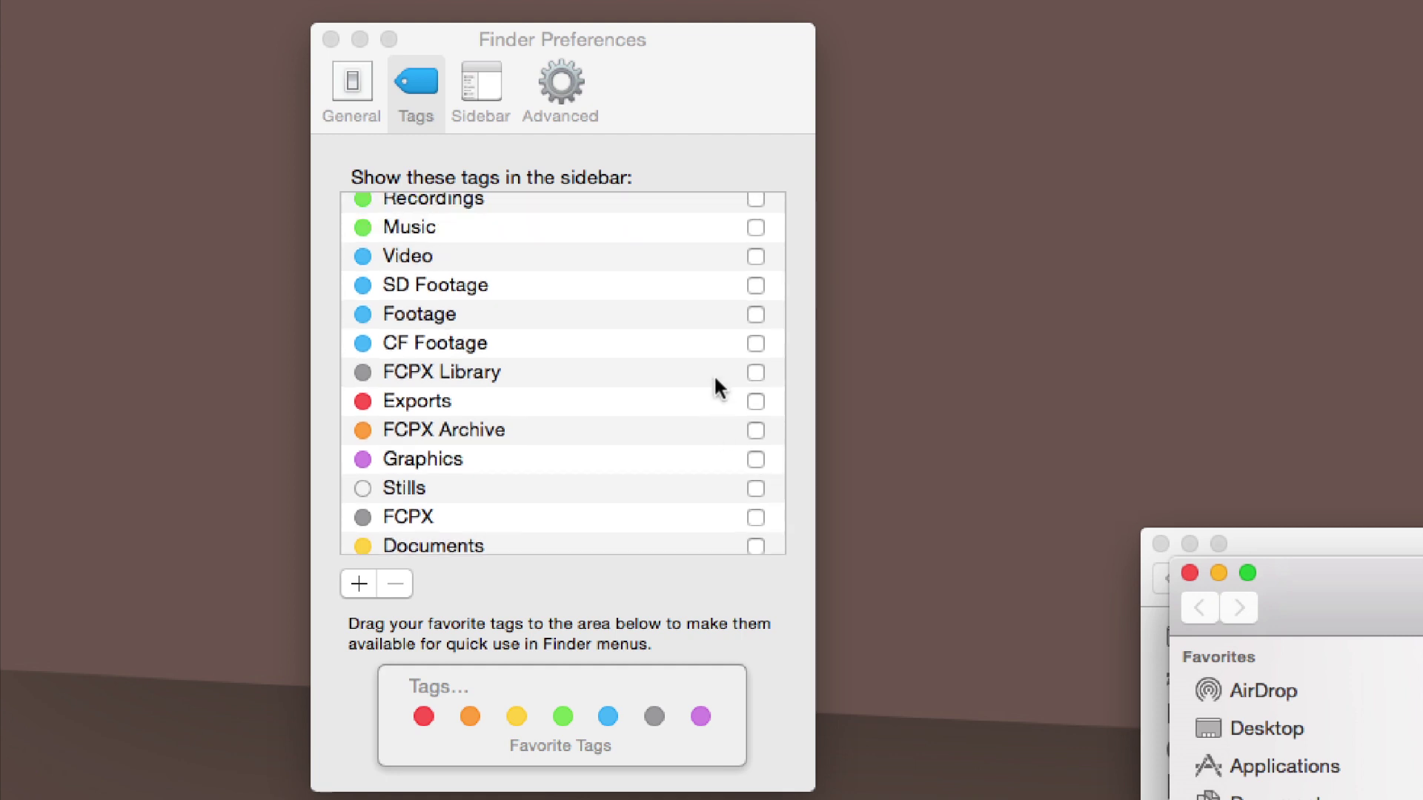
pyautogui.click(755, 254)
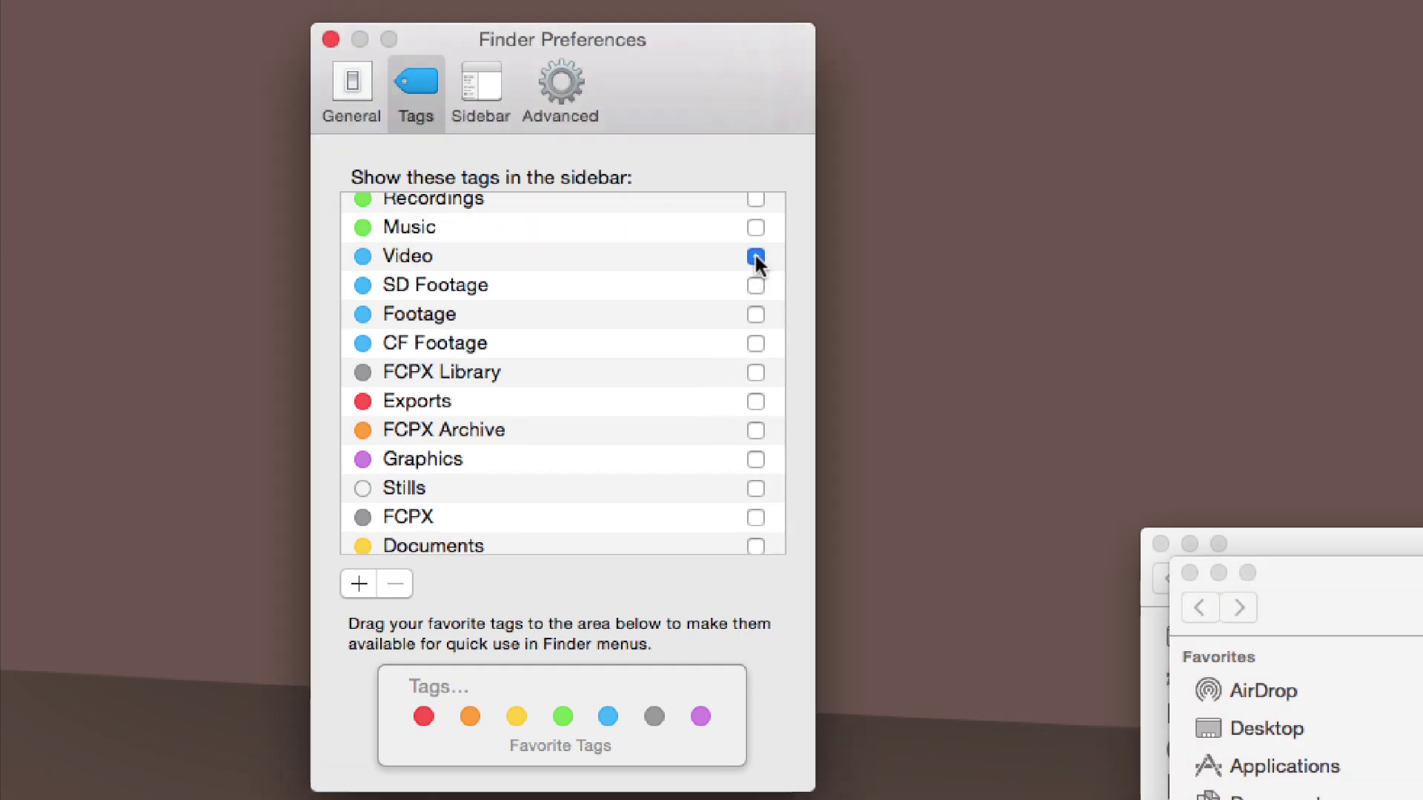
pyautogui.scroll(-3, 708, 468)
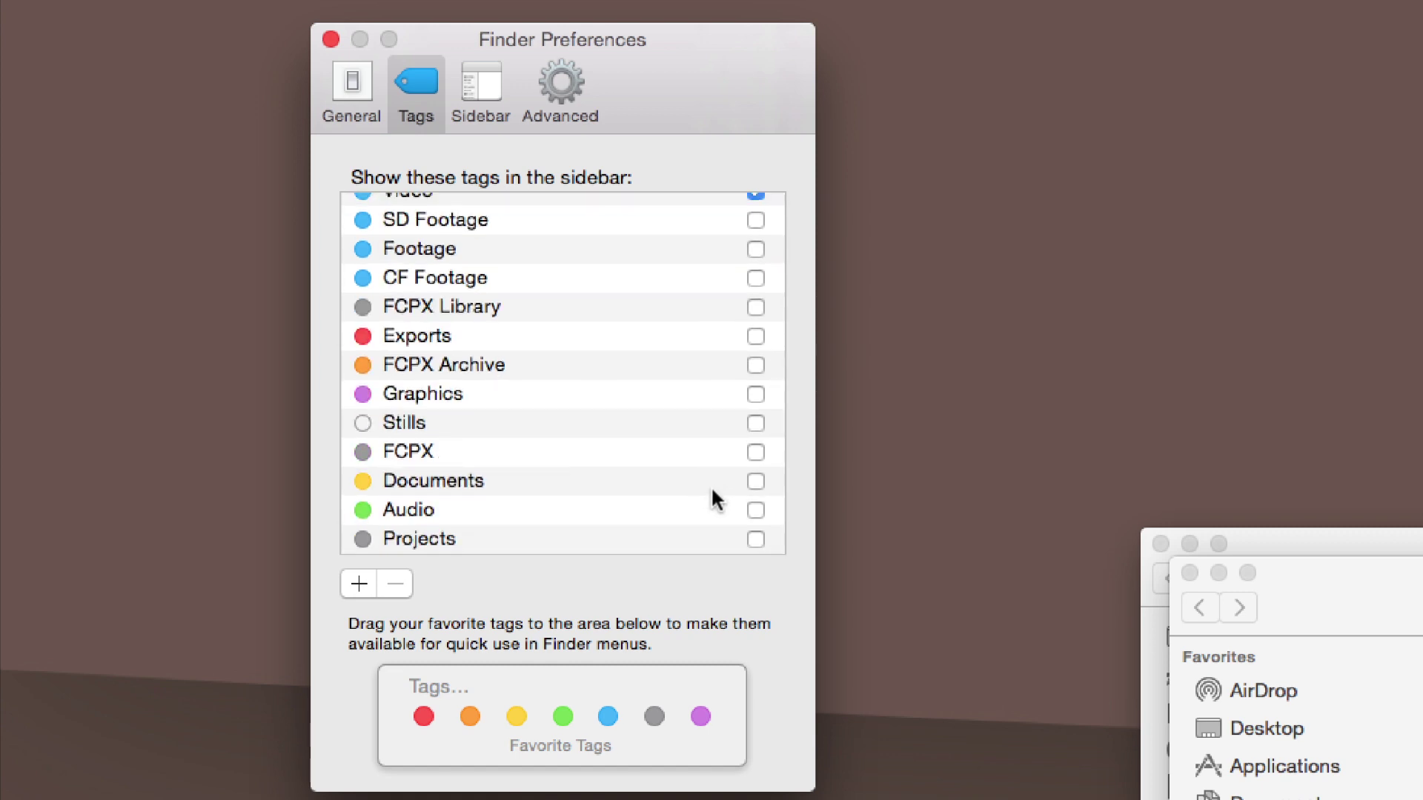
pyautogui.click(754, 306)
# Untick the Green and Gray colour tags so they no longer show
pyautogui.scroll(5, 670, 360)
pyautogui.scroll(6, 669, 350)
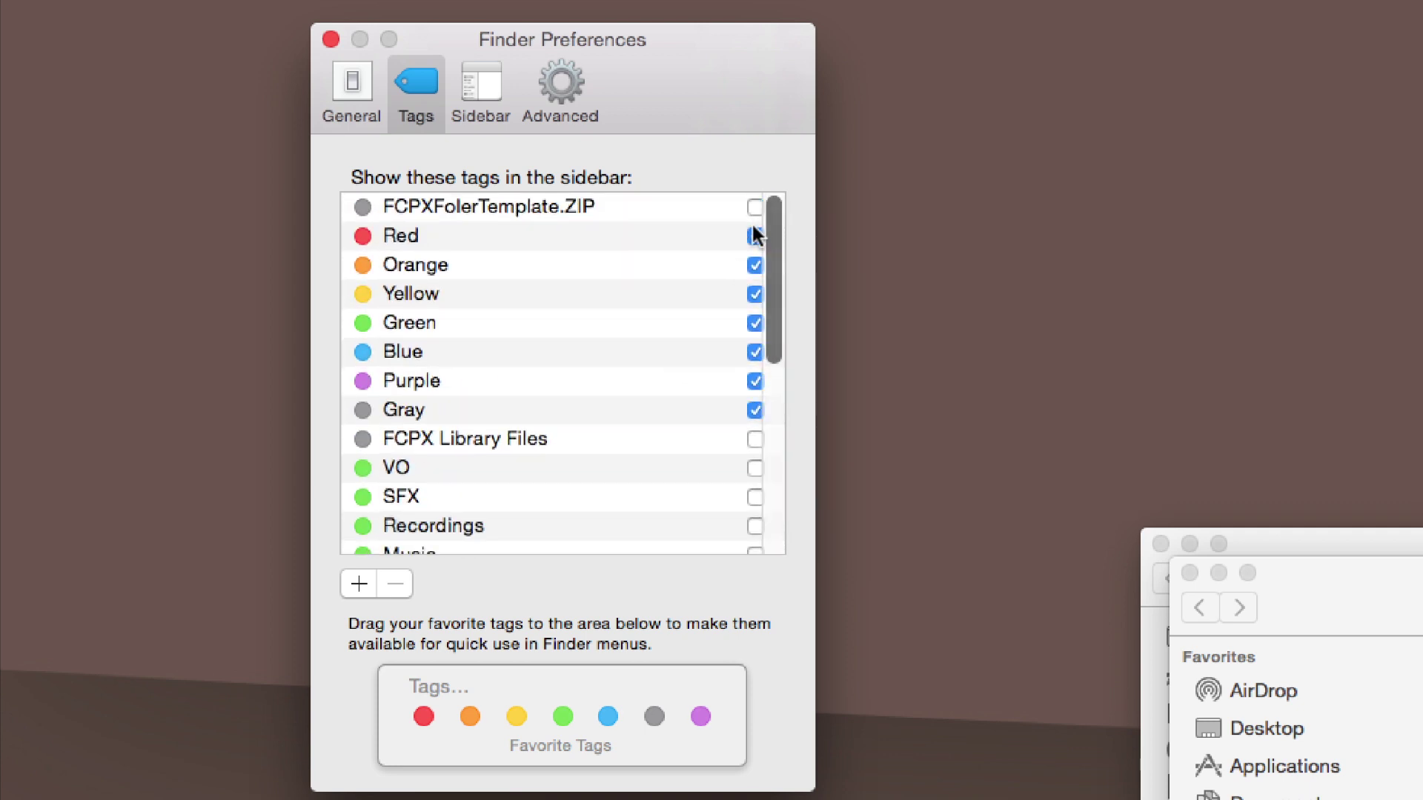
pyautogui.click(755, 323)
pyautogui.click(755, 409)
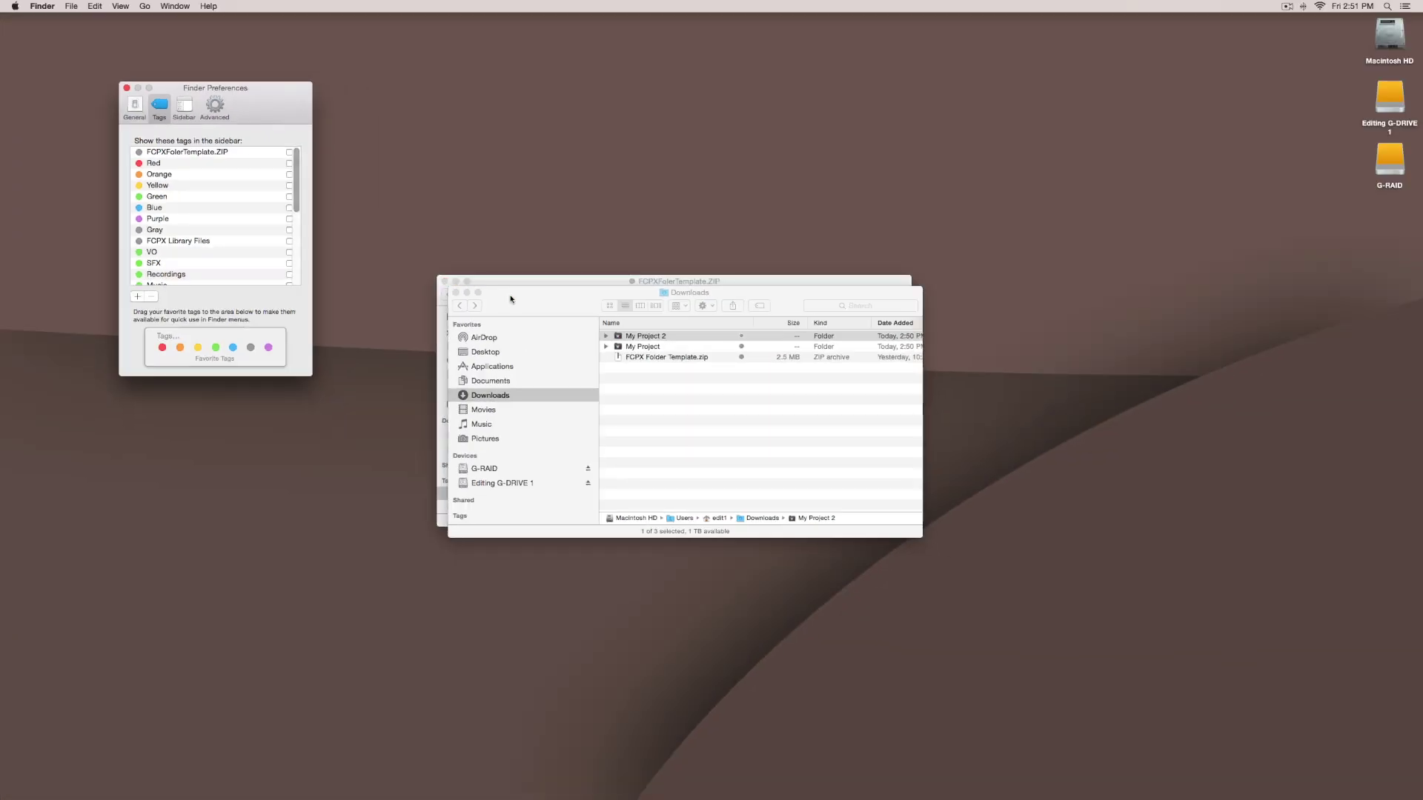
pyautogui.click(1288, 581)
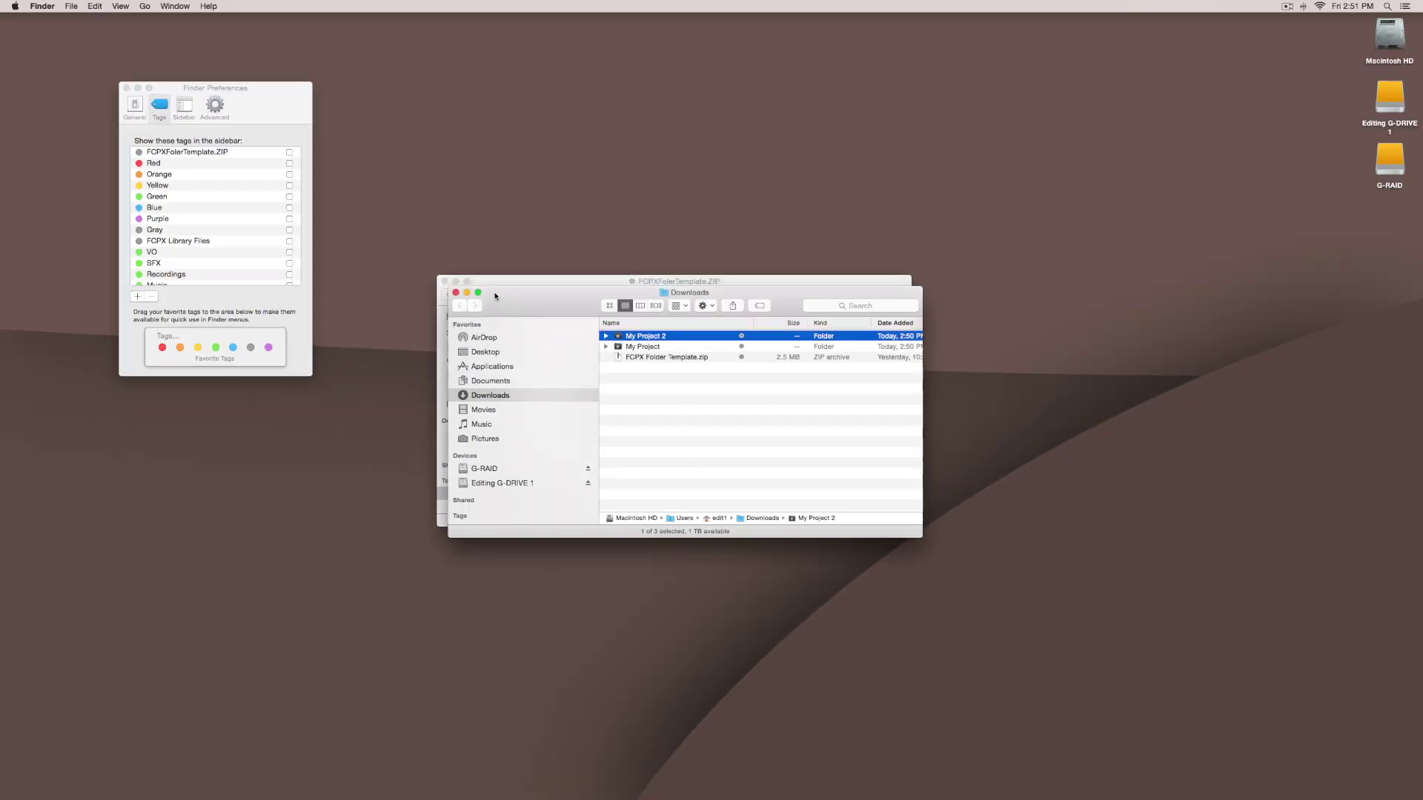
# Show FCPXFolerTemplate.ZIP in the sidebar and drag FCPX Library above Video in Tags
pyautogui.scroll(-3, 508, 498)
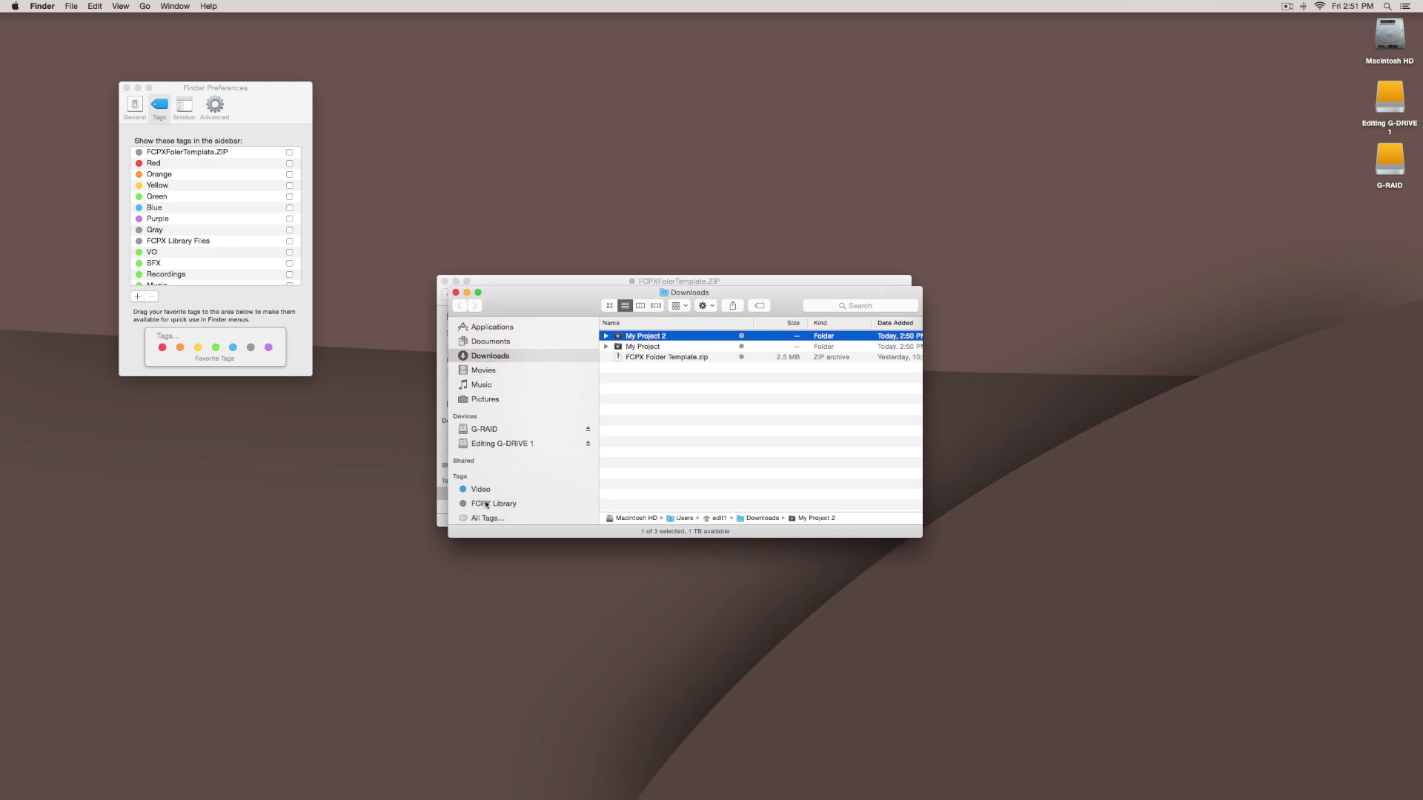
pyautogui.scroll(-5, 227, 258)
pyautogui.scroll(5, 229, 254)
pyautogui.click(290, 153)
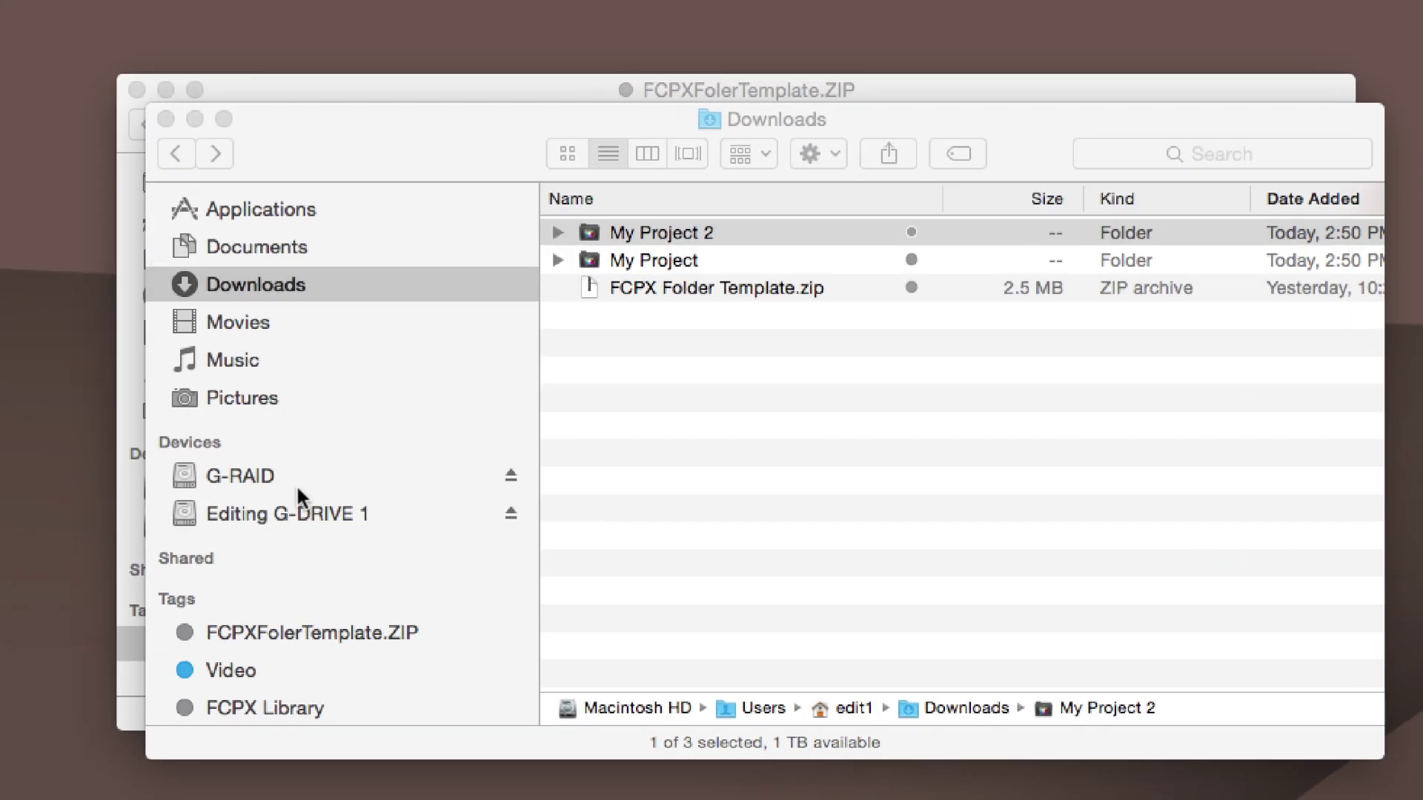
pyautogui.scroll(-2, 295, 483)
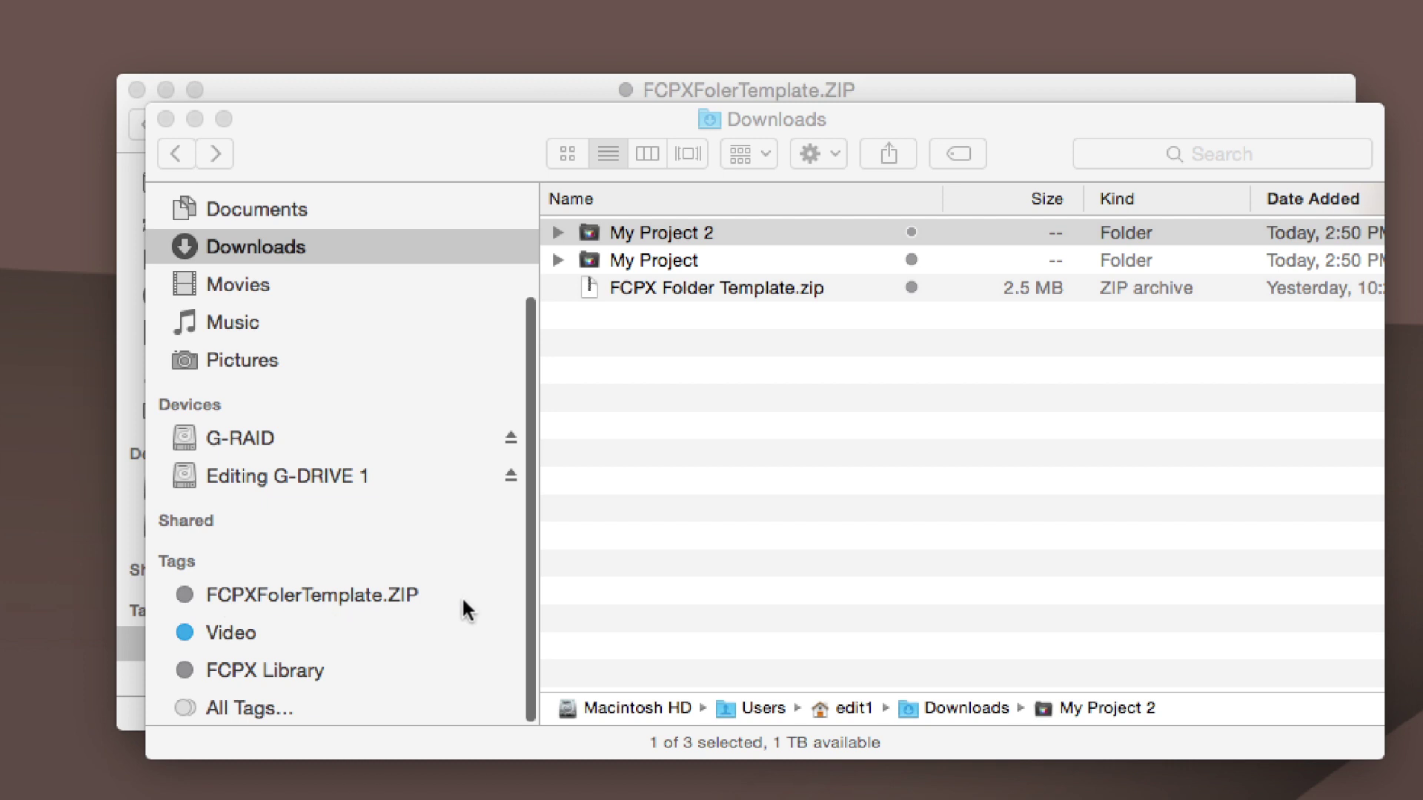
pyautogui.moveTo(233, 670)
pyautogui.mouseDown()
pyautogui.moveTo(229, 623)
pyautogui.moveTo(234, 655)
pyautogui.mouseUp()
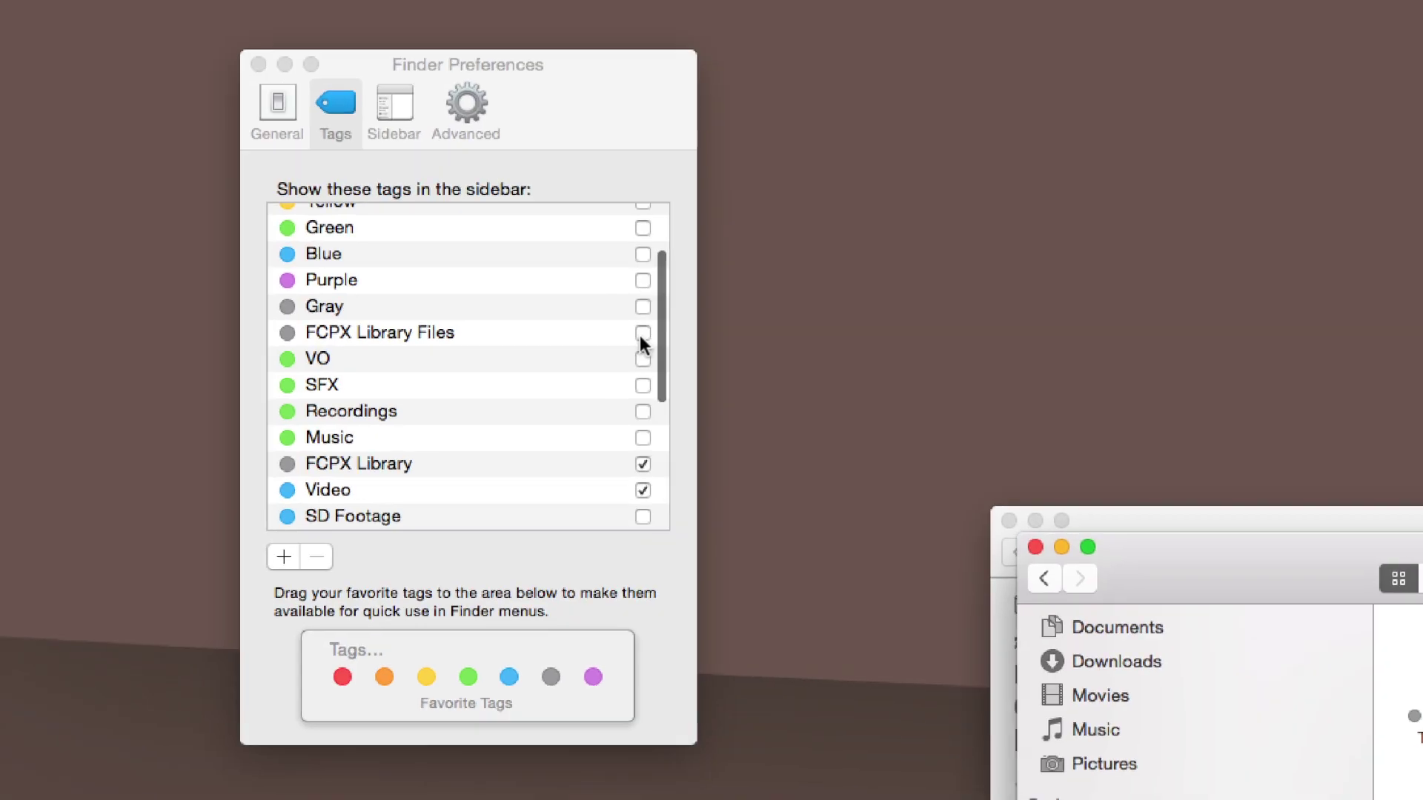
# Tick the FCPX Library Files tag and untick the FCPX Library tag in Tags preferences
pyautogui.scroll(-1, 677, 356)
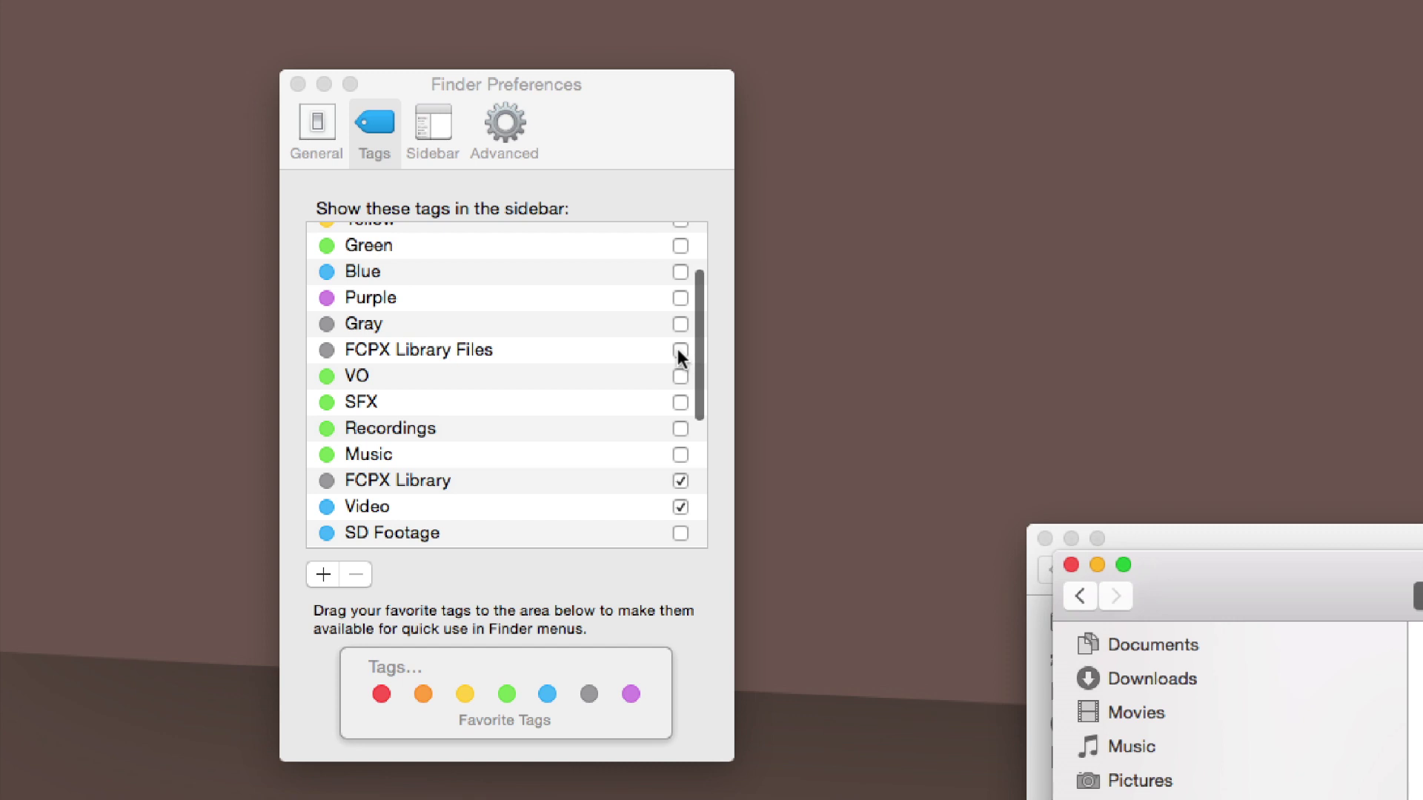
pyautogui.click(679, 349)
pyautogui.scroll(-3, 657, 369)
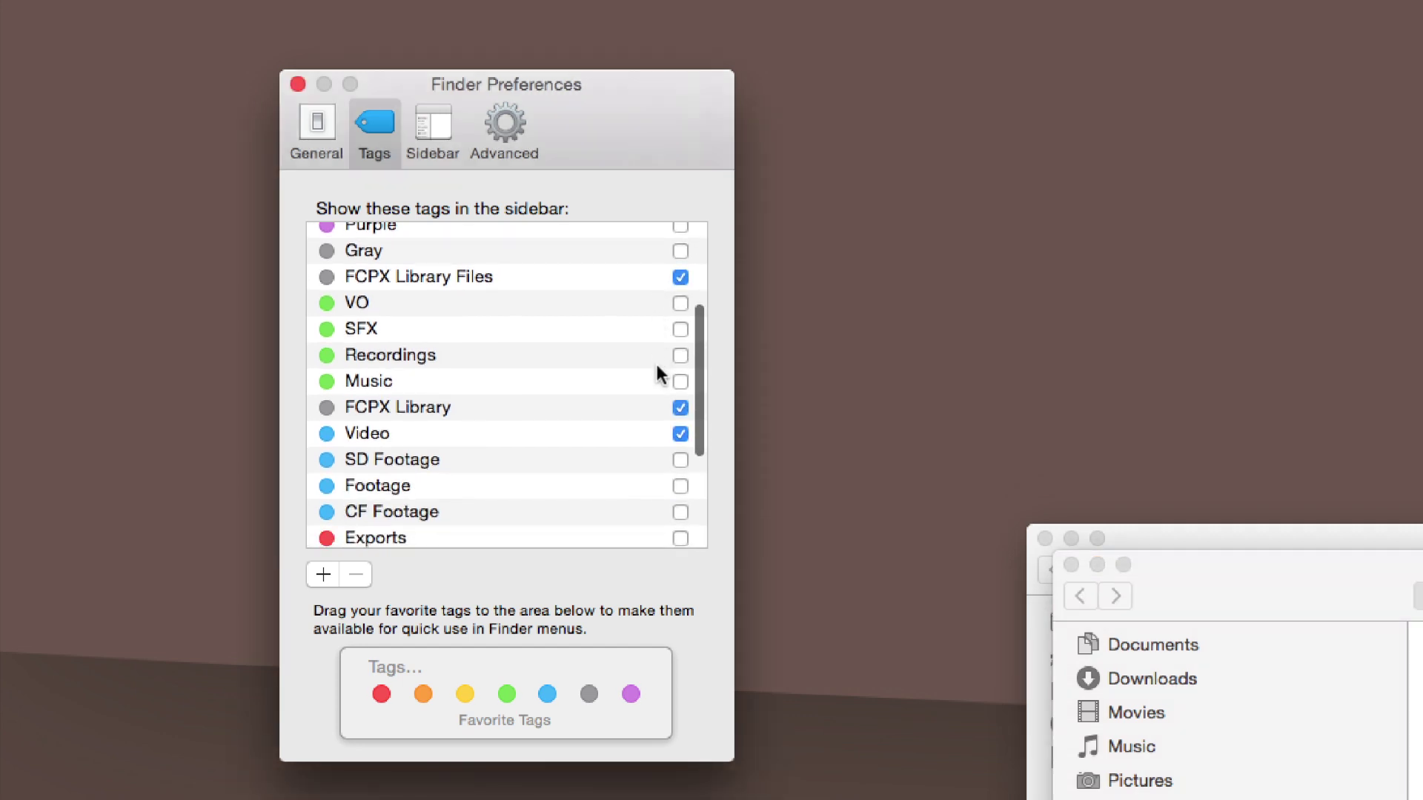
pyautogui.click(679, 408)
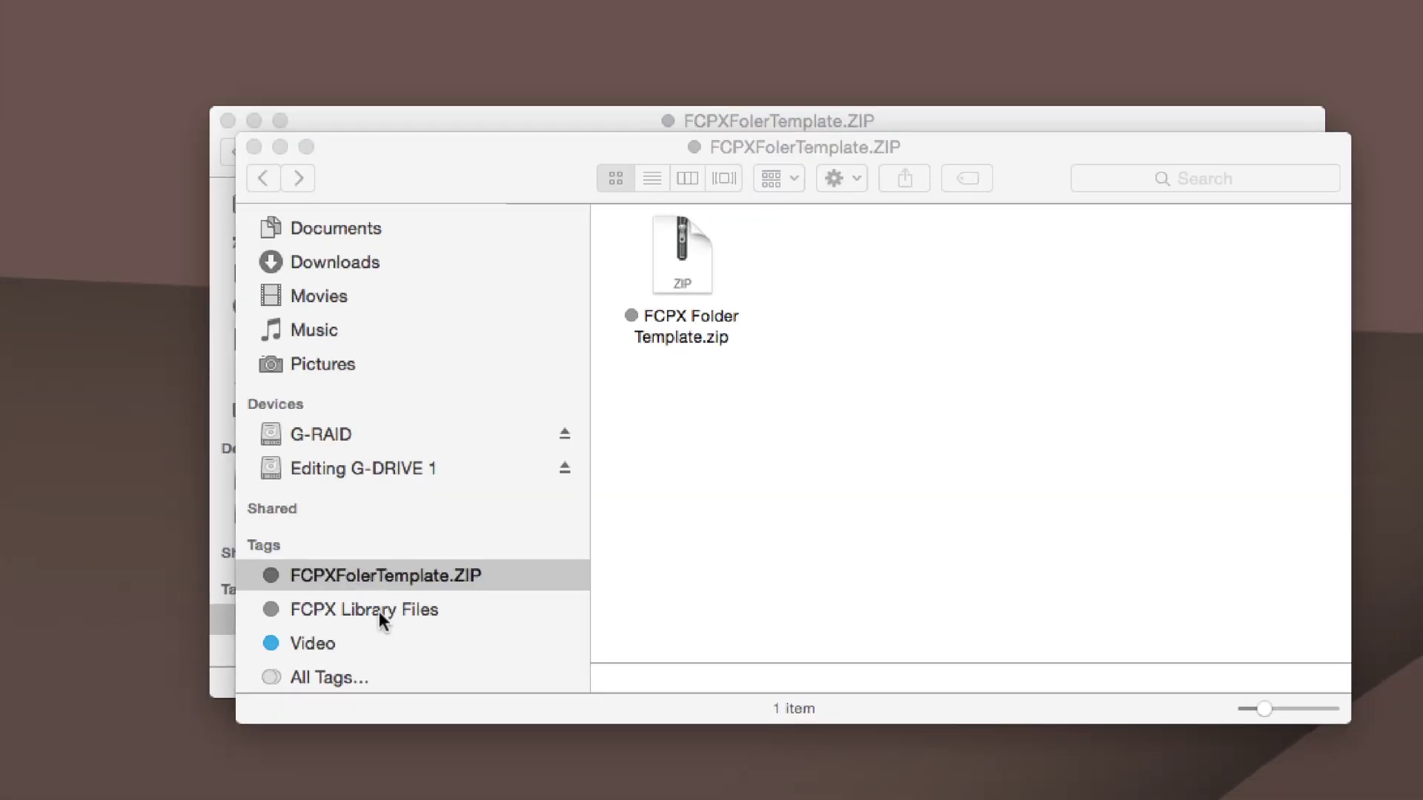
# View the FCPX Library Files and FCPXFolerTemplate.ZIP tagged files, then return to Downloads
pyautogui.click(315, 607)
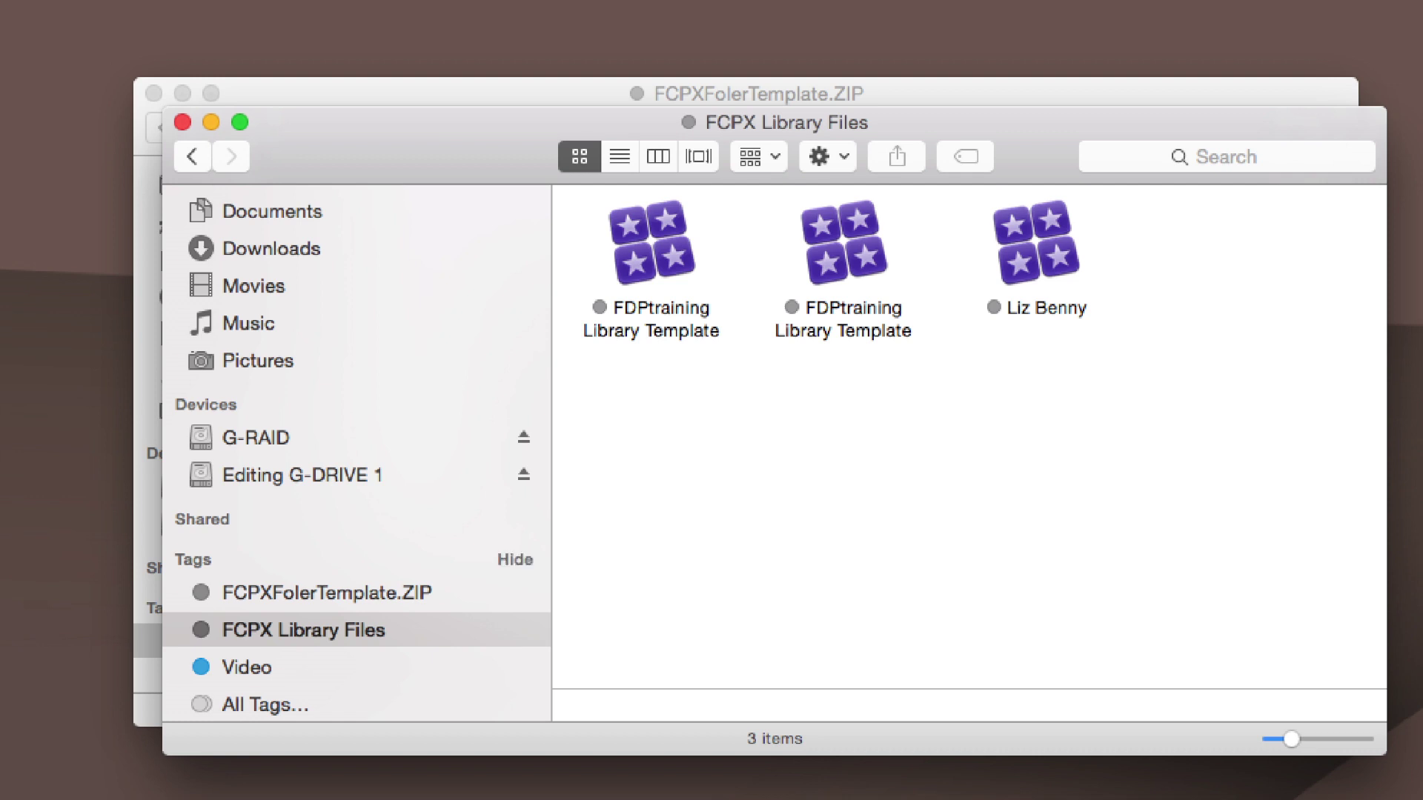
pyautogui.click(327, 593)
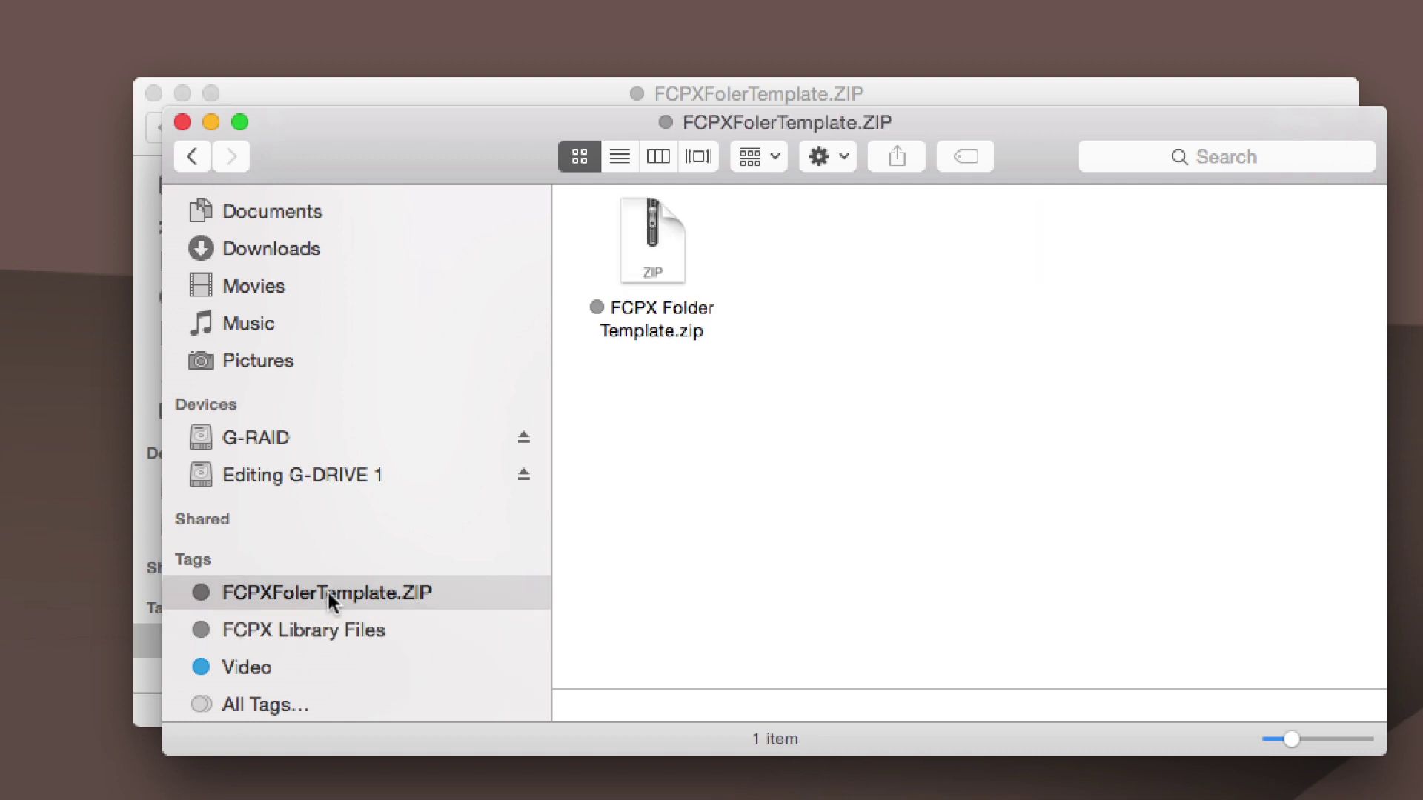
pyautogui.scroll(5, 326, 593)
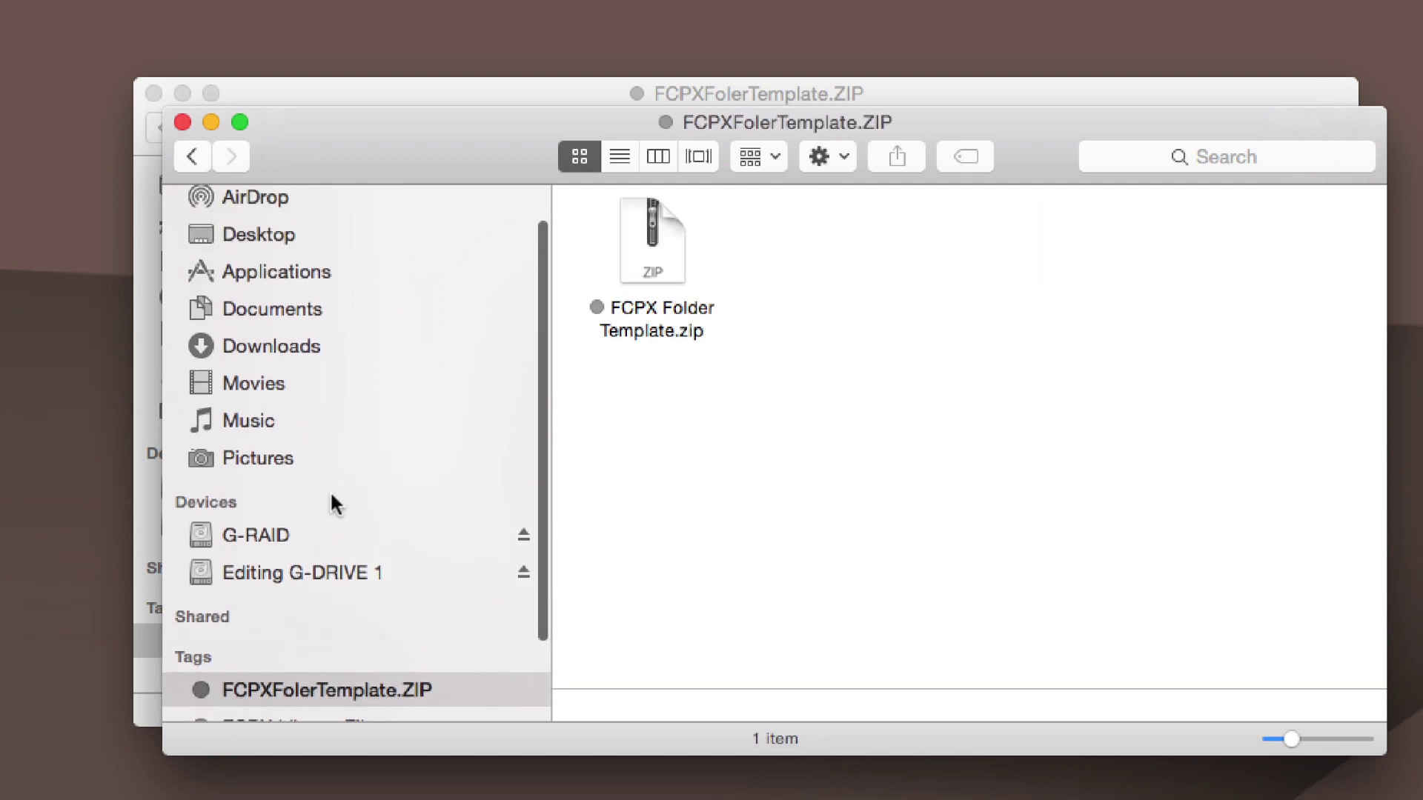
pyautogui.click(283, 355)
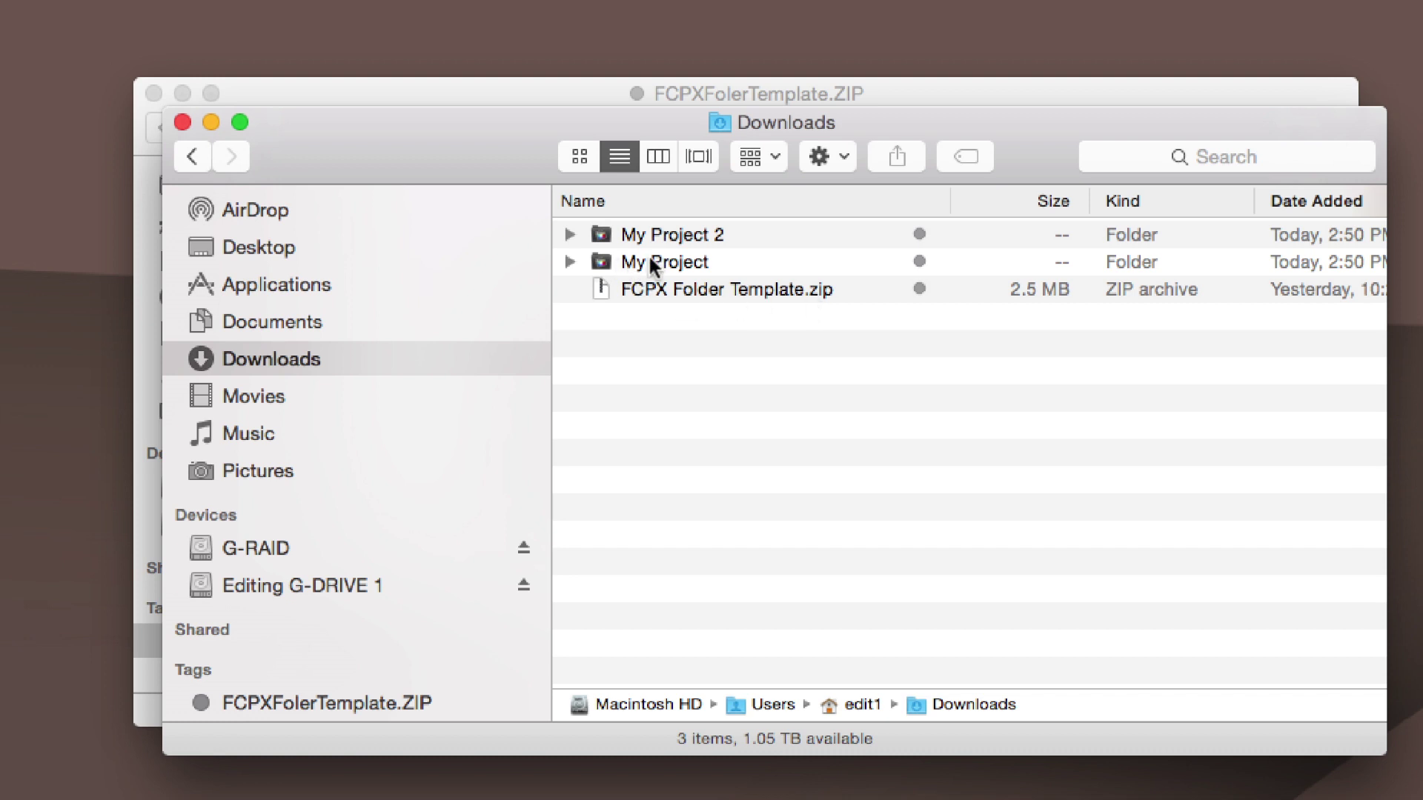
# Rename FDPtraining Library Template inside My Project to 'My Project', then return to Downloads
pyautogui.doubleClick(607, 261)
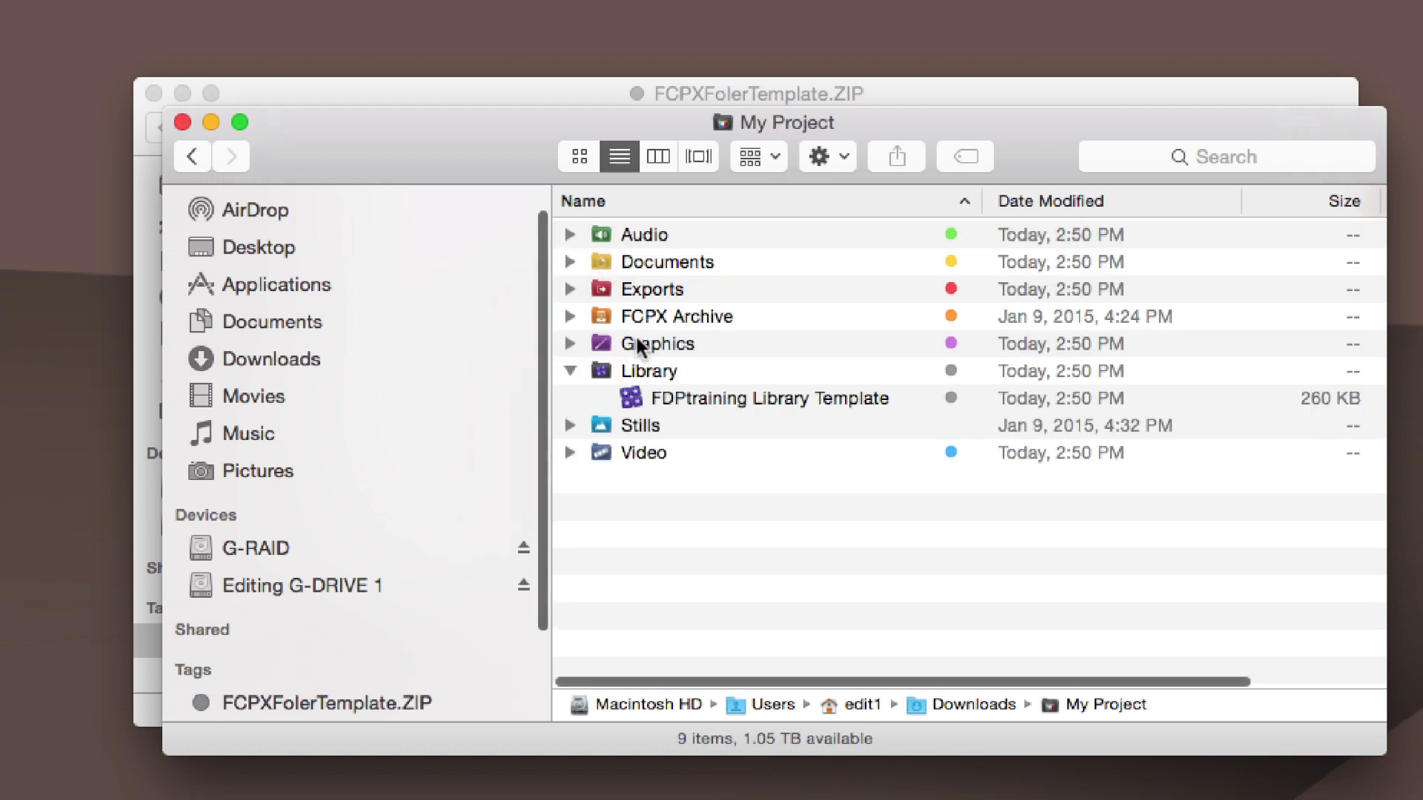
pyautogui.click(712, 400)
pyautogui.press('Return')
pyautogui.write('My Project')
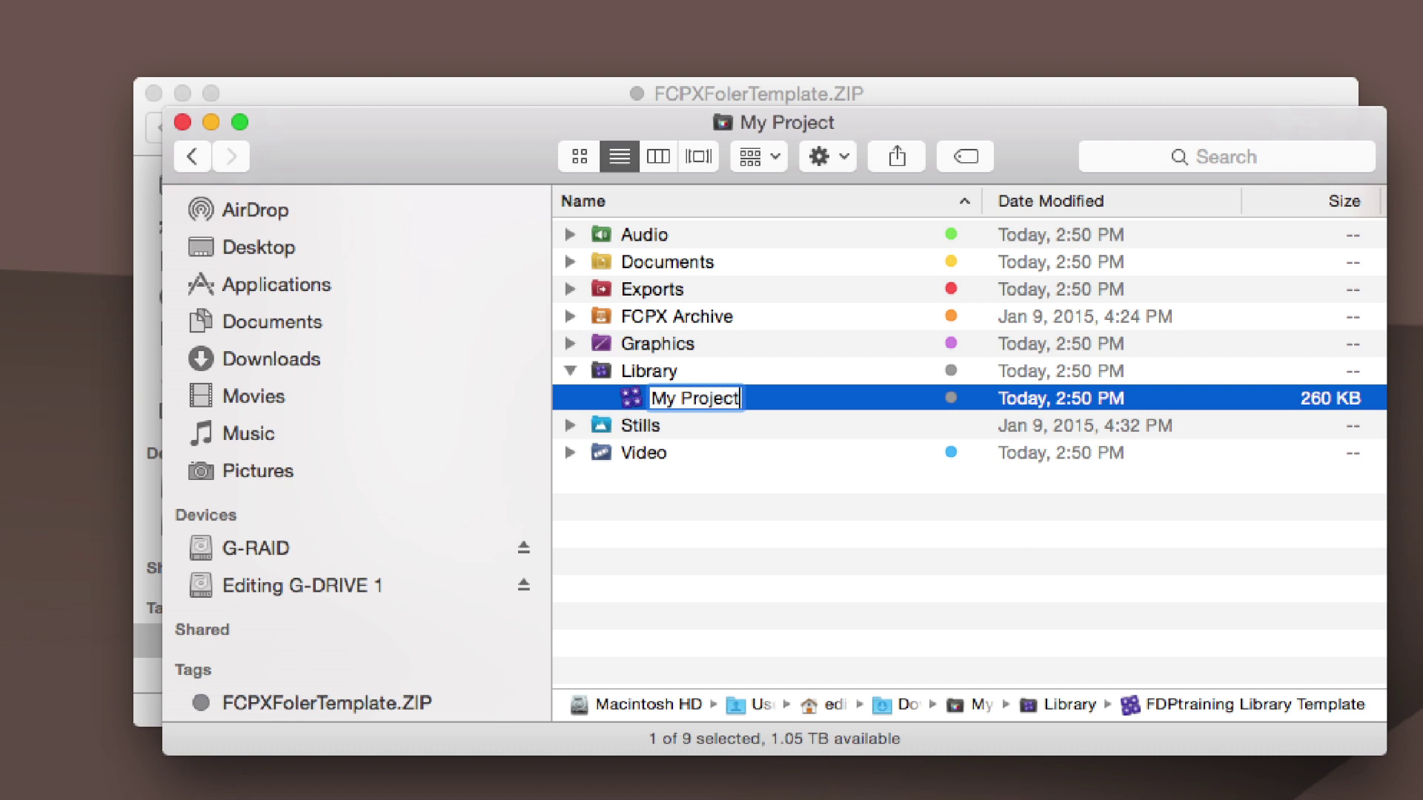
pyautogui.press('Return')
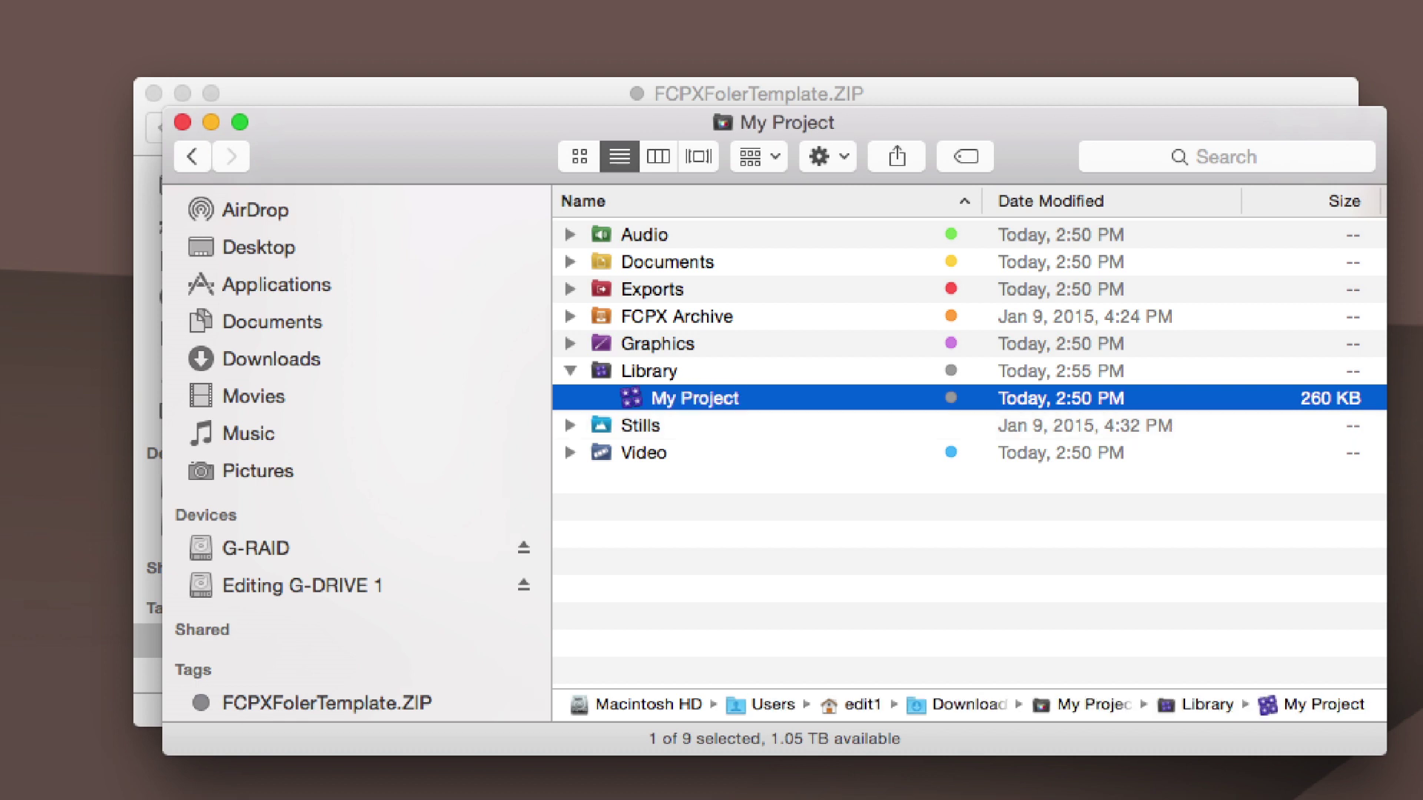
pyautogui.click(197, 154)
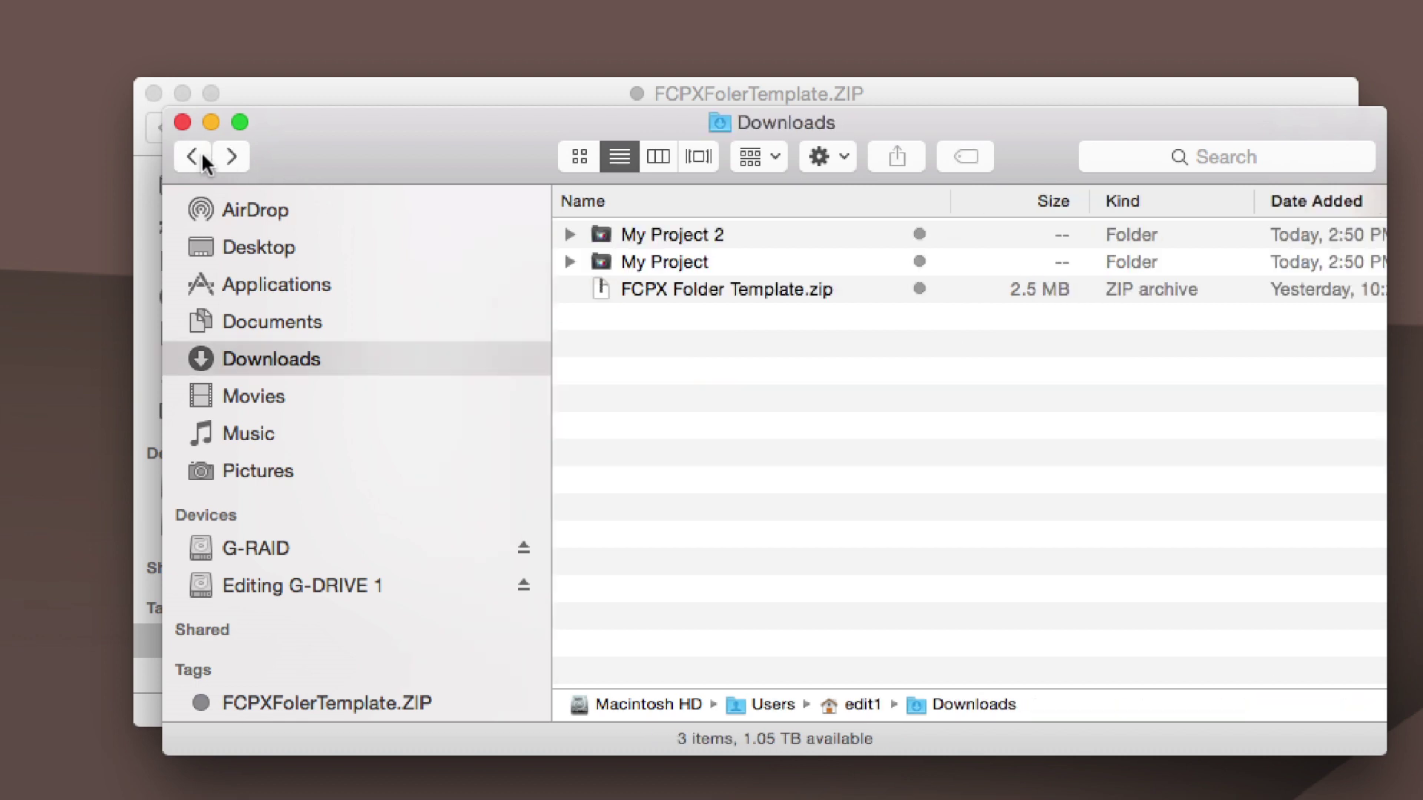
# Rename FDPtraining Library Template inside My Project 2 to 'My Project 2', then return to Downloads
pyautogui.doubleClick(658, 234)
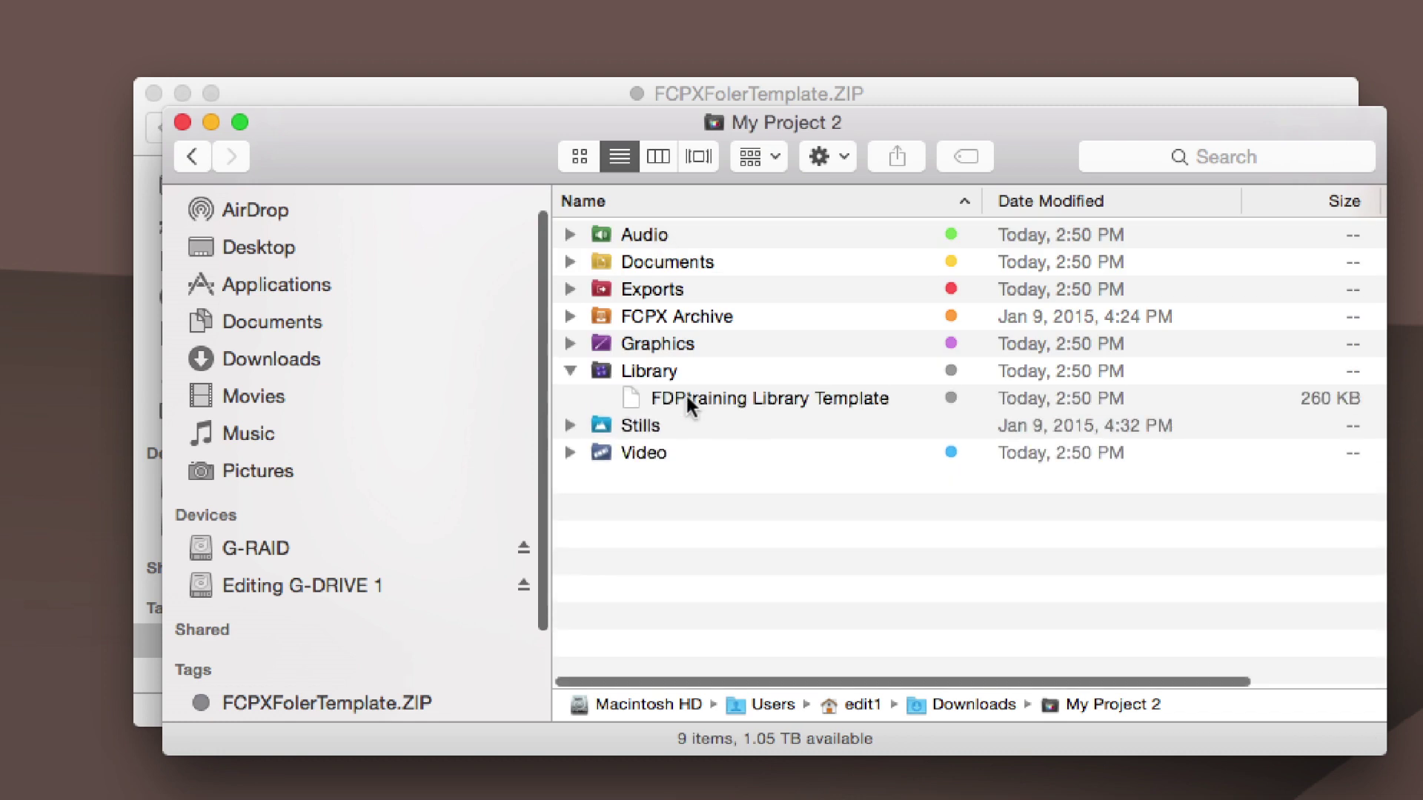
pyautogui.click(689, 397)
pyautogui.press('Return')
pyautogui.write('My P')
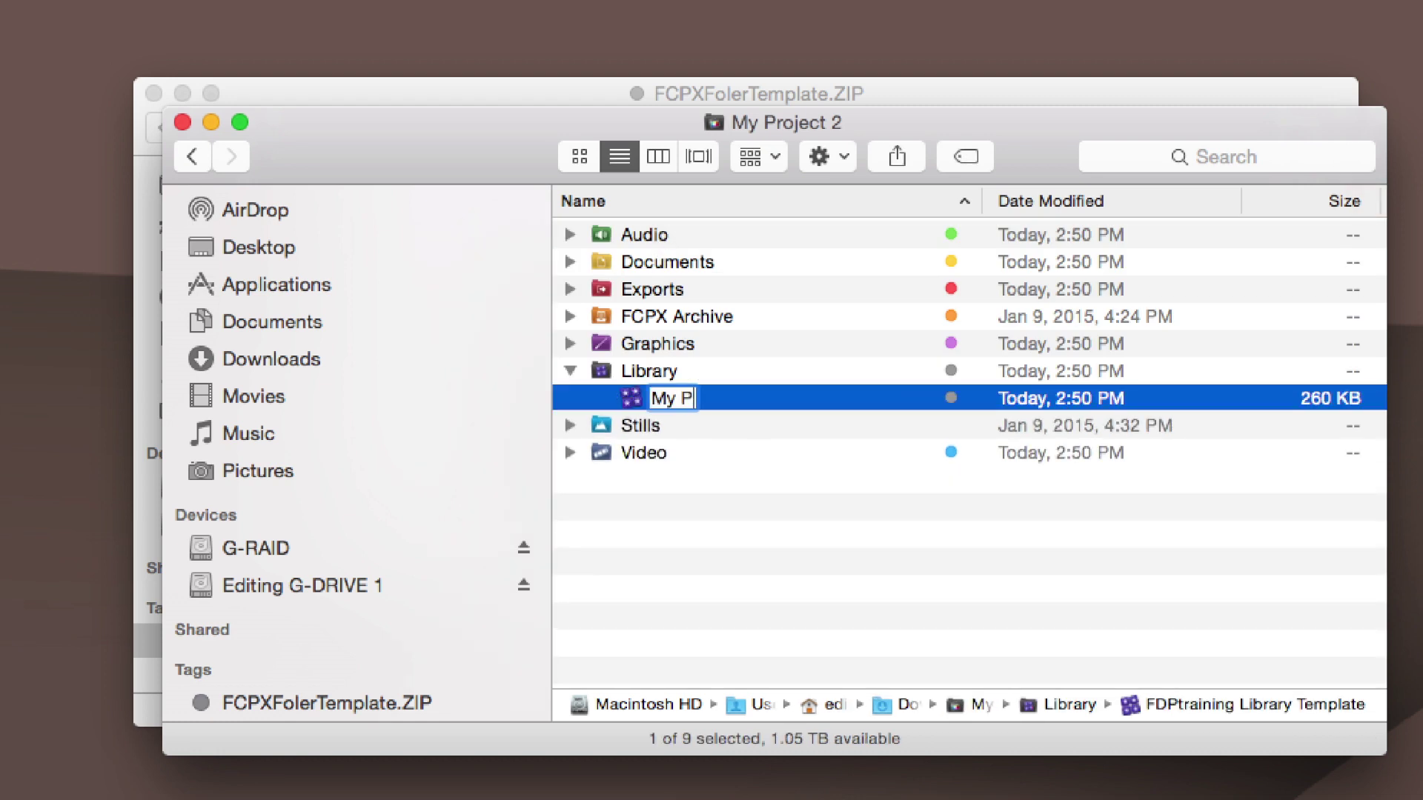
pyautogui.write('roject 2')
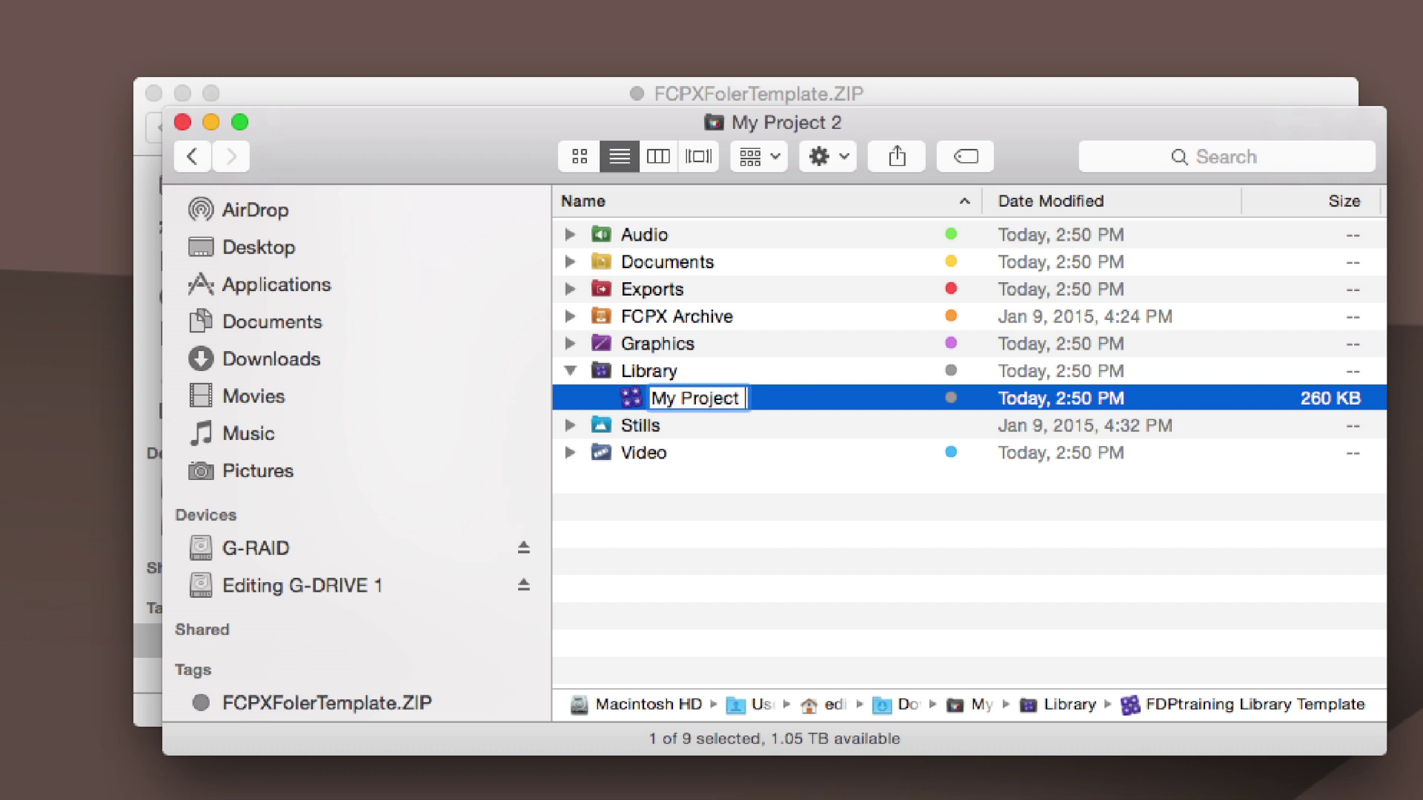
pyautogui.press('Return')
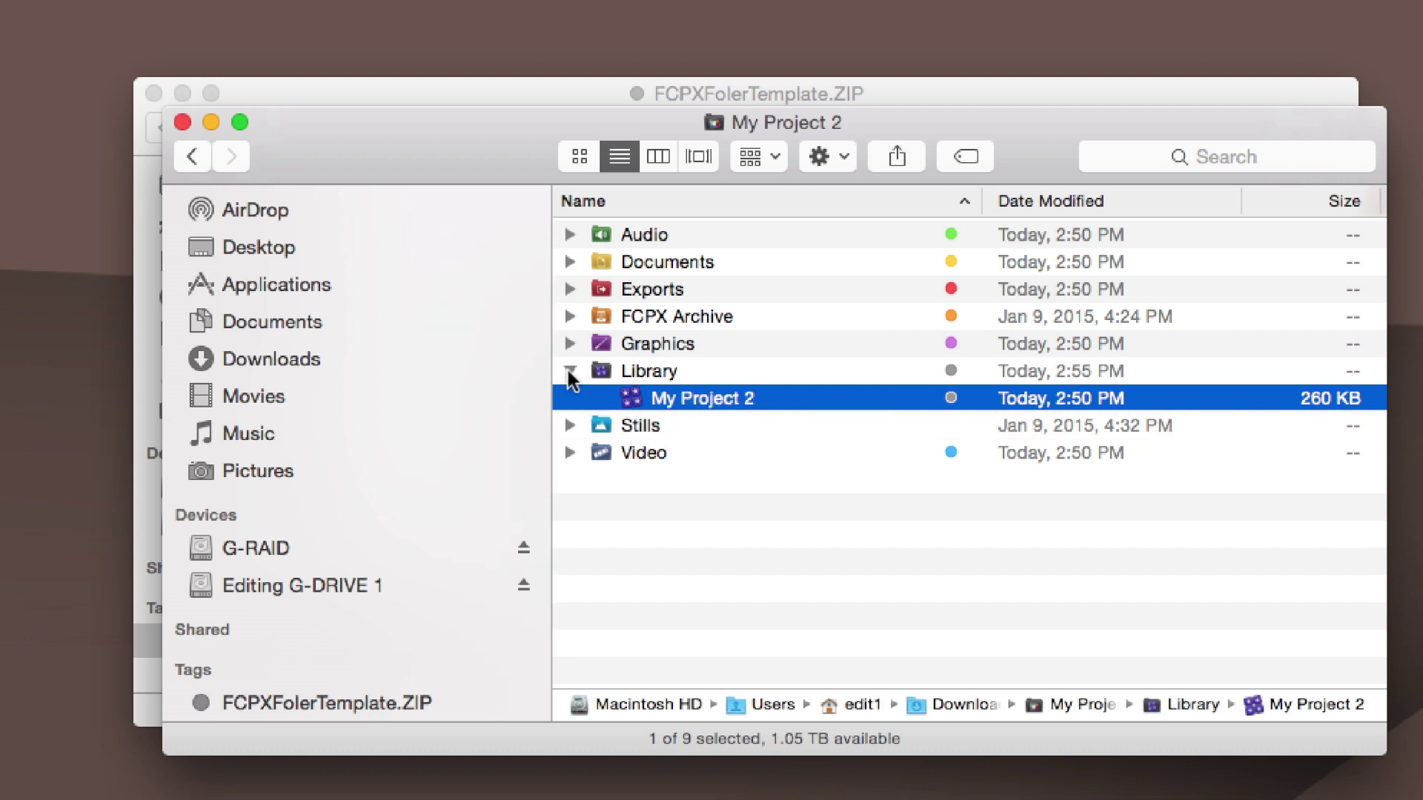
pyautogui.click(191, 154)
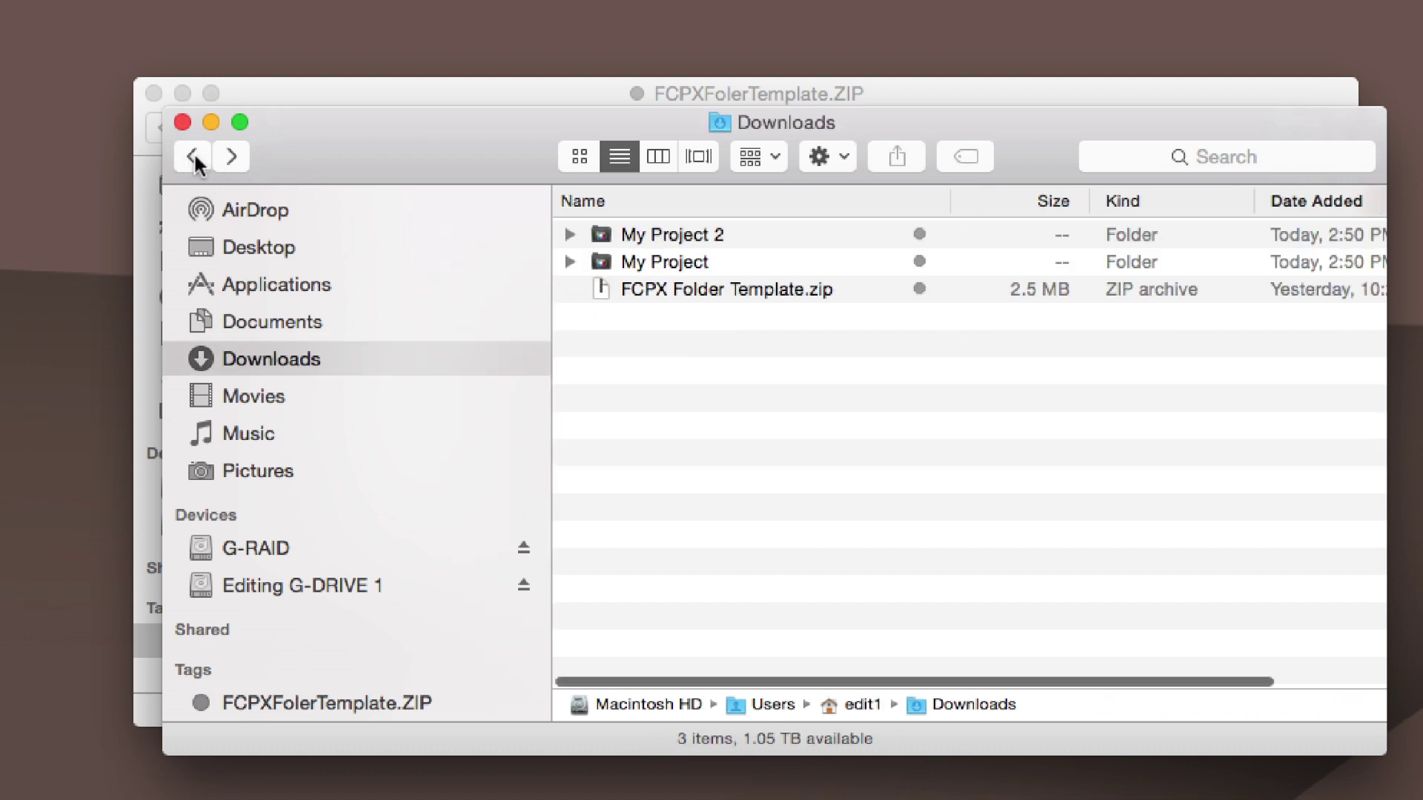
# Review the FCPX Library Files tag list, then browse into Downloads > My Project > Library
pyautogui.scroll(-3, 424, 528)
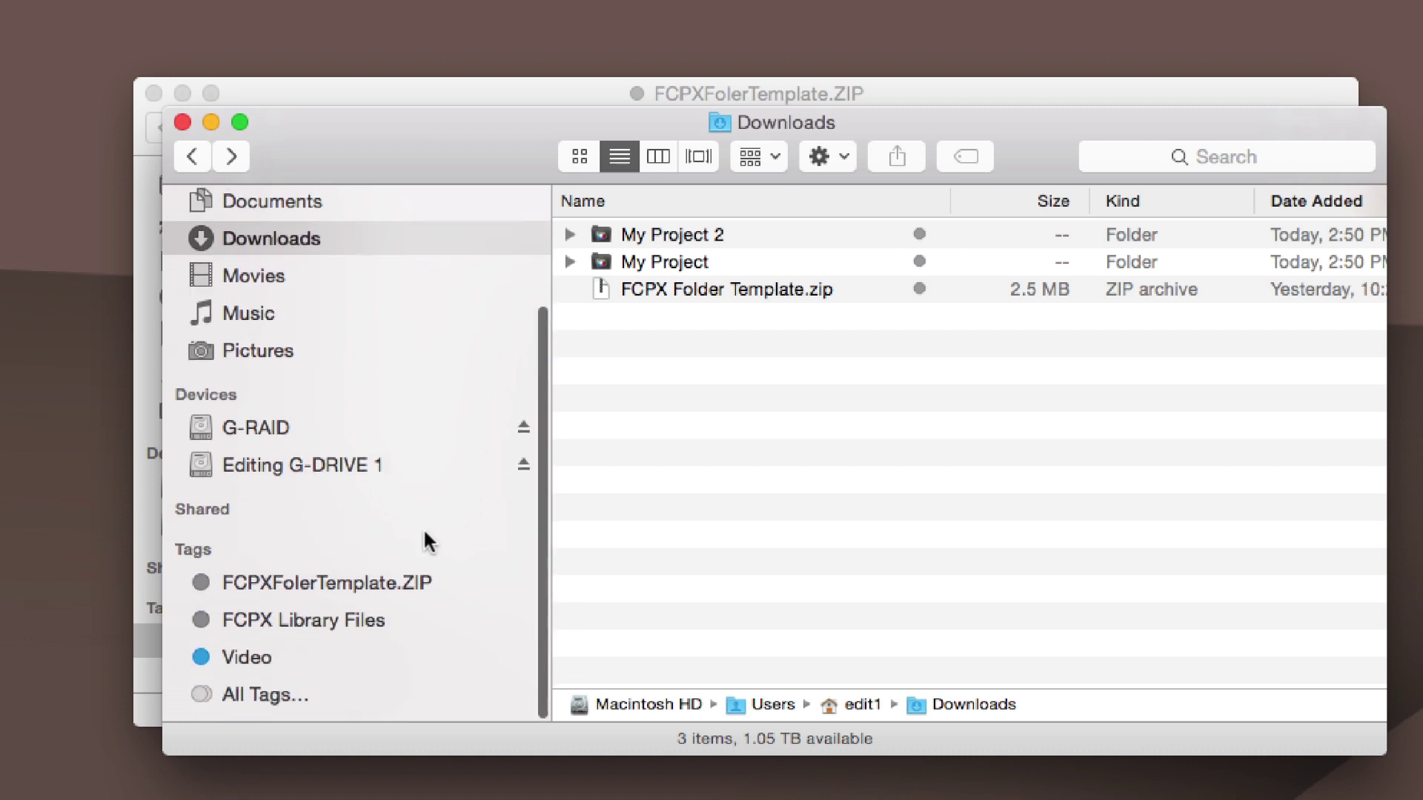
pyautogui.click(304, 629)
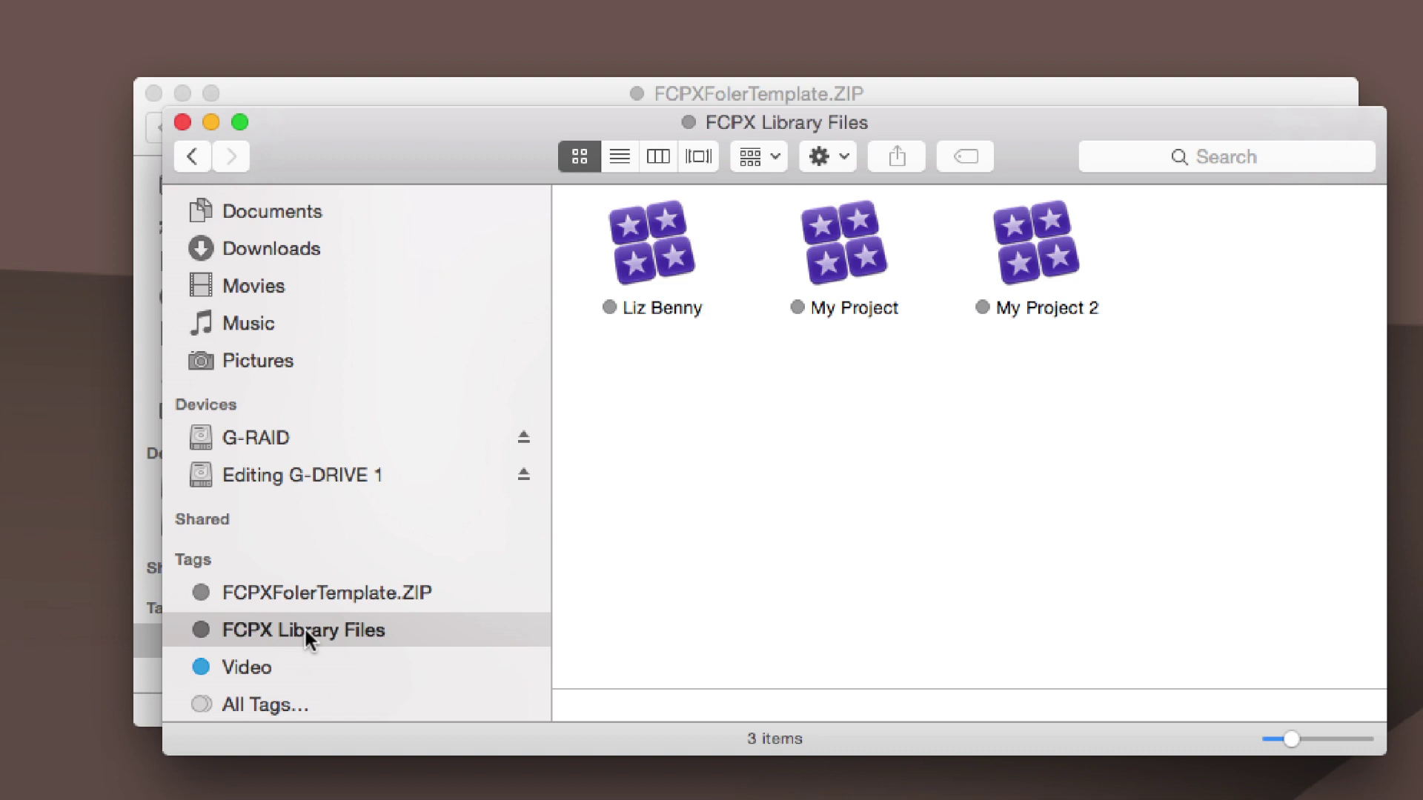
pyautogui.scroll(5, 304, 627)
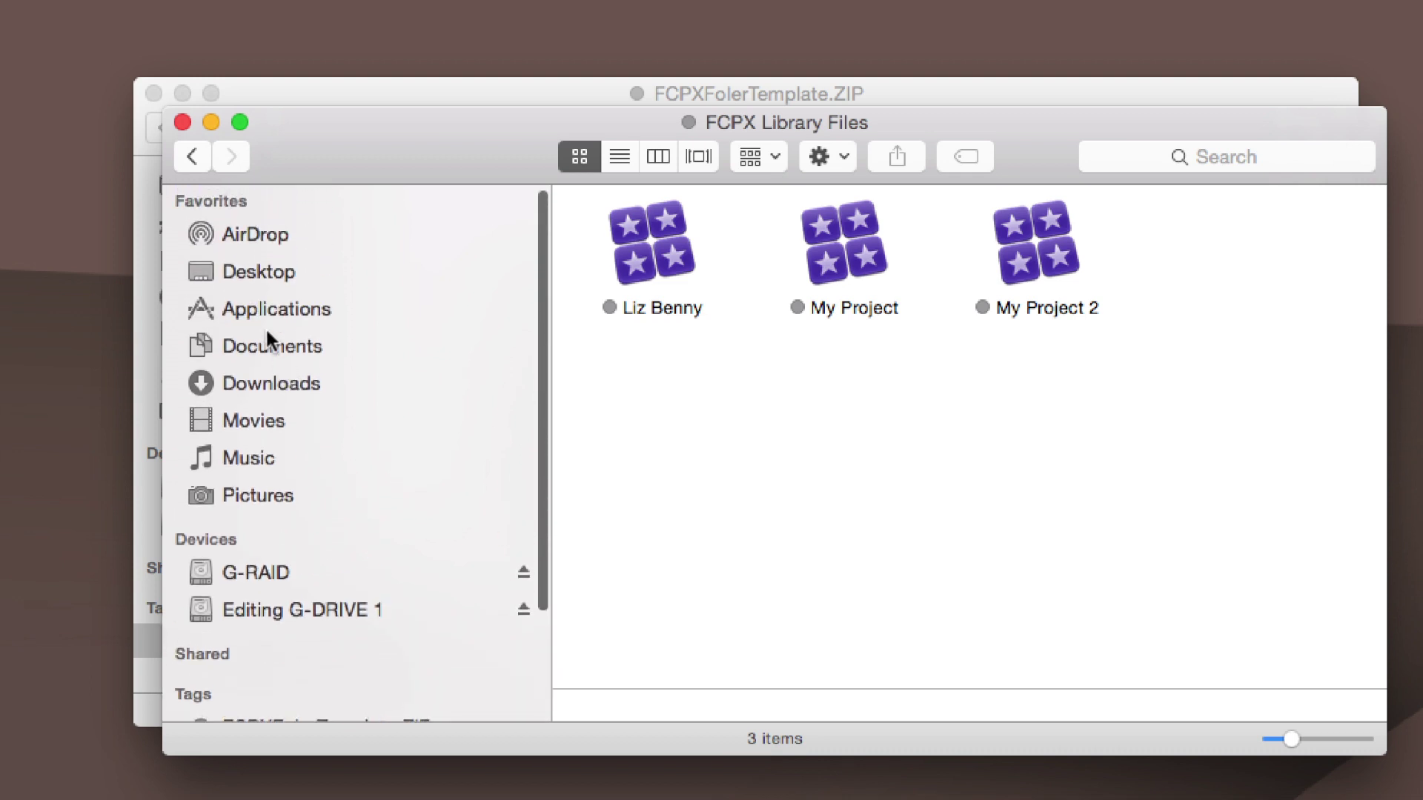
pyautogui.click(273, 371)
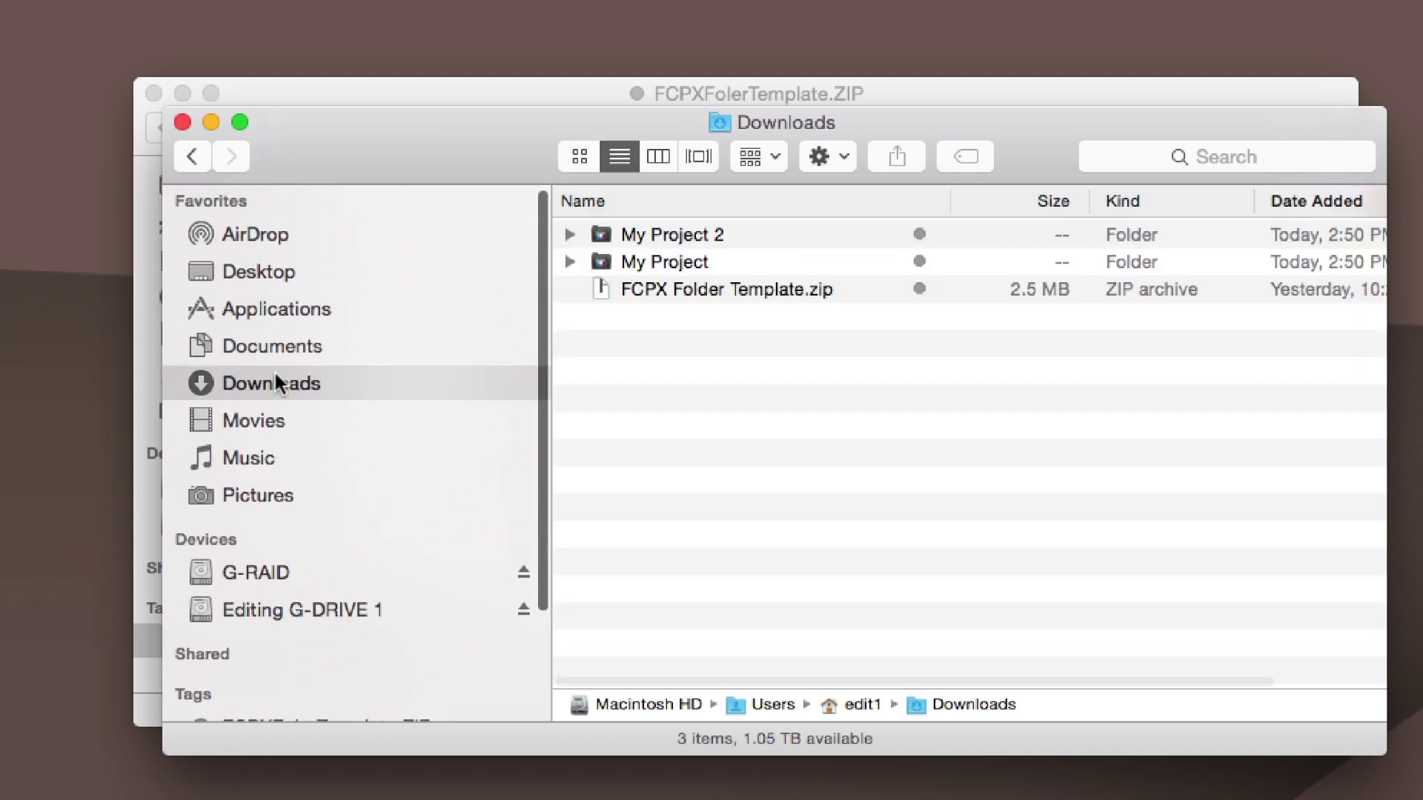
pyautogui.doubleClick(598, 258)
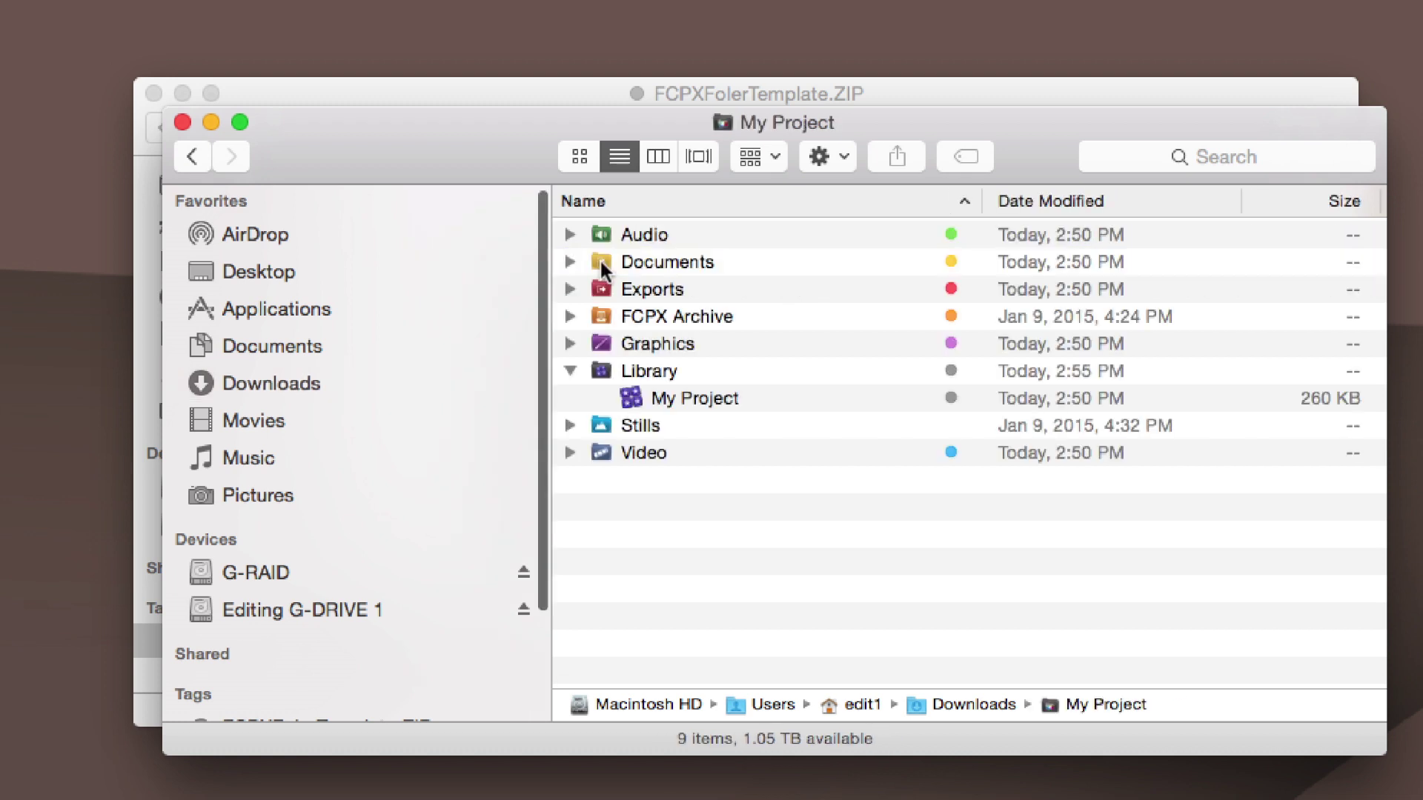
pyautogui.doubleClick(600, 369)
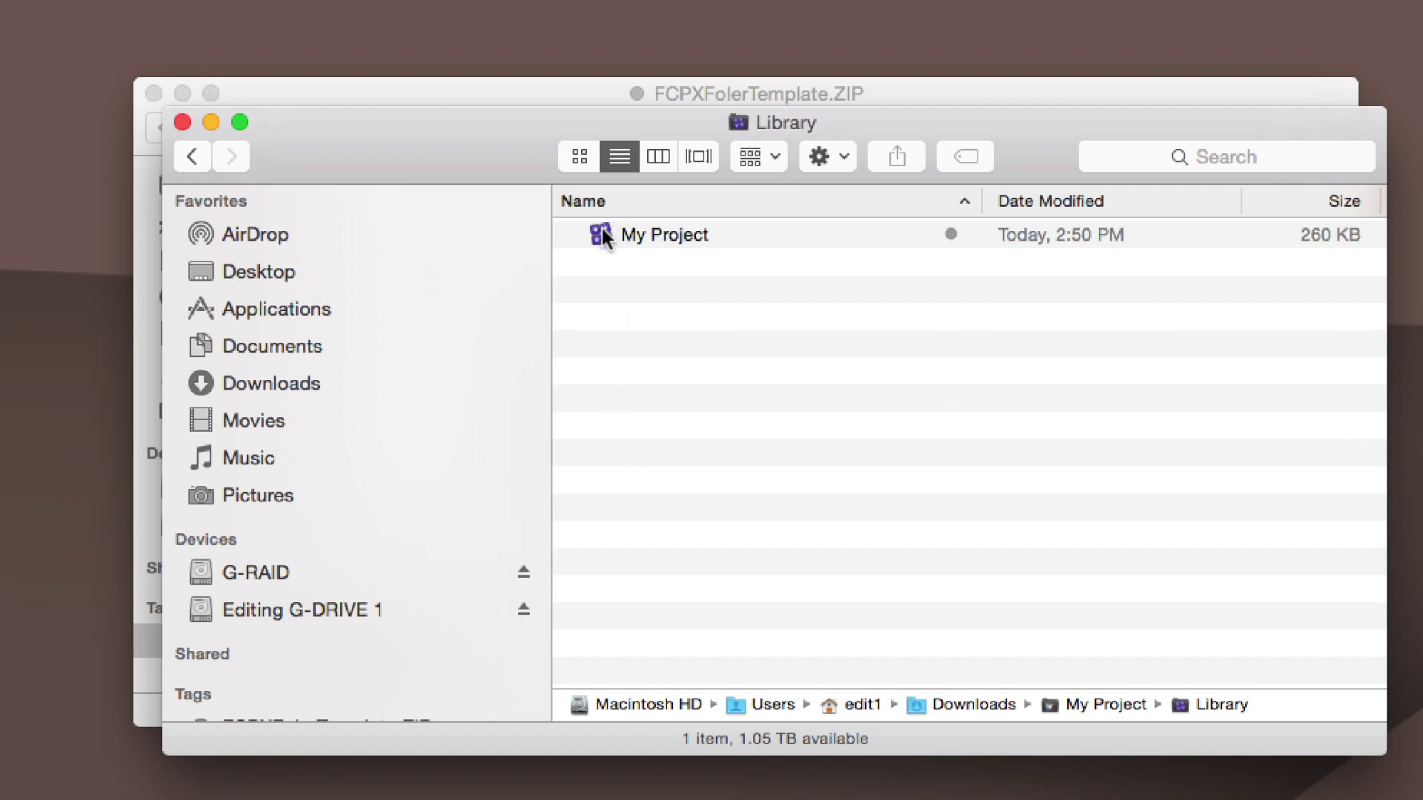
# Select the My Project library under the FCPX Library Files tag, then go to Movies
pyautogui.scroll(-3, 391, 493)
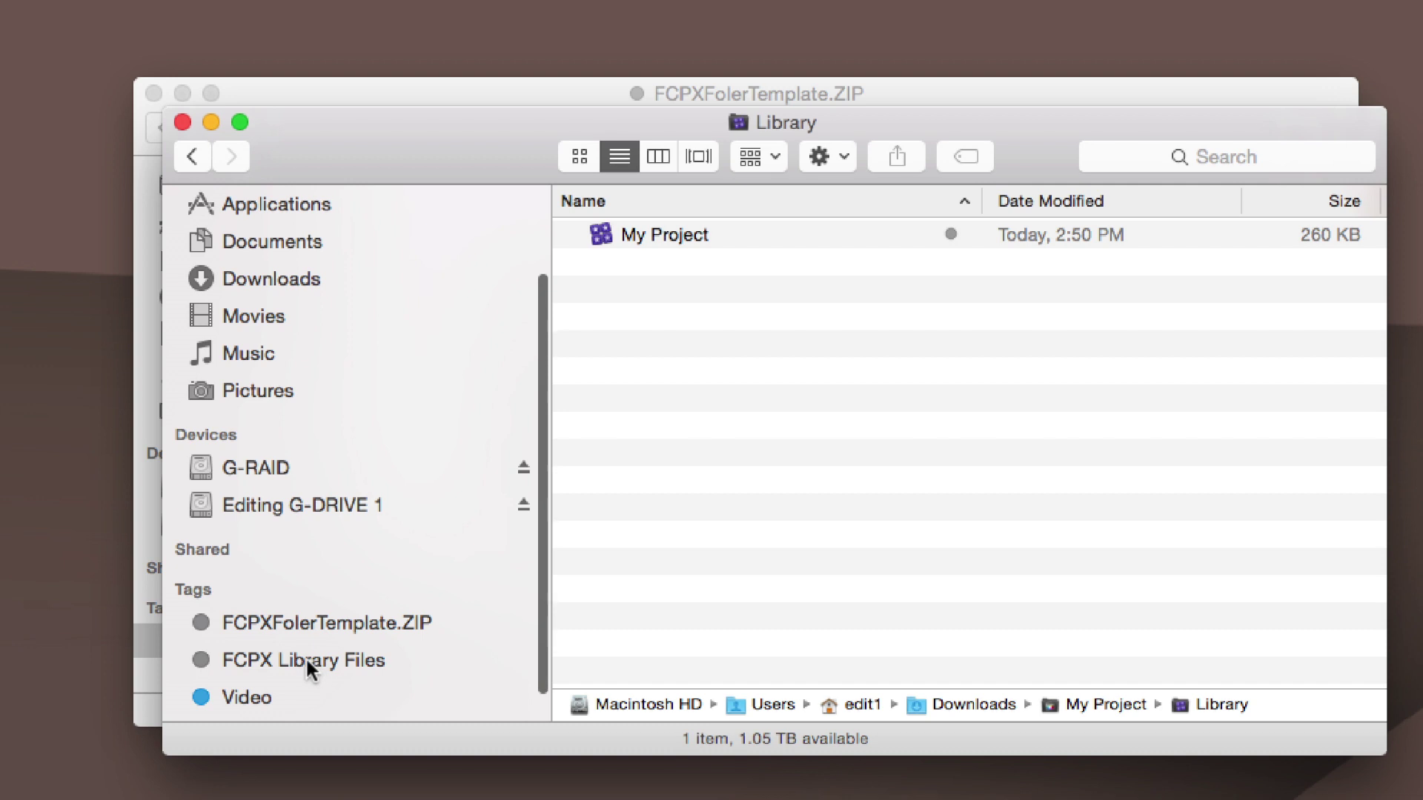
pyautogui.click(306, 657)
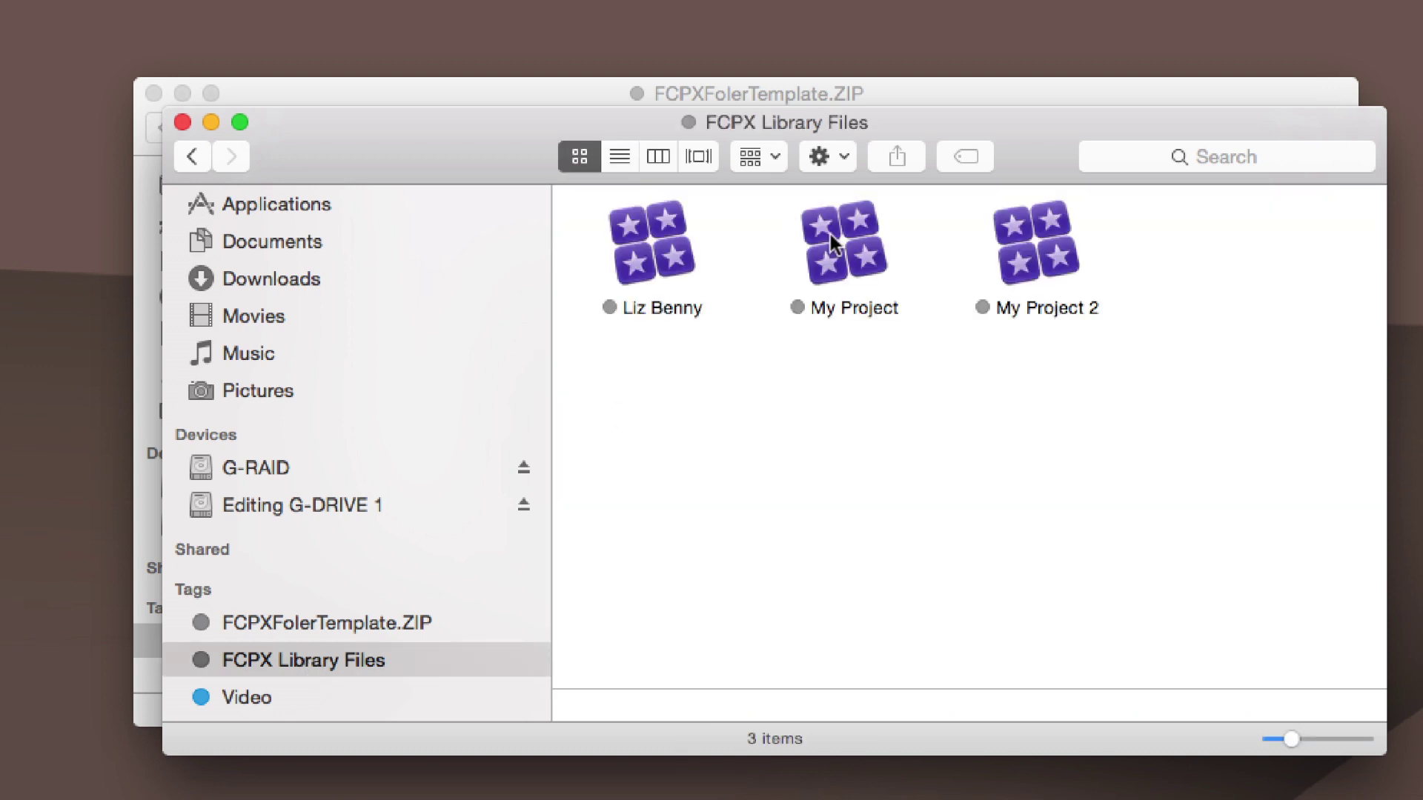
pyautogui.click(830, 234)
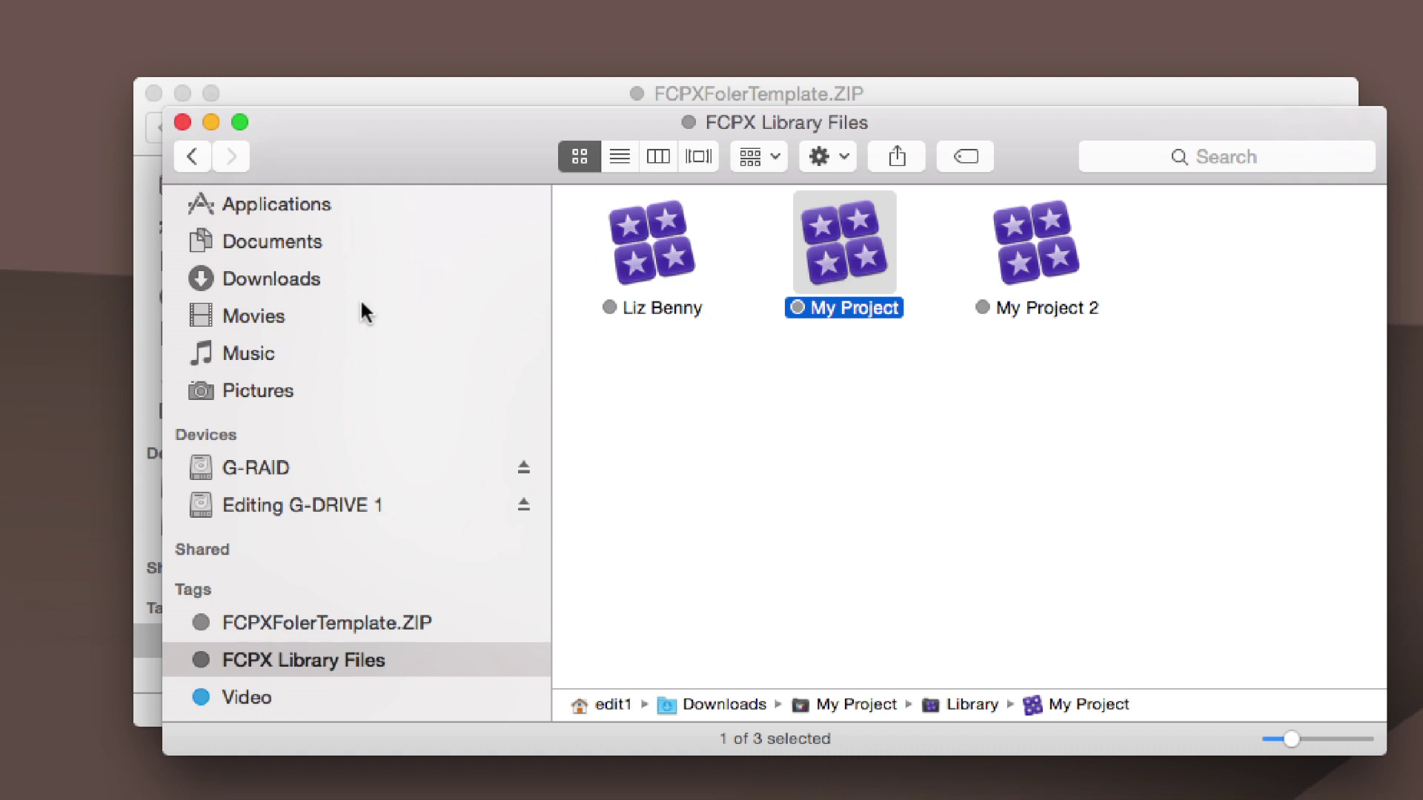
pyautogui.click(252, 315)
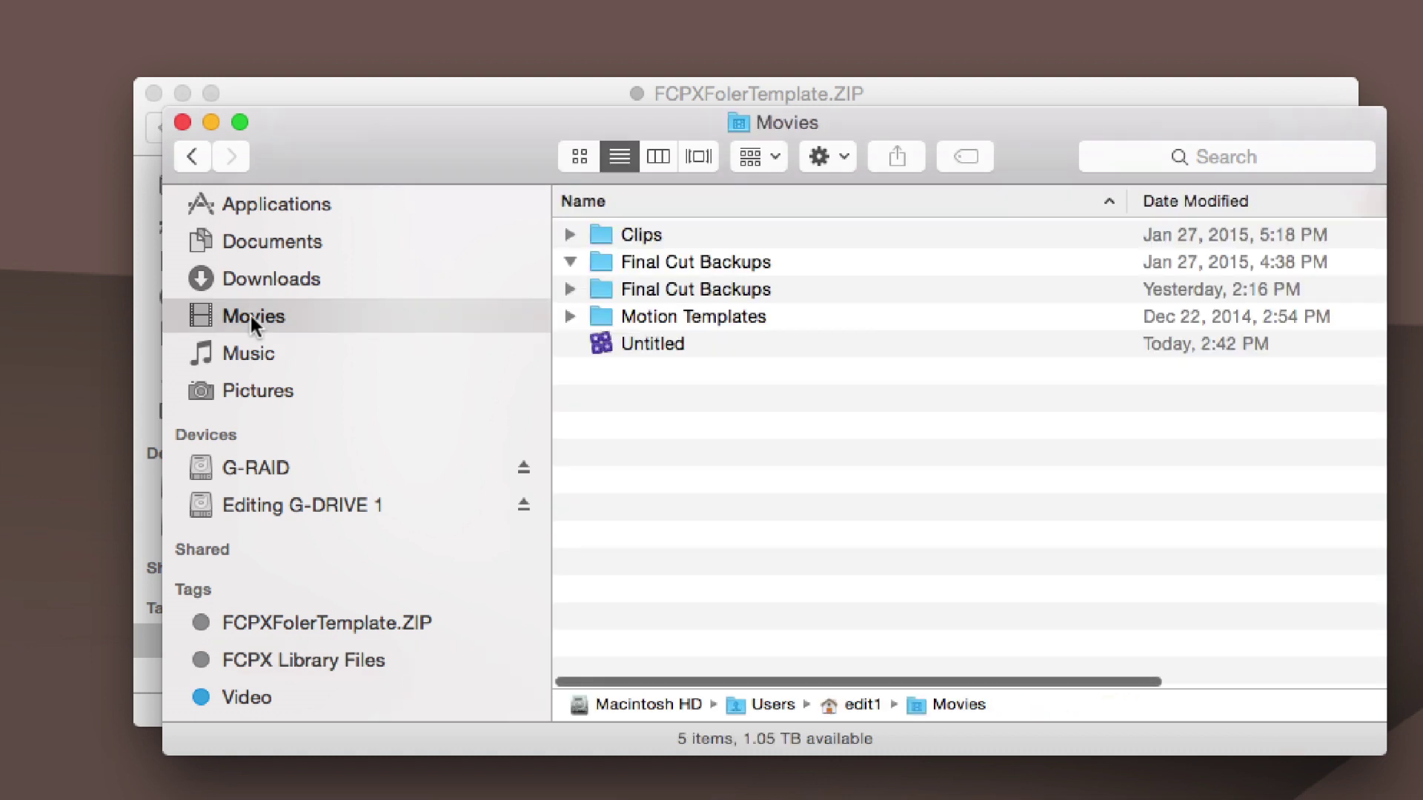
# Open the Clips folder and bring Finder Preferences' Tags pane to the front
pyautogui.doubleClick(602, 231)
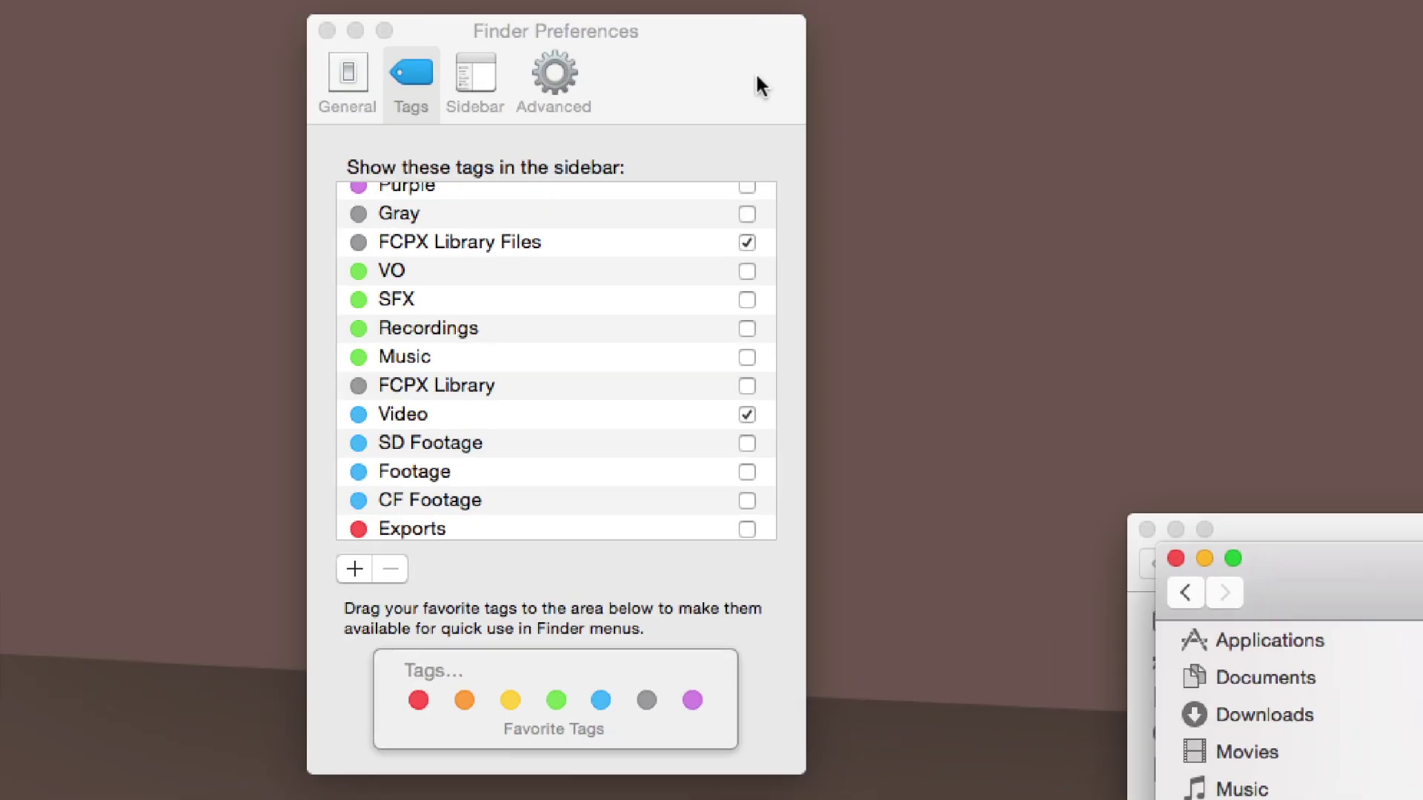
pyautogui.click(692, 46)
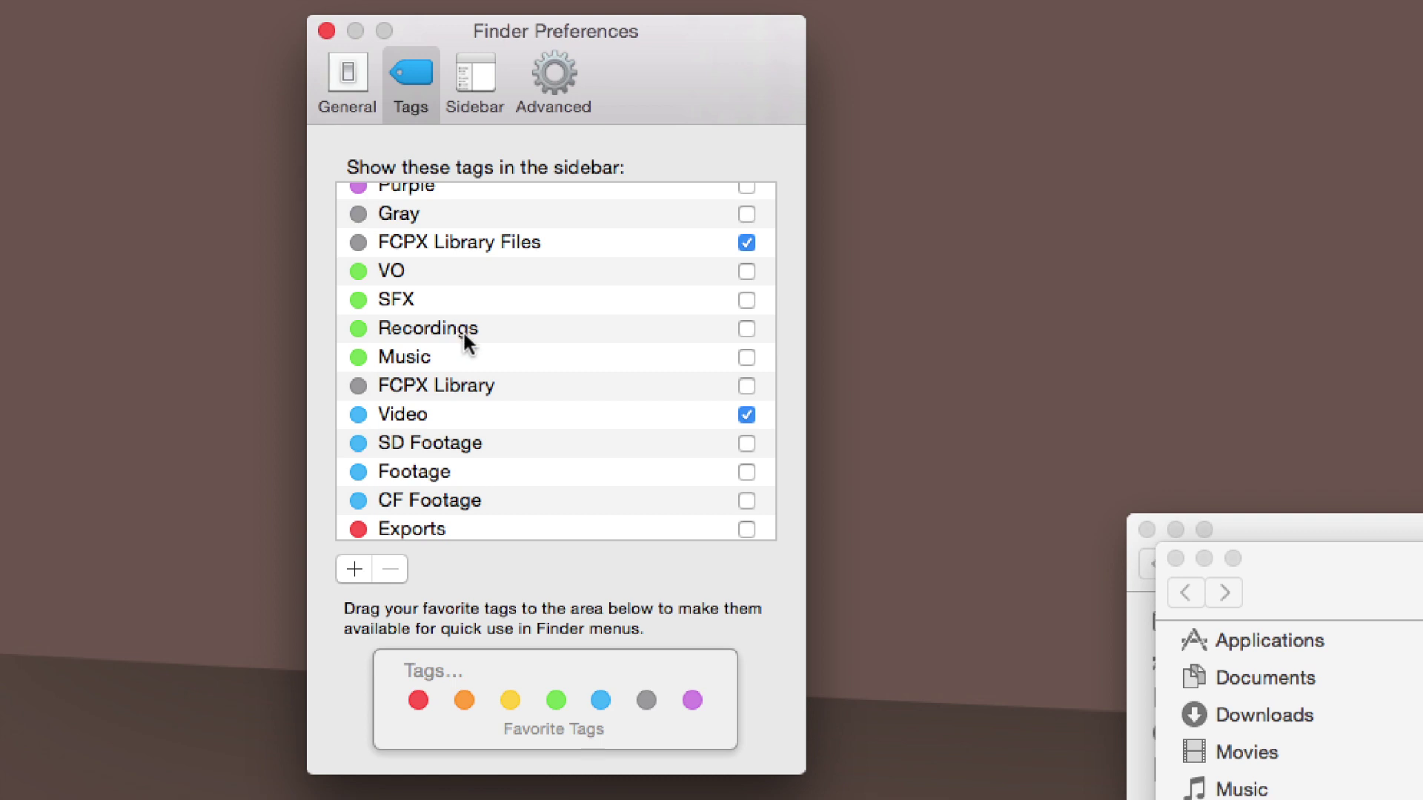
# Tick CF Footage and SD Footage in the Tags preferences so they show in the sidebar
pyautogui.scroll(-3, 515, 363)
pyautogui.scroll(-2, 513, 359)
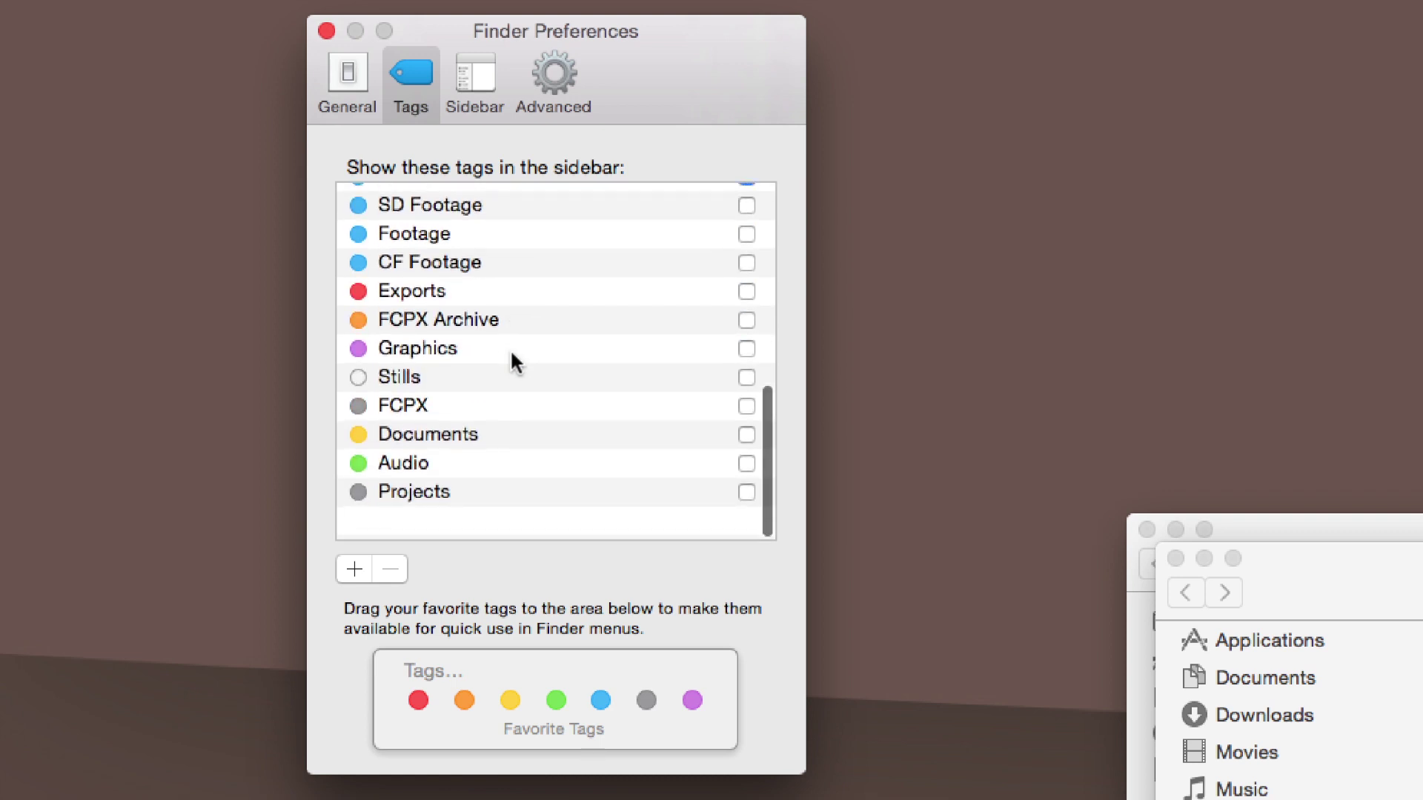
pyautogui.scroll(3, 515, 362)
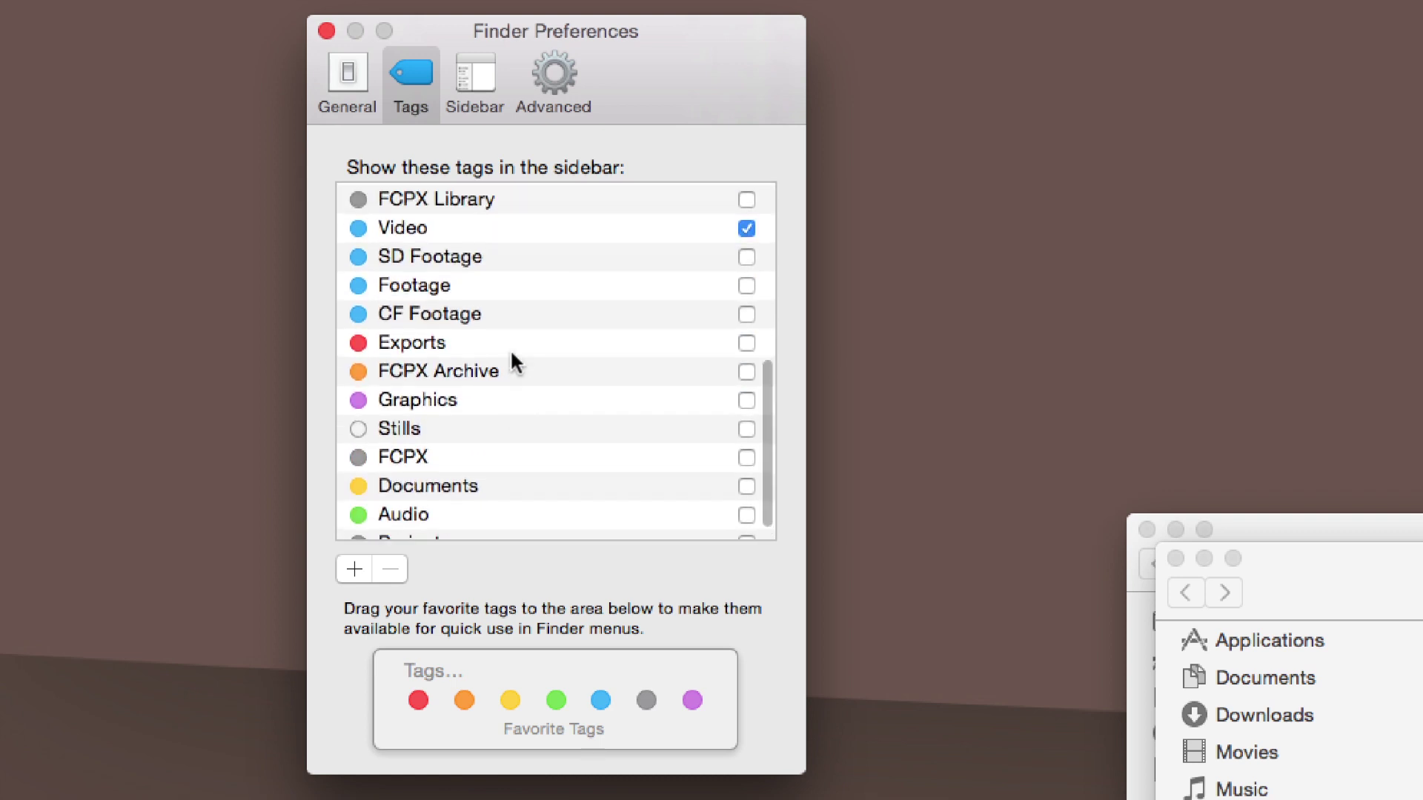
pyautogui.click(744, 378)
pyautogui.click(745, 320)
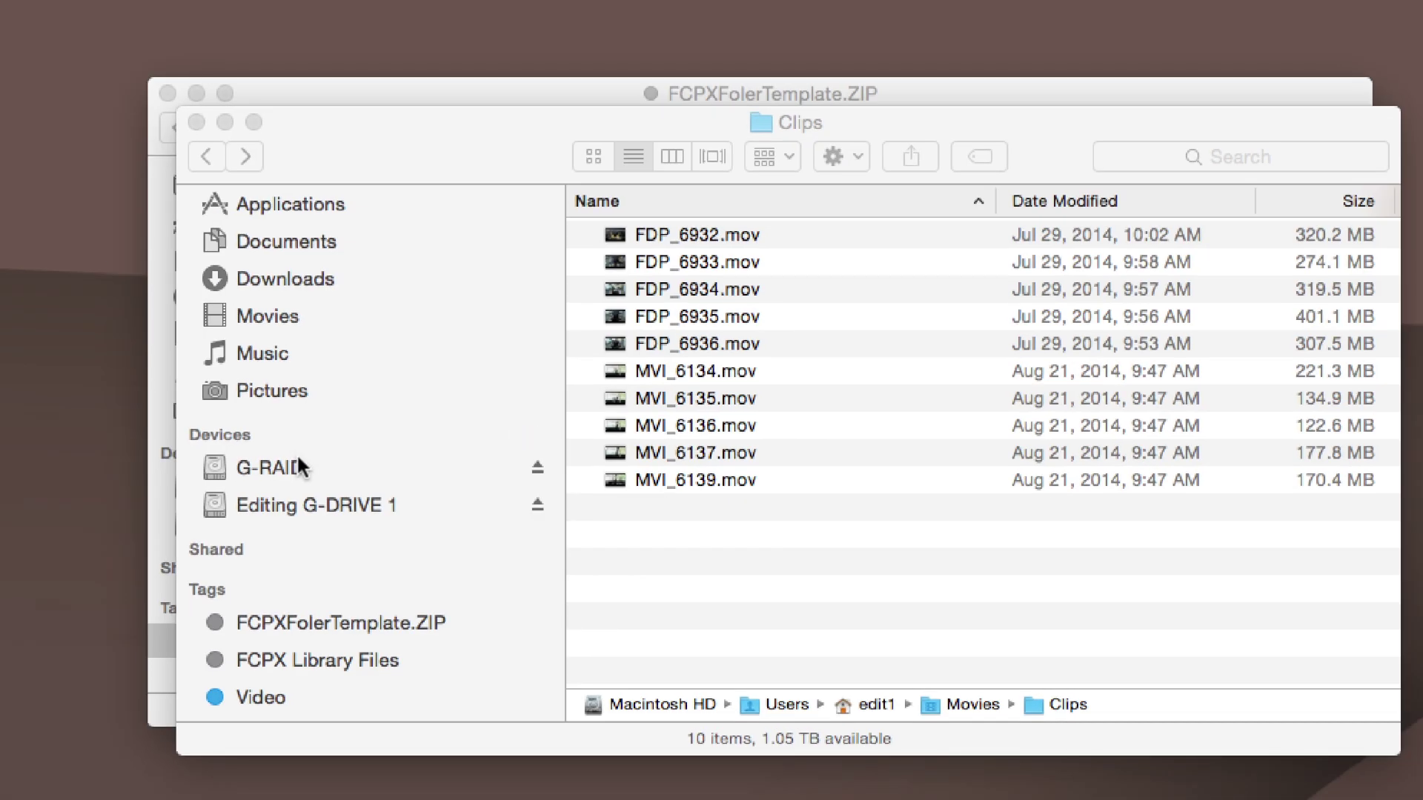
pyautogui.scroll(-3, 296, 467)
pyautogui.scroll(-2, 298, 465)
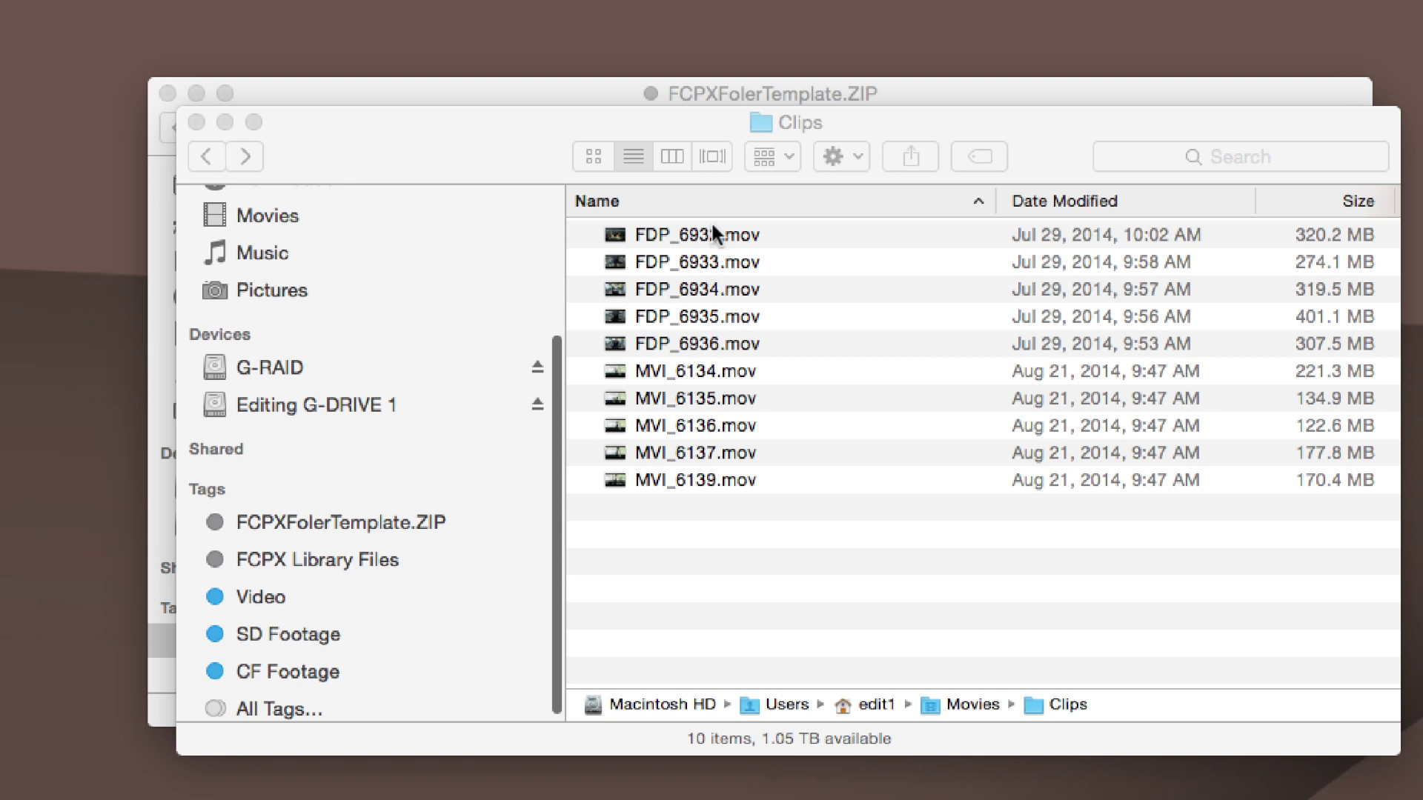
# Tag all ten clips in the Clips folder with Video
pyautogui.click(689, 232)
pyautogui.click(691, 234)
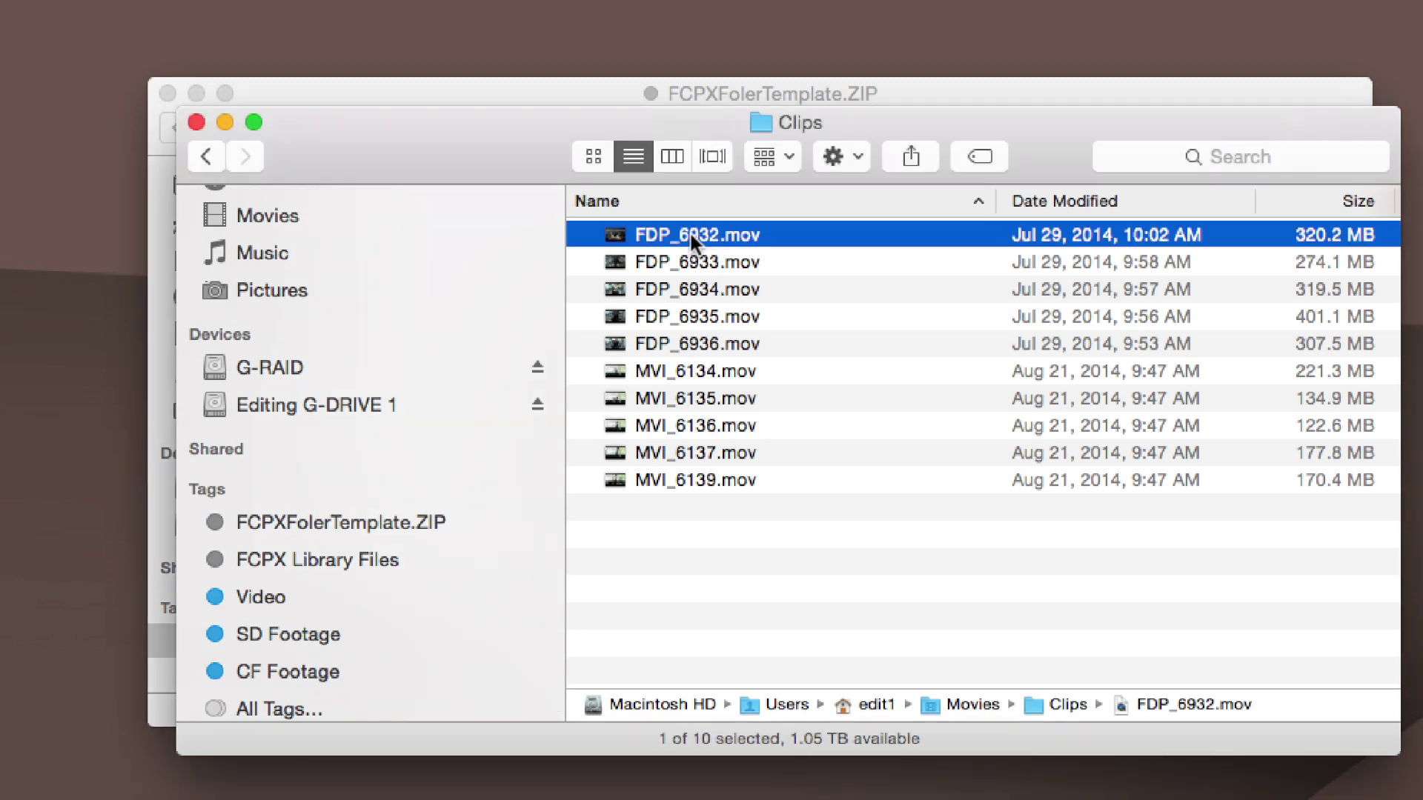
pyautogui.keyDown('shift'); pyautogui.click(691, 479); pyautogui.keyUp('shift')
pyautogui.moveTo(611, 481); pyautogui.dragTo(323, 604)
# Tag the five FDP clips with SD Footage and the five MVI clips with CF Footage
pyautogui.press('Up')
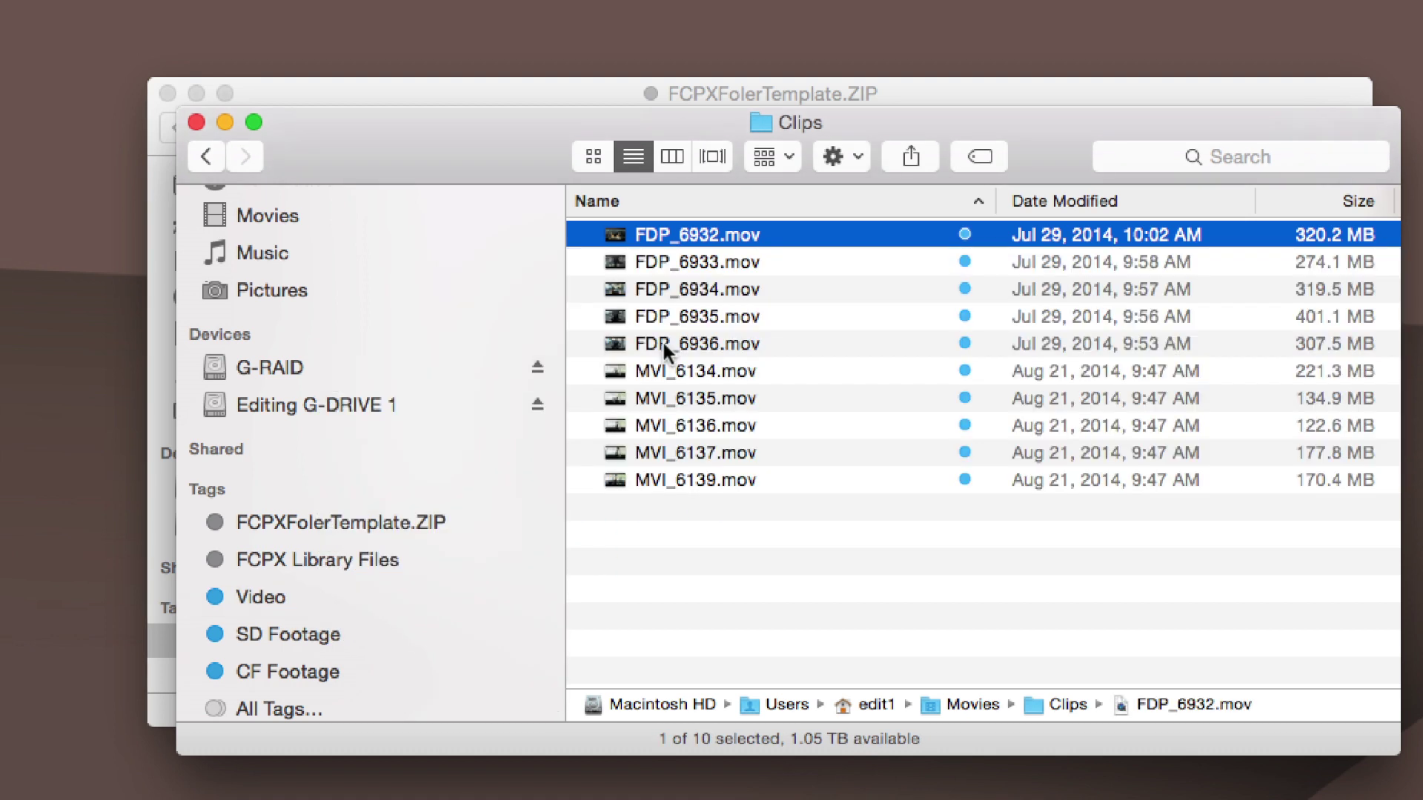
pyautogui.keyDown('shift'); pyautogui.click(662, 343); pyautogui.keyUp('shift')
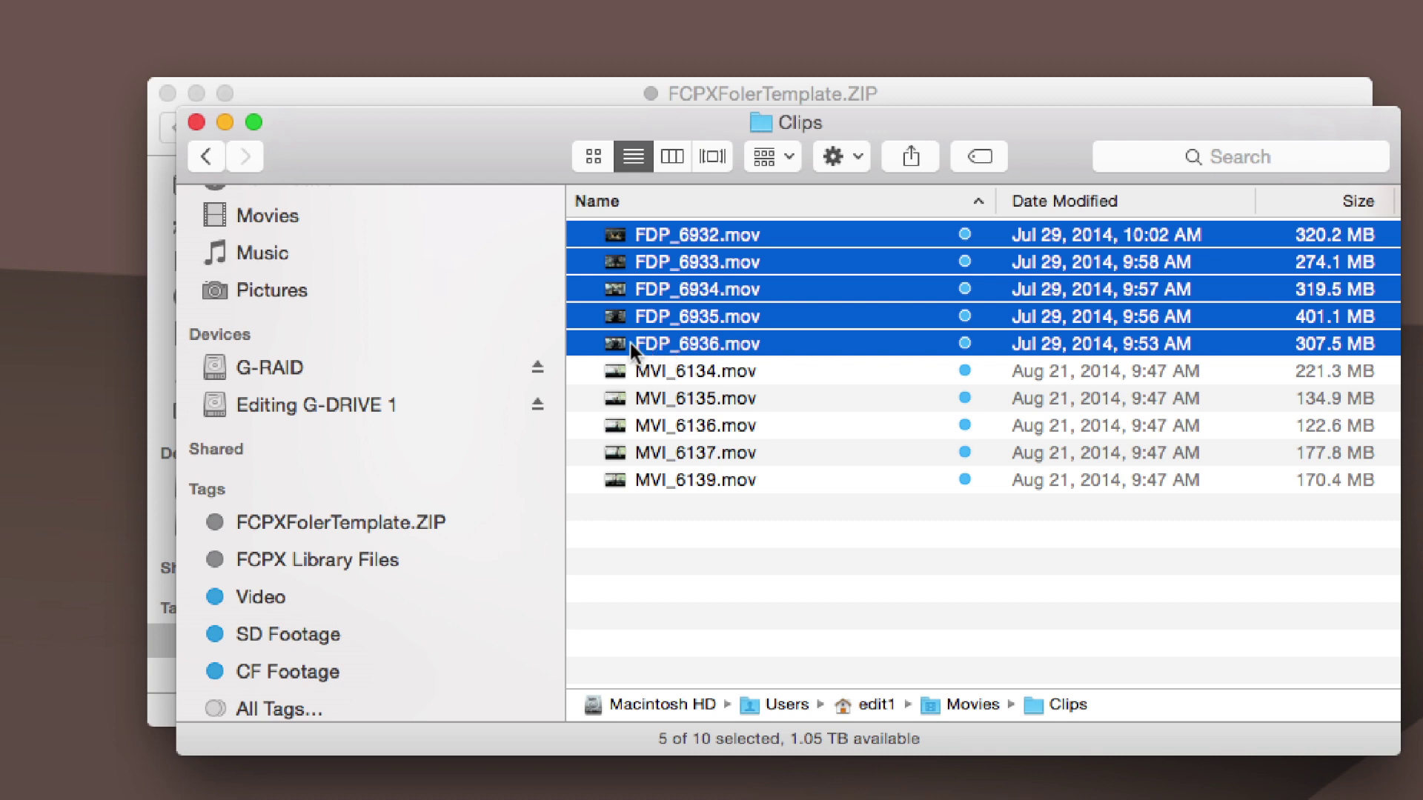
pyautogui.moveTo(615, 343); pyautogui.dragTo(326, 639)
pyautogui.click(692, 370)
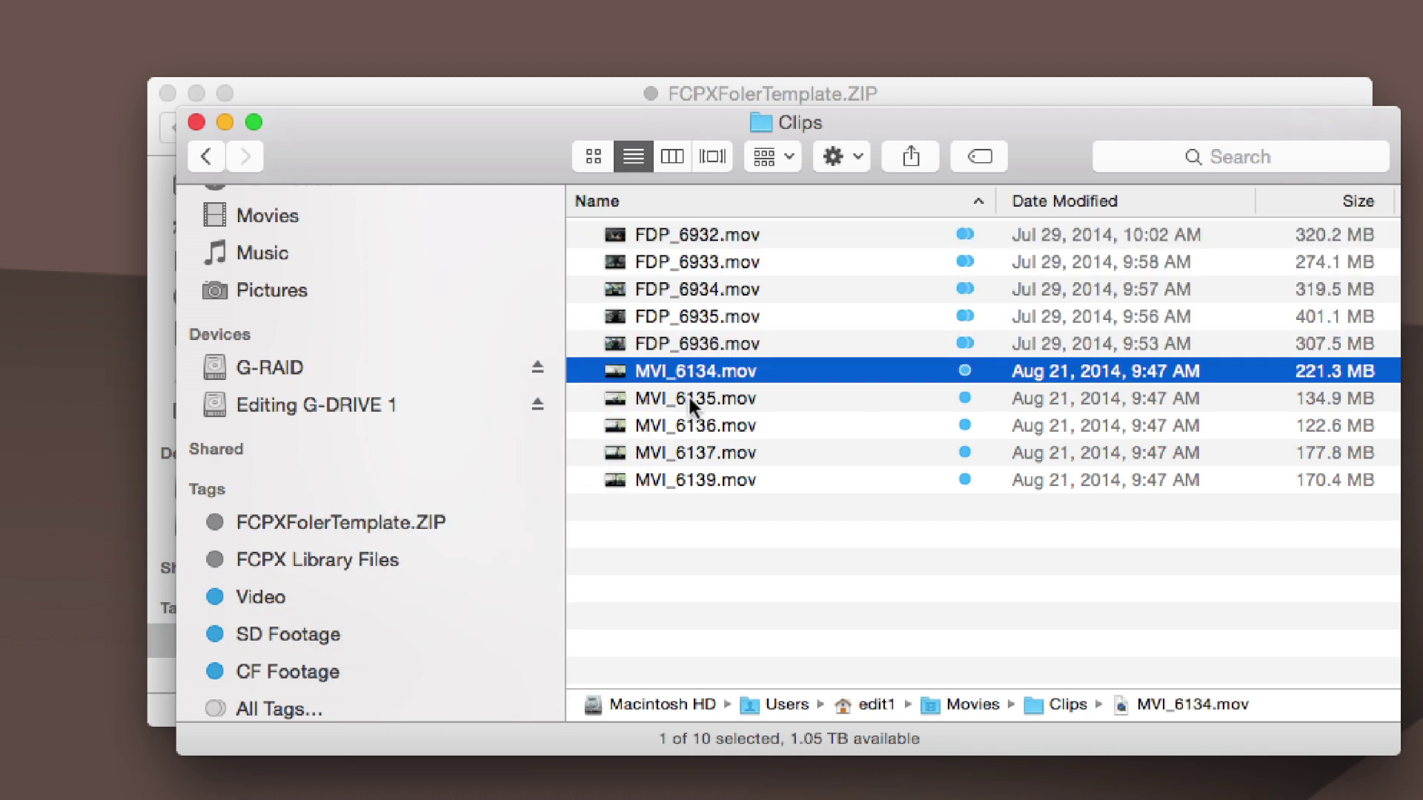
pyautogui.keyDown('shift'); pyautogui.click(696, 480); pyautogui.keyUp('shift')
pyautogui.moveTo(595, 384); pyautogui.dragTo(330, 660)
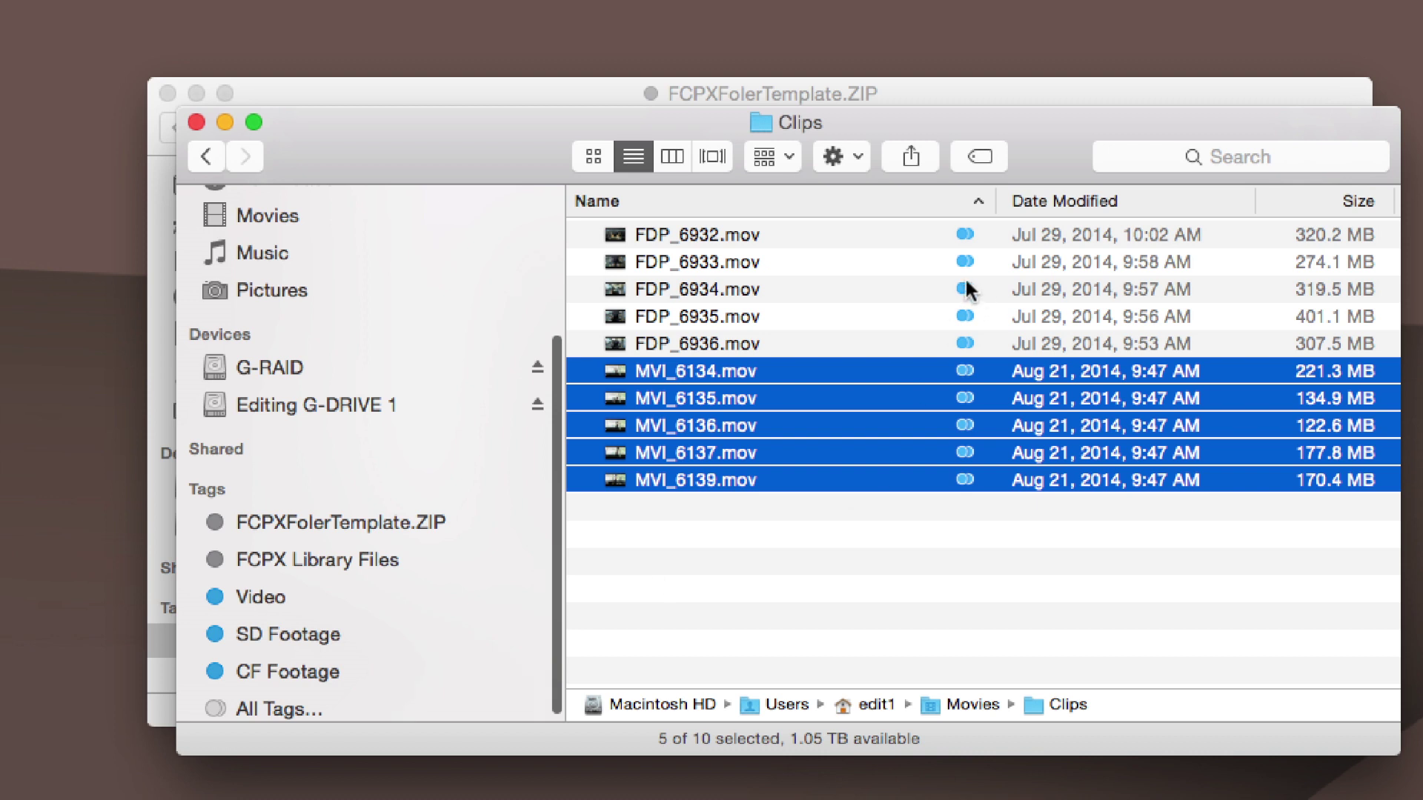
# Check the tags assigned to FDP_6932.mov via the Tags button
pyautogui.click(863, 518)
pyautogui.click(706, 233)
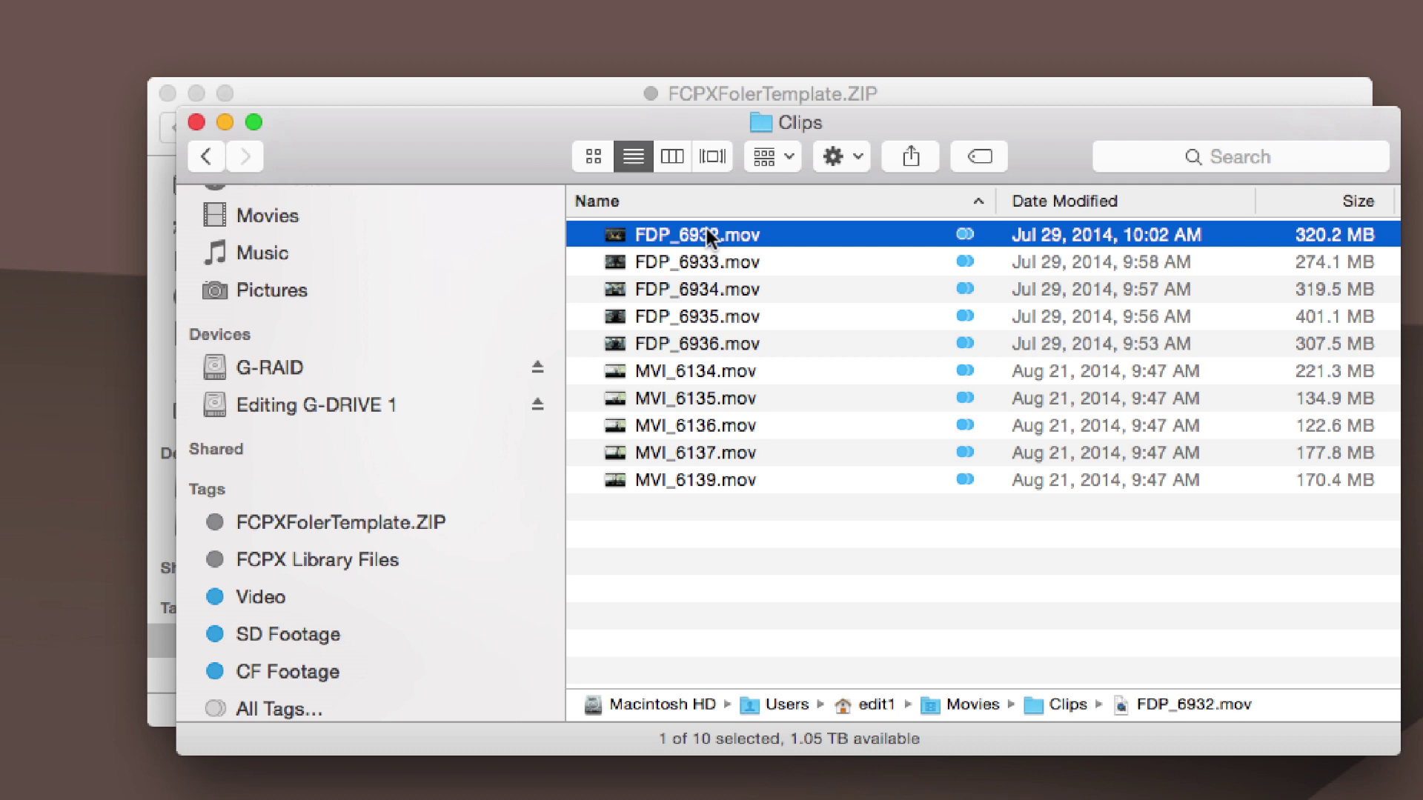
pyautogui.click(979, 157)
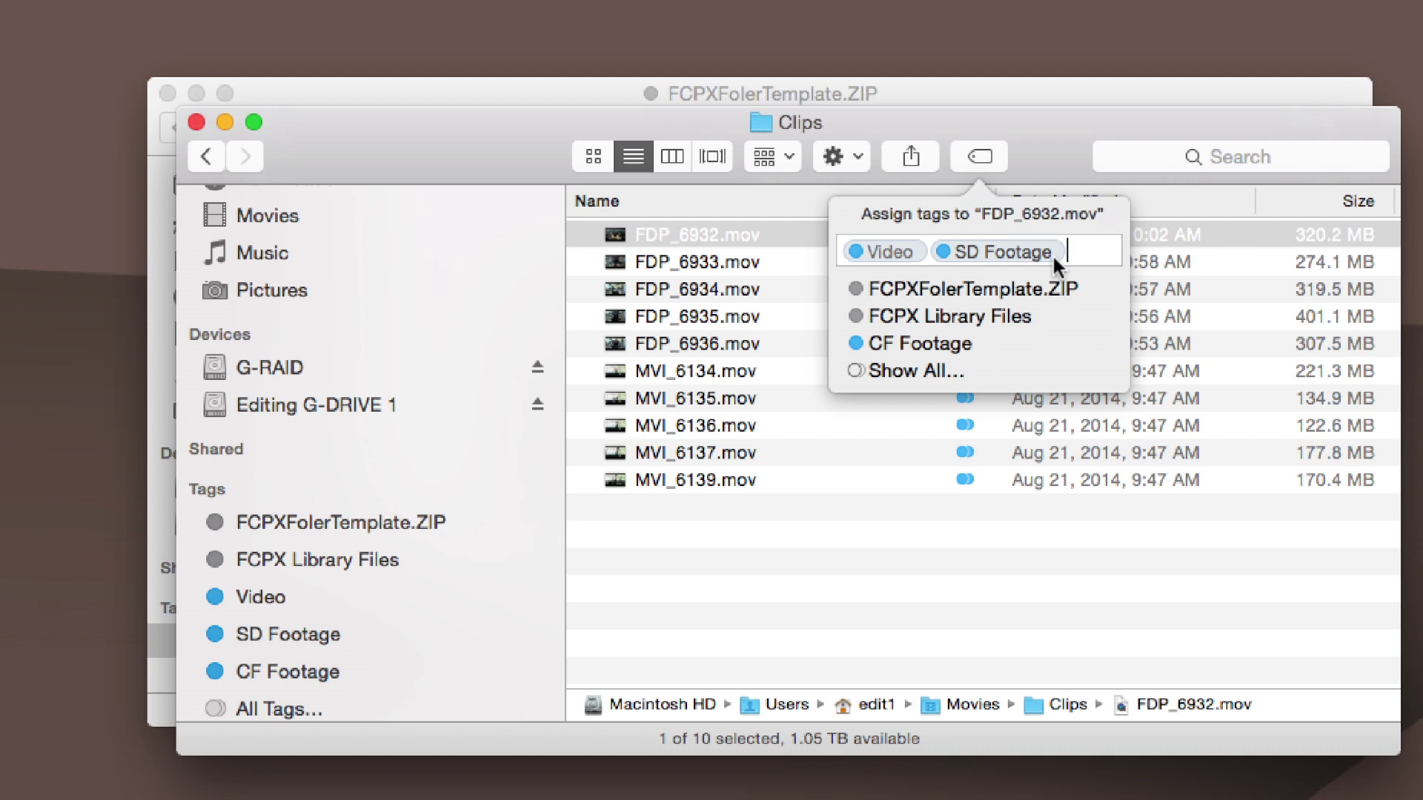
pyautogui.click(979, 157)
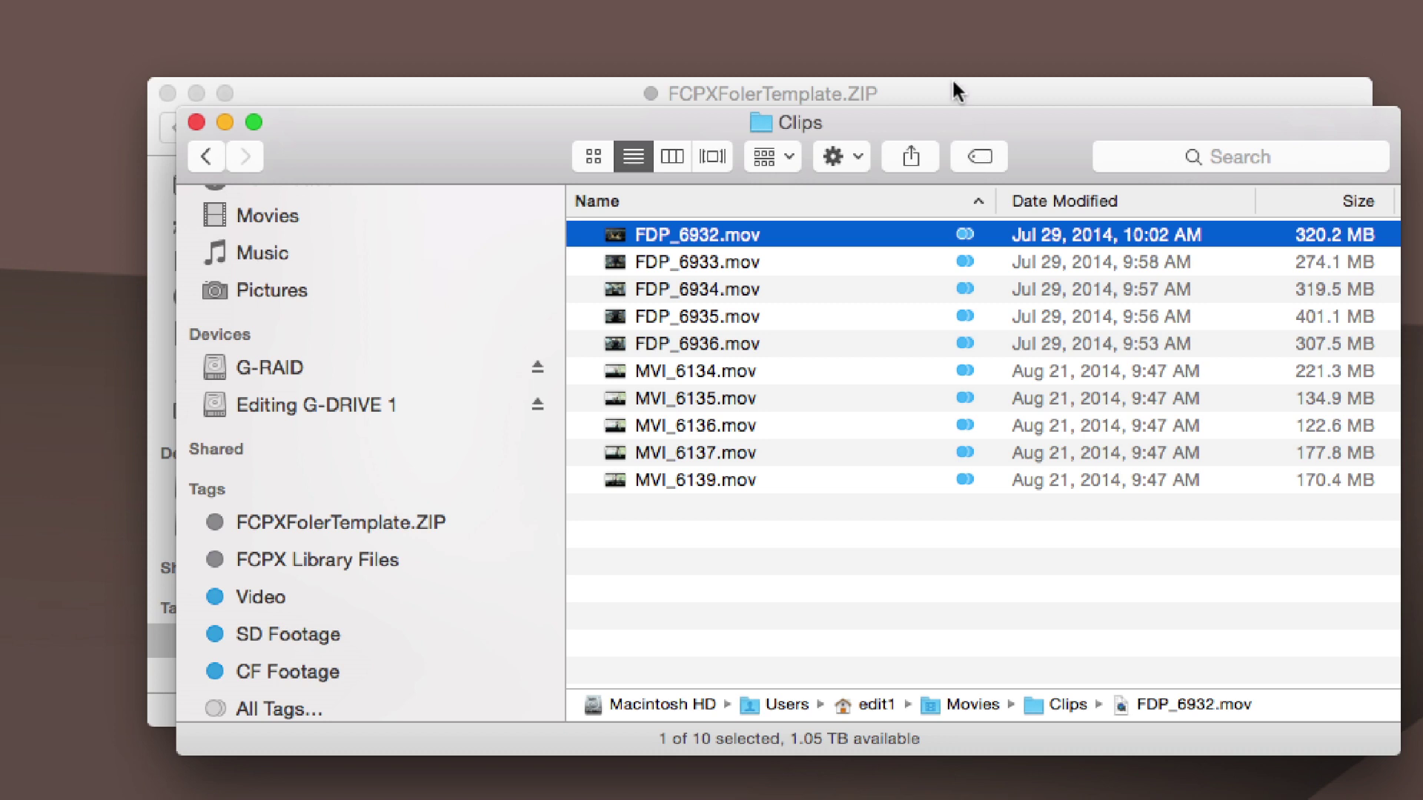
# Close the Clips window and open the My Project library from the FCPX Library Files tag
pyautogui.click(196, 123)
pyautogui.scroll(2, 277, 394)
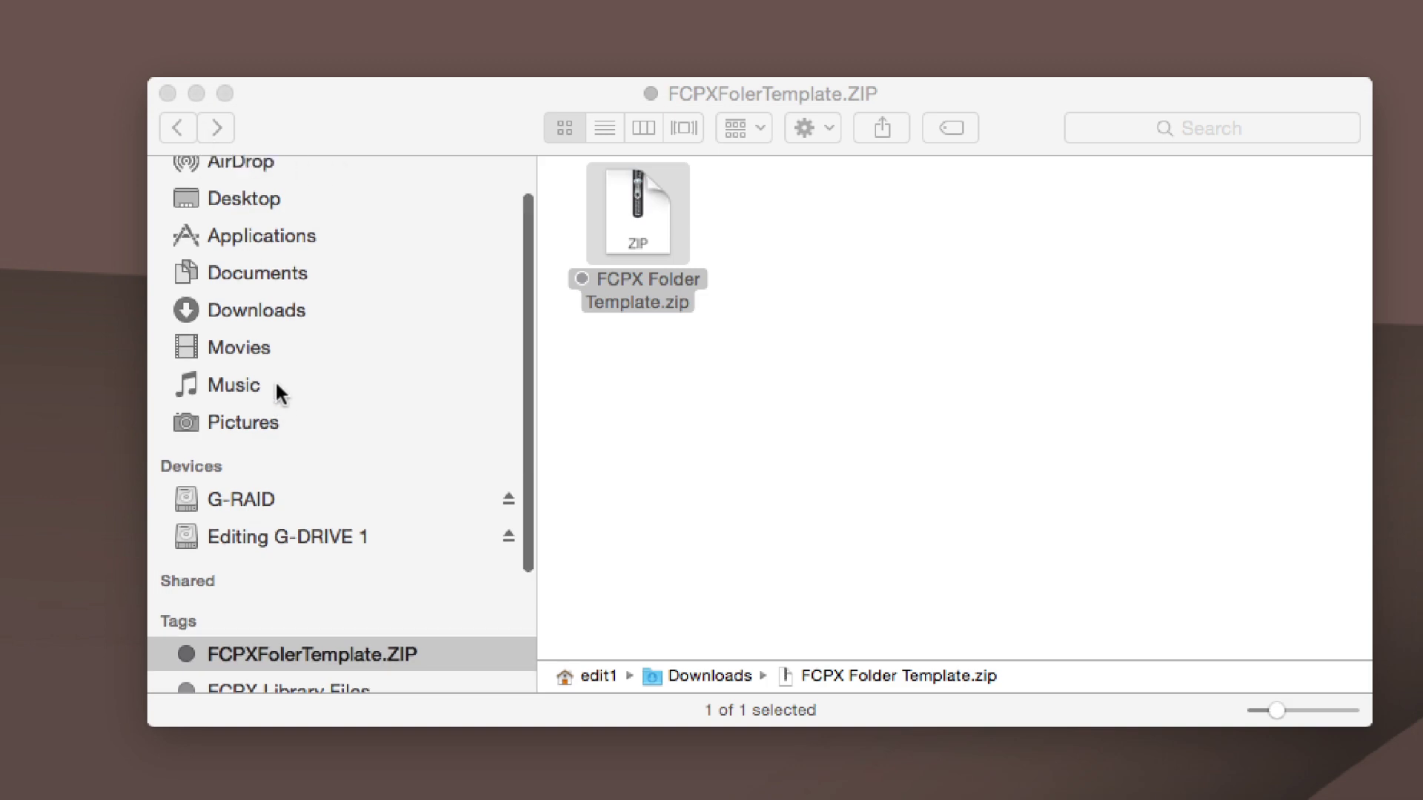
pyautogui.scroll(-5, 276, 394)
pyautogui.scroll(-1, 308, 533)
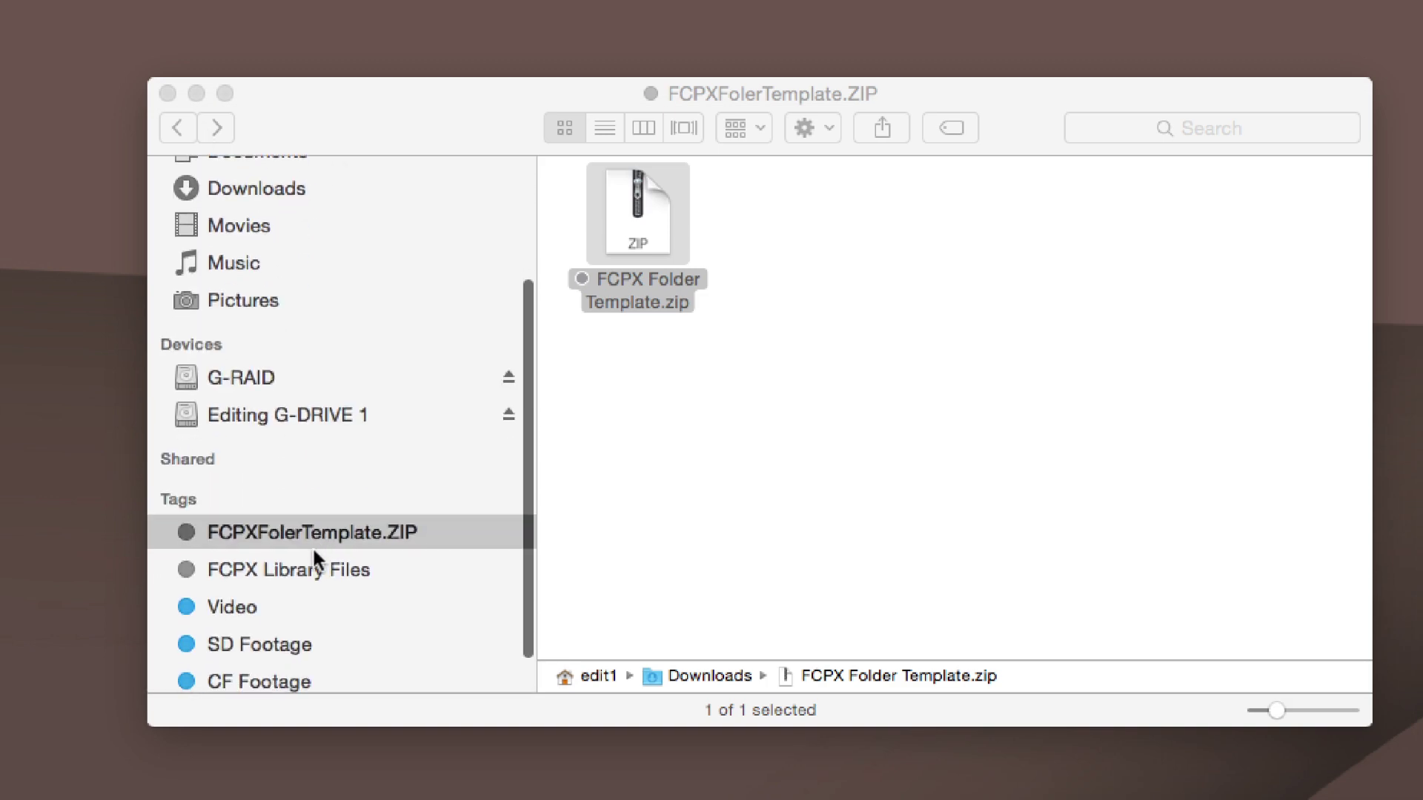
pyautogui.click(287, 568)
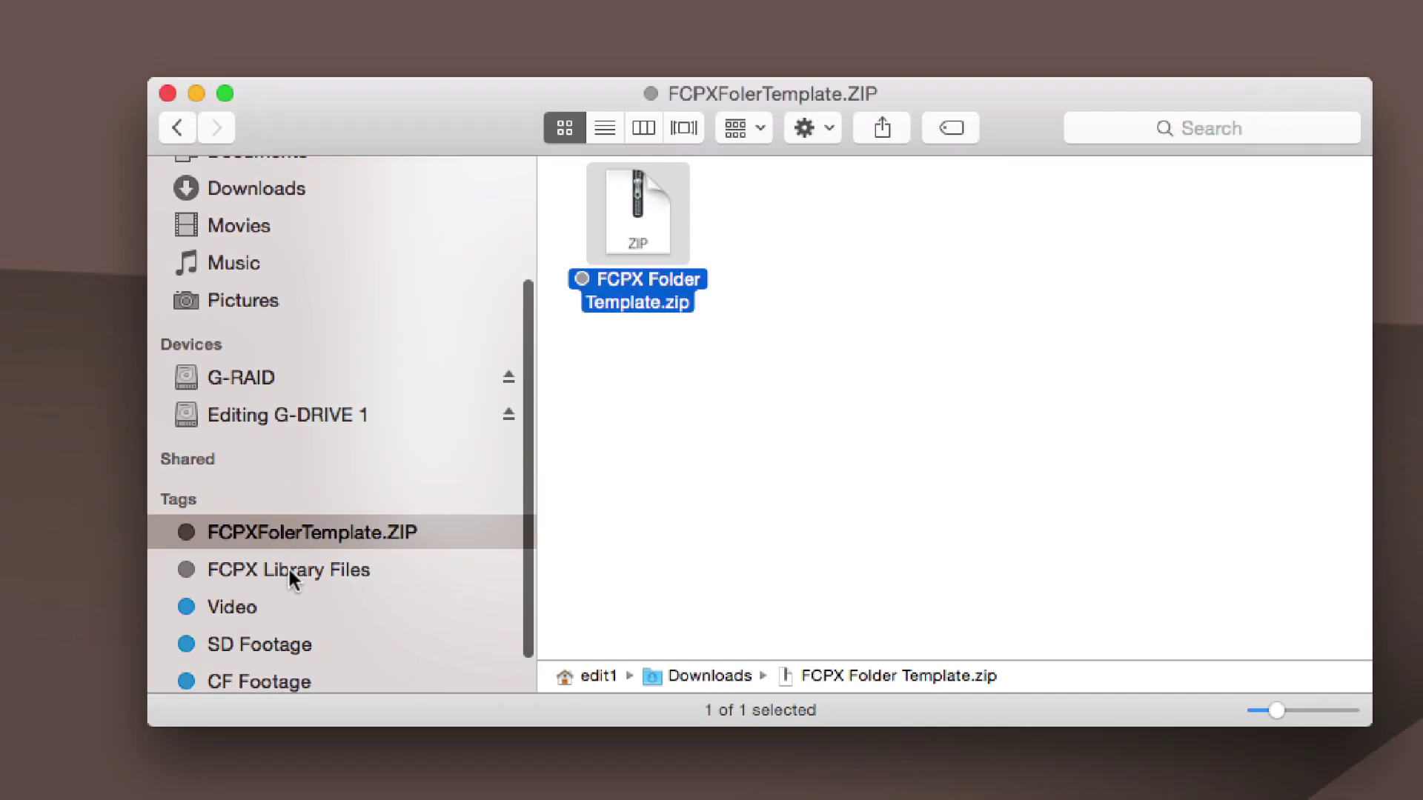
pyautogui.click(287, 569)
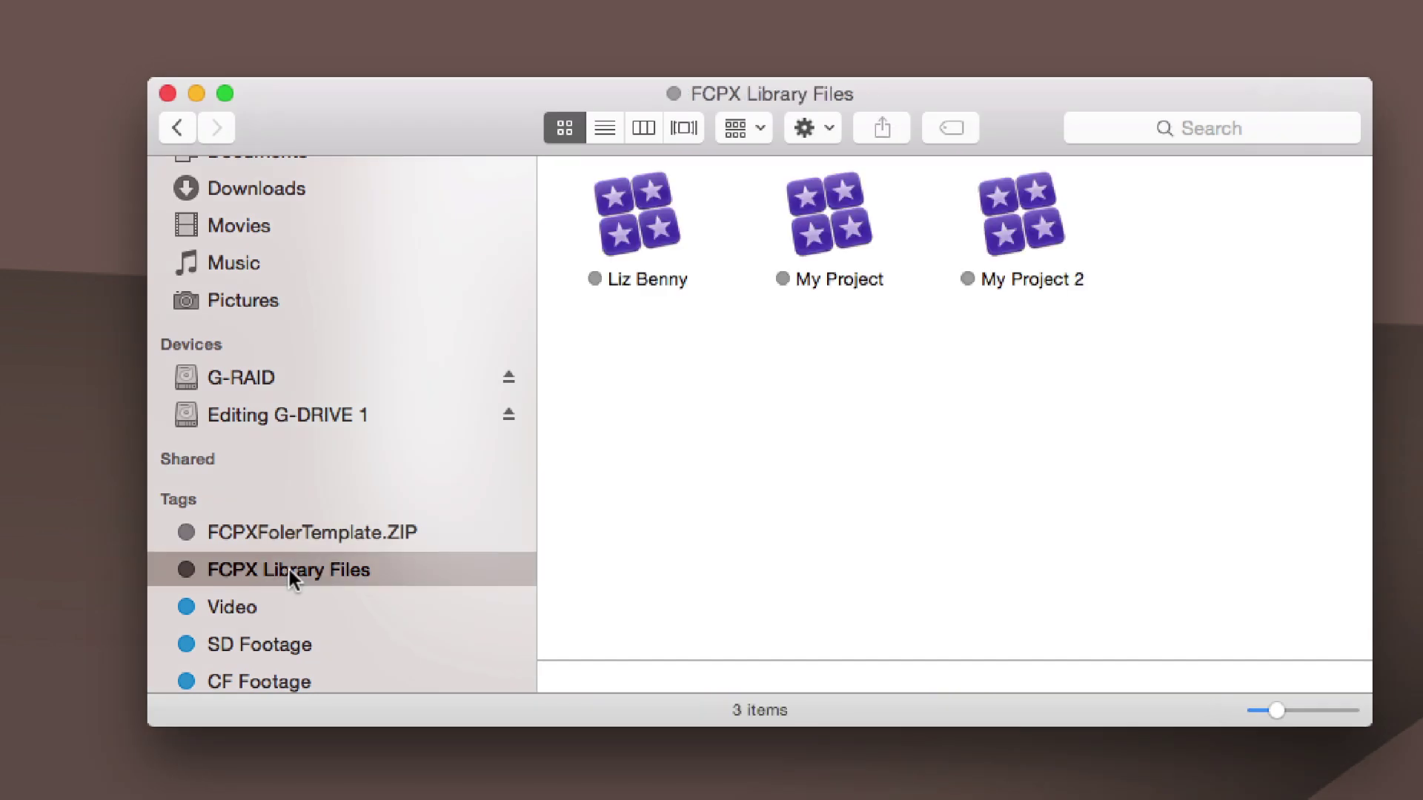
pyautogui.click(811, 202)
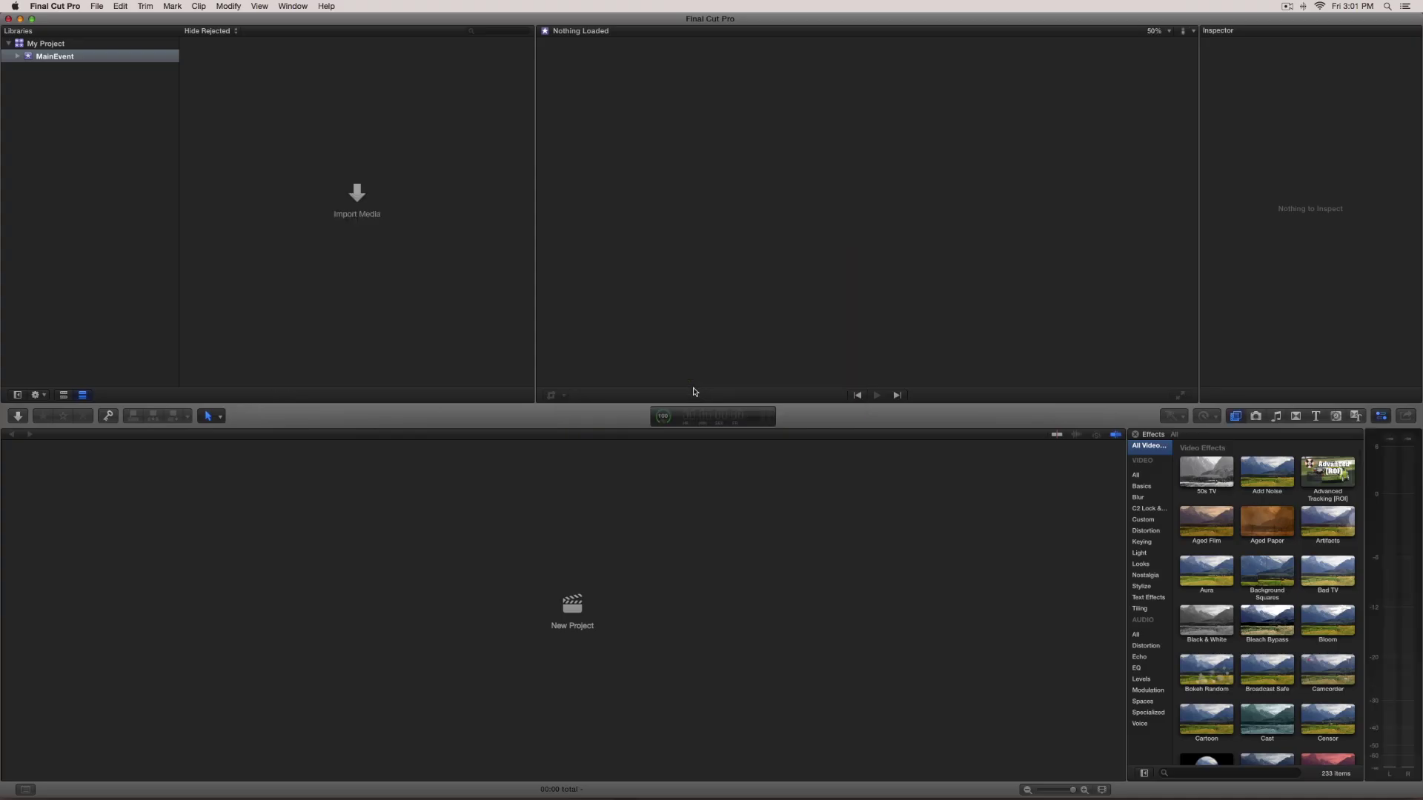
# Import the Clips folder from edit1 > Movies into MainEvent, keeping Finder tags as keywords
pyautogui.press('super+i')
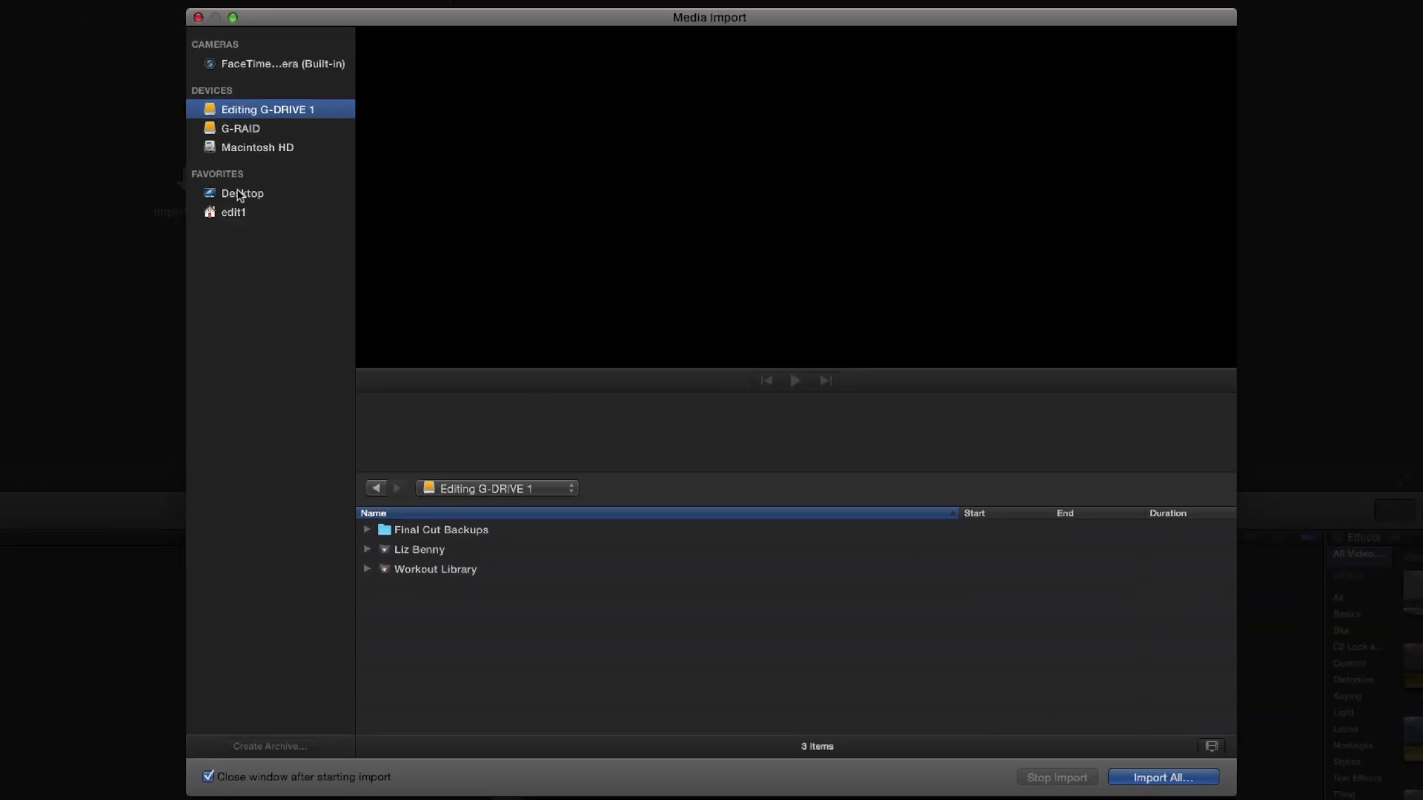
pyautogui.click(234, 215)
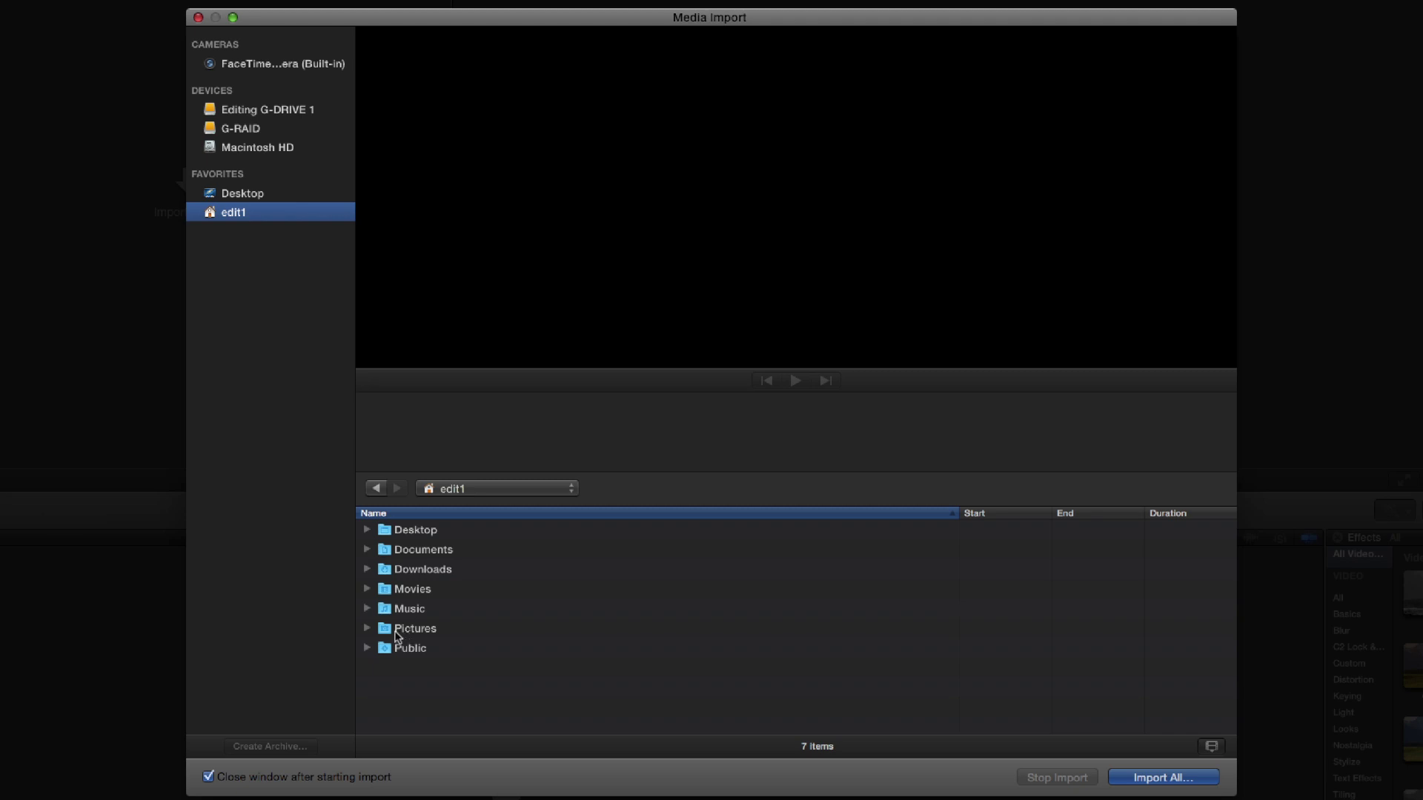
pyautogui.doubleClick(405, 596)
pyautogui.click(389, 531)
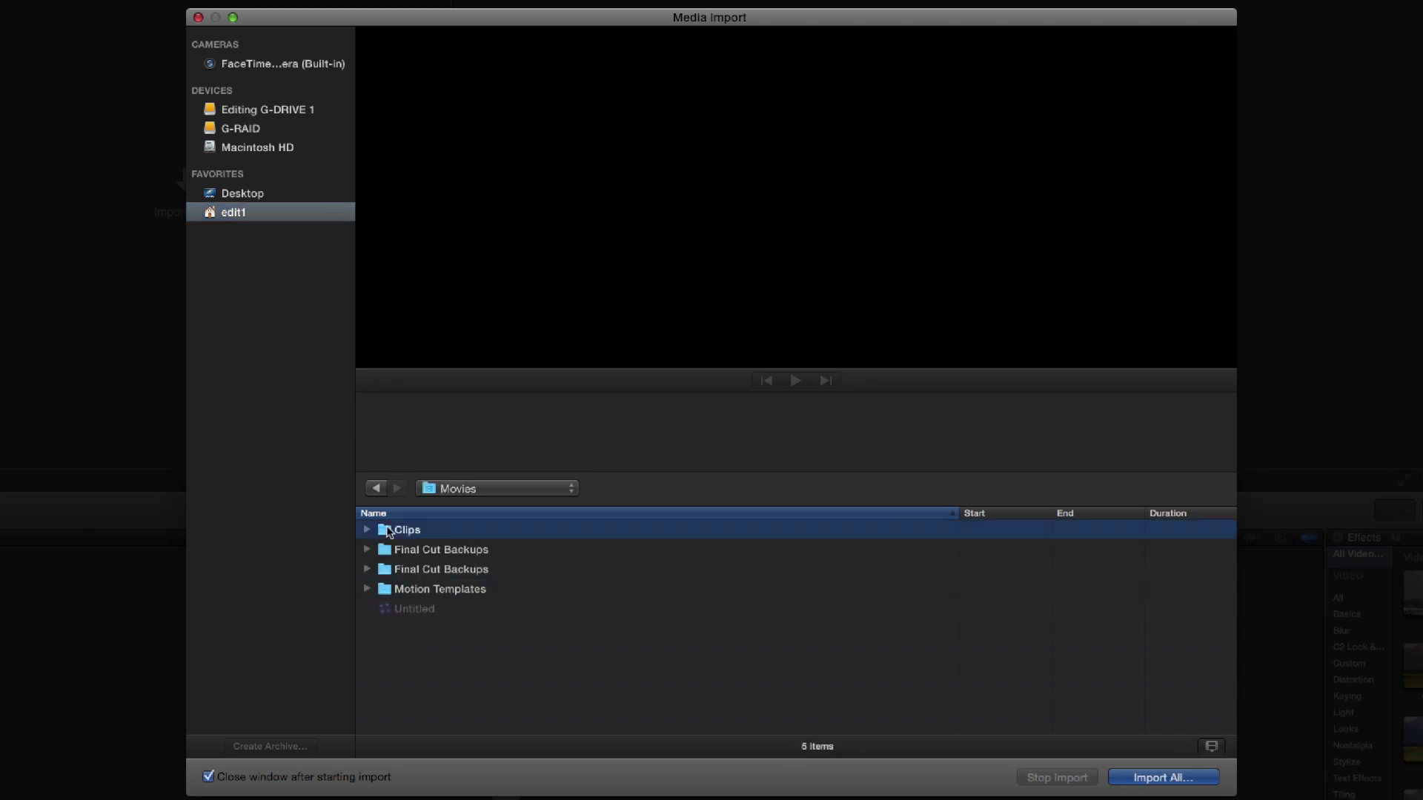
pyautogui.click(1150, 778)
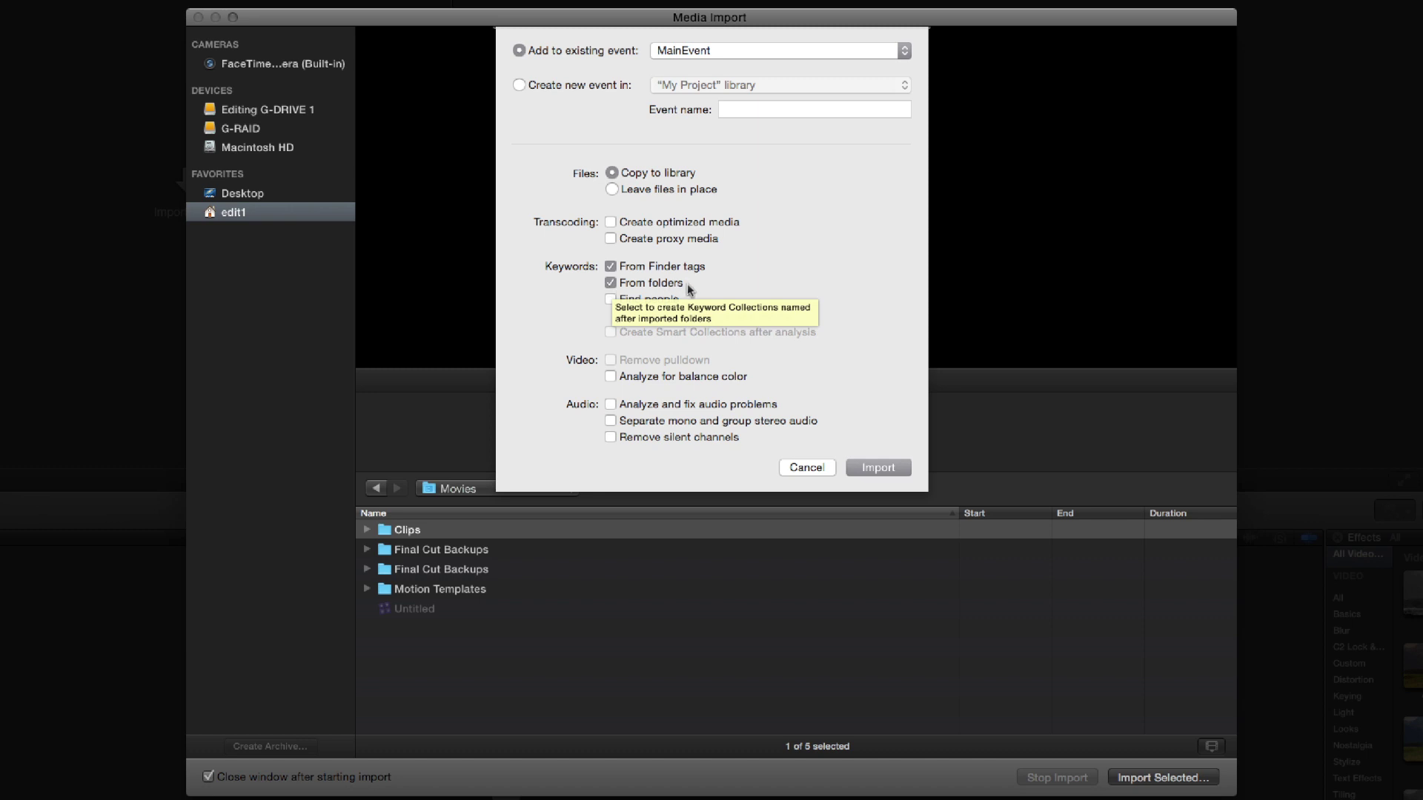
pyautogui.click(869, 465)
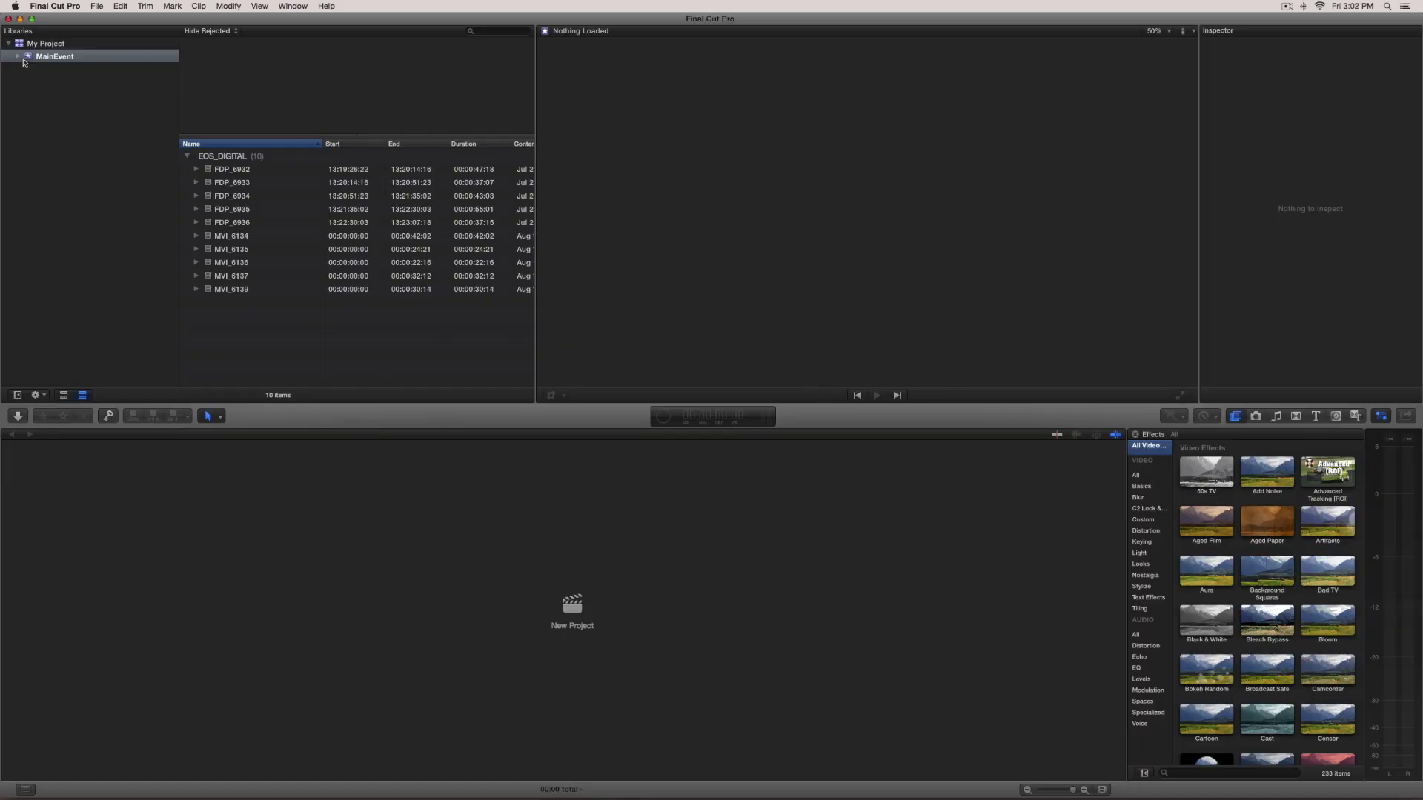
# Expand MainEvent and review the CF Footage, SD Footage, Clips and Video keyword collections
pyautogui.click(30, 98)
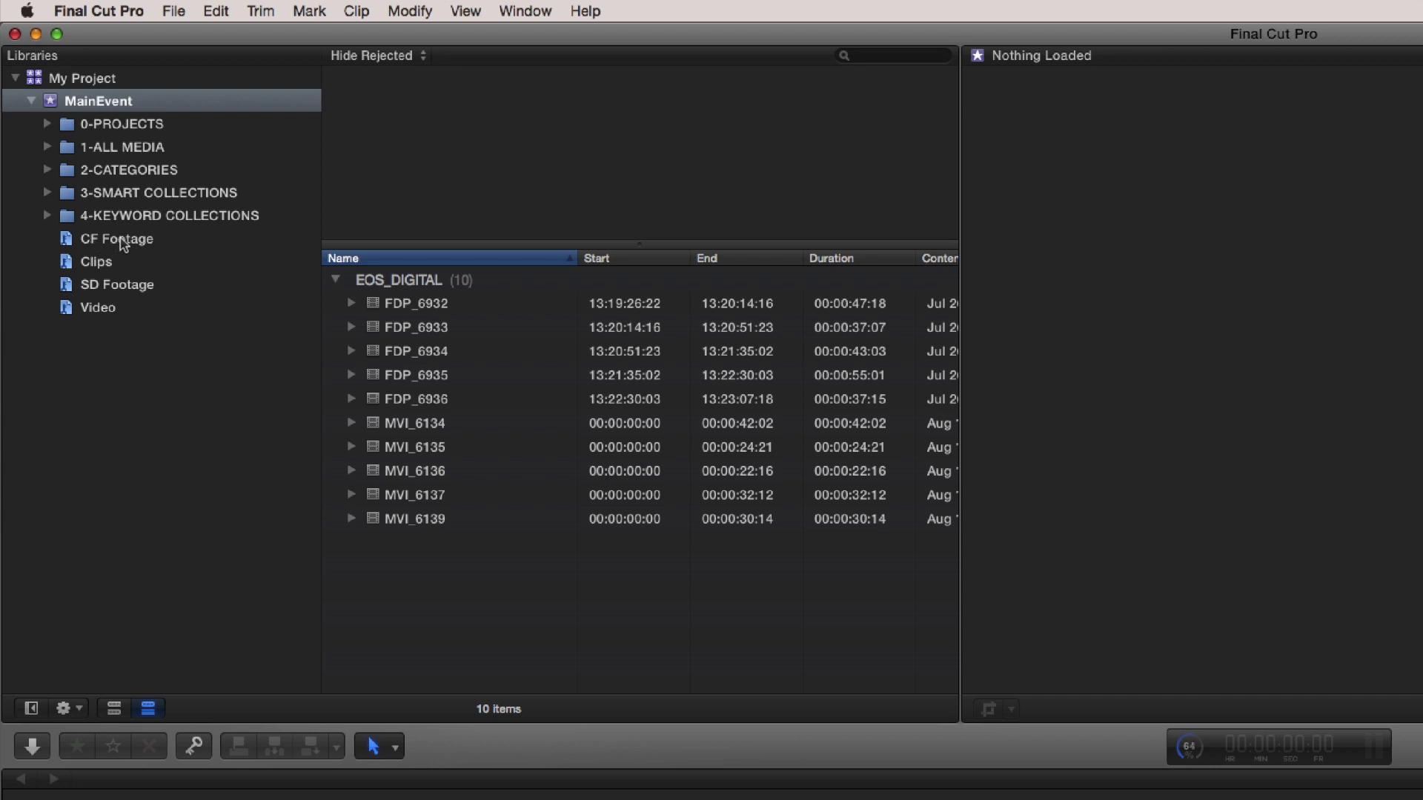
pyautogui.click(104, 243)
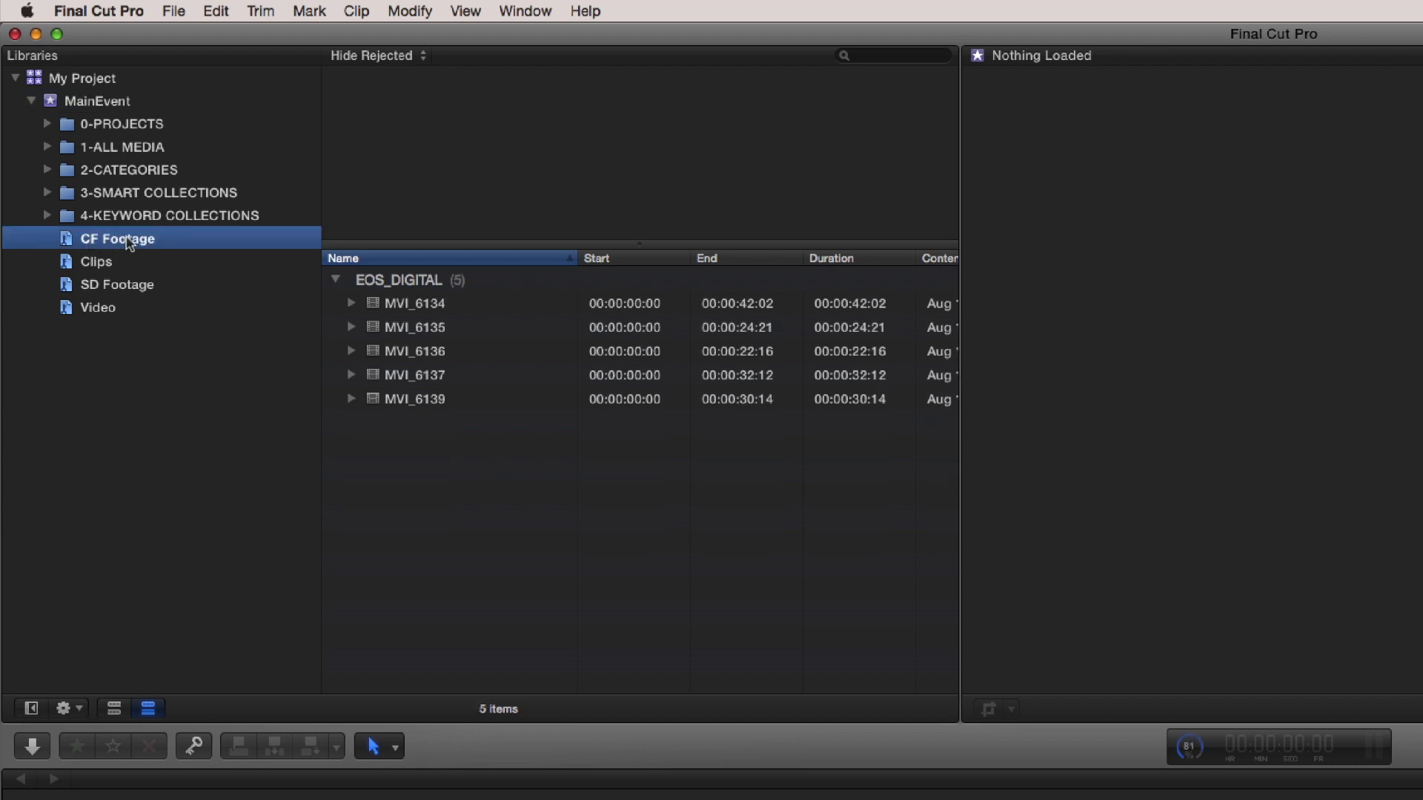
pyautogui.click(99, 292)
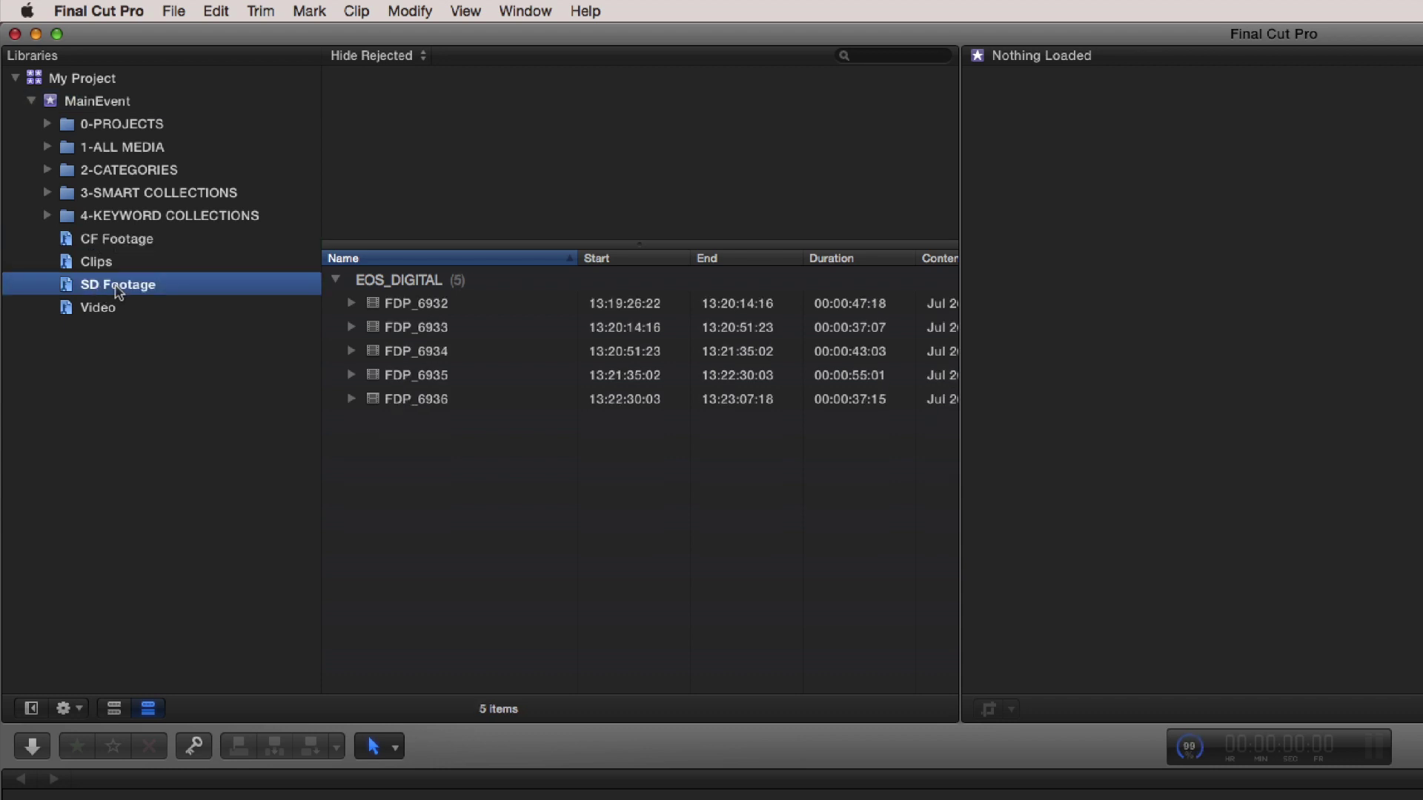
pyautogui.click(83, 267)
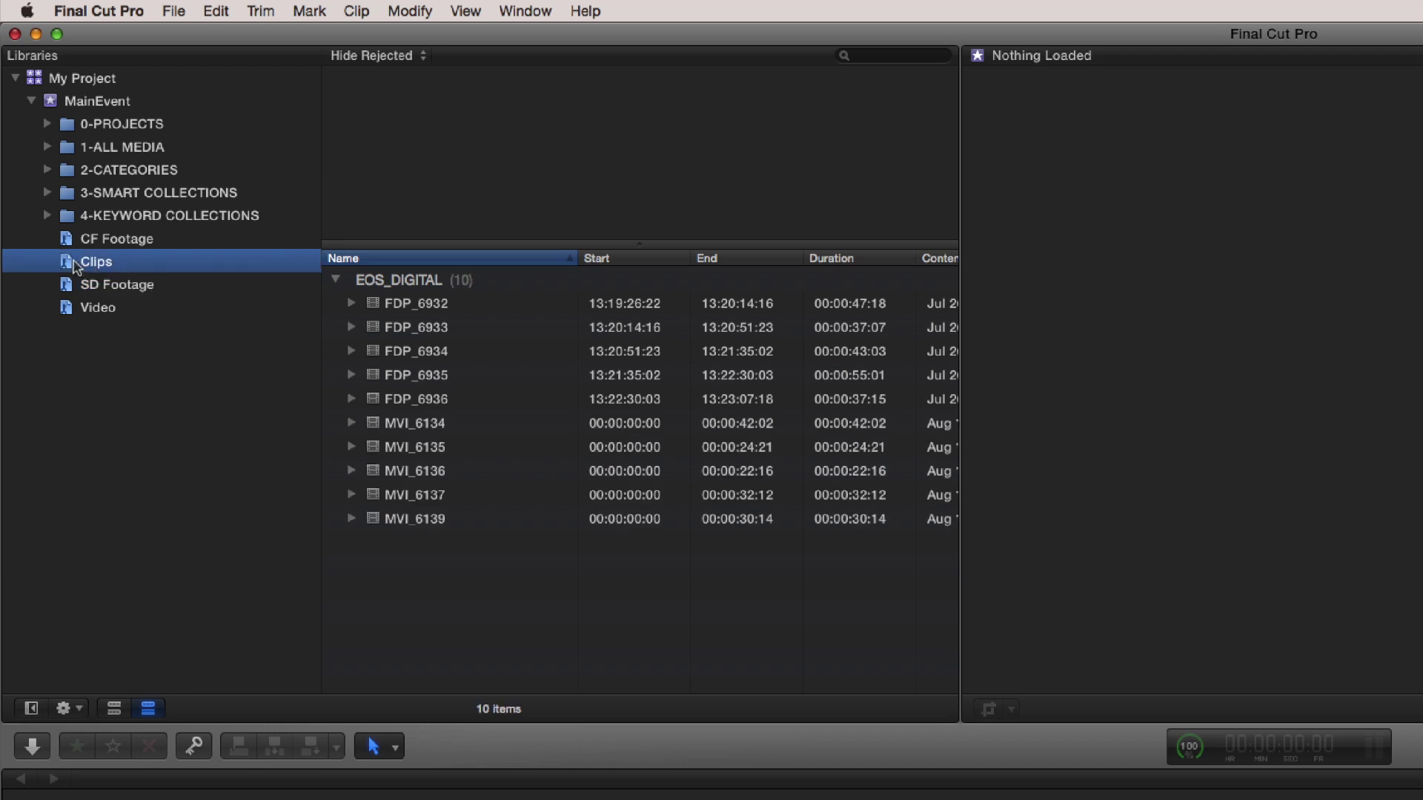
pyautogui.click(90, 316)
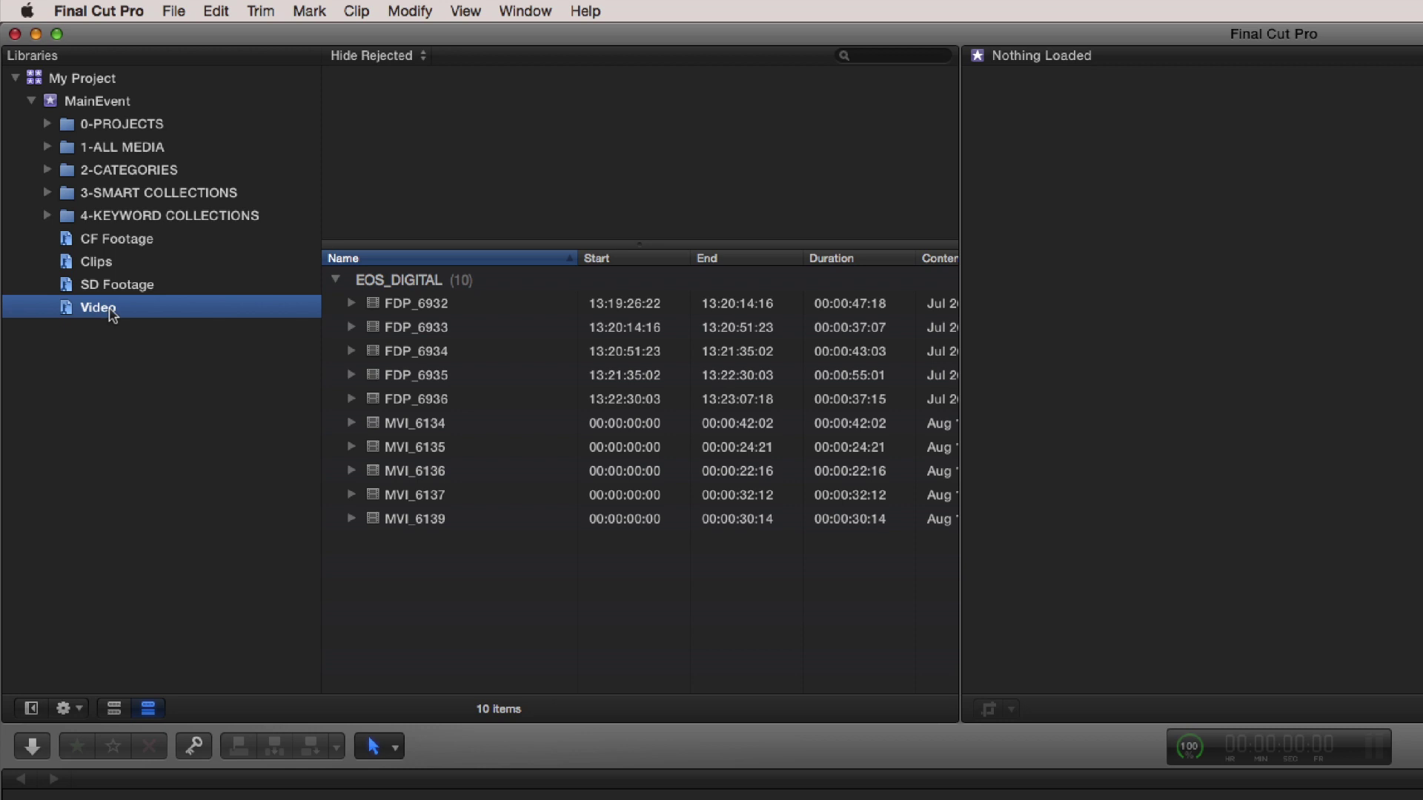
pyautogui.click(78, 265)
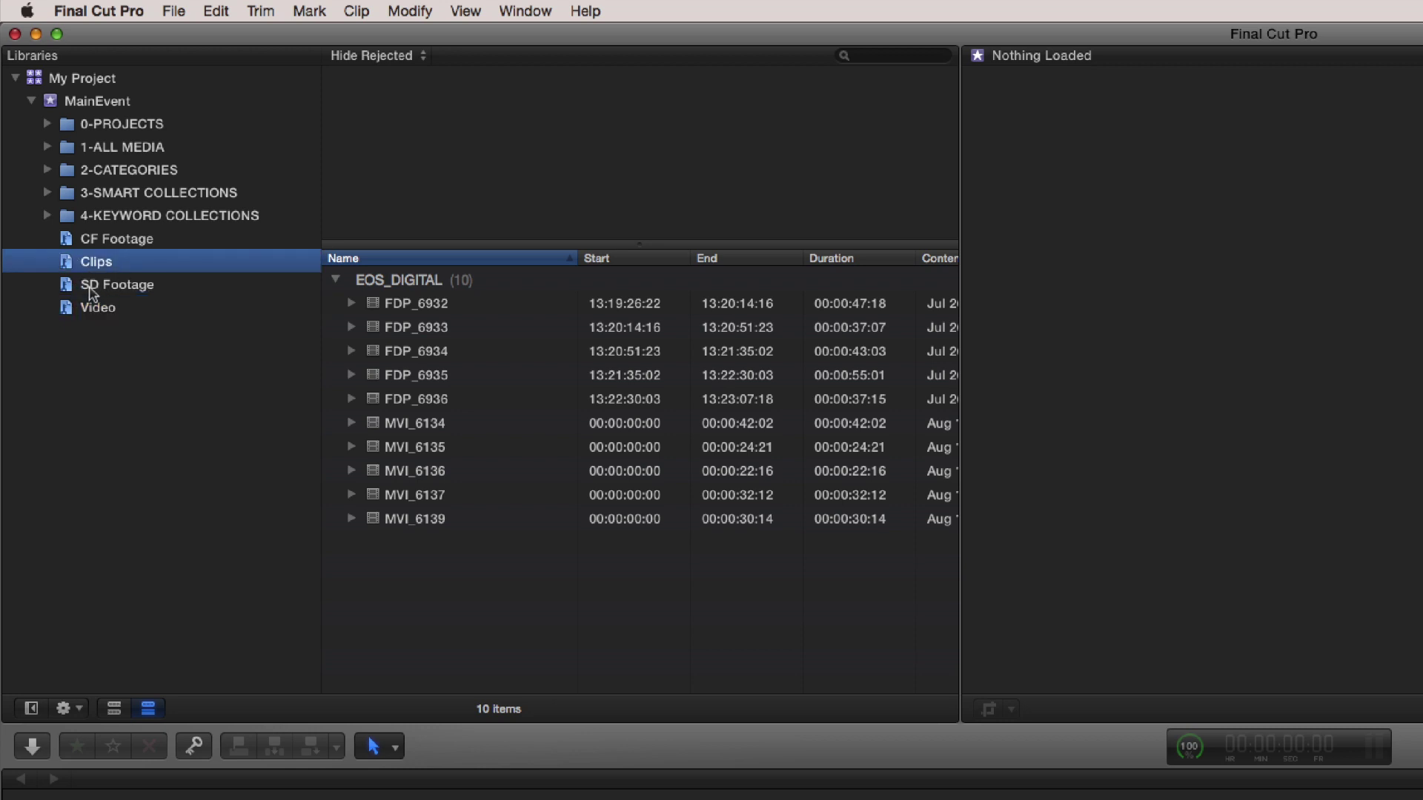
pyautogui.click(92, 291)
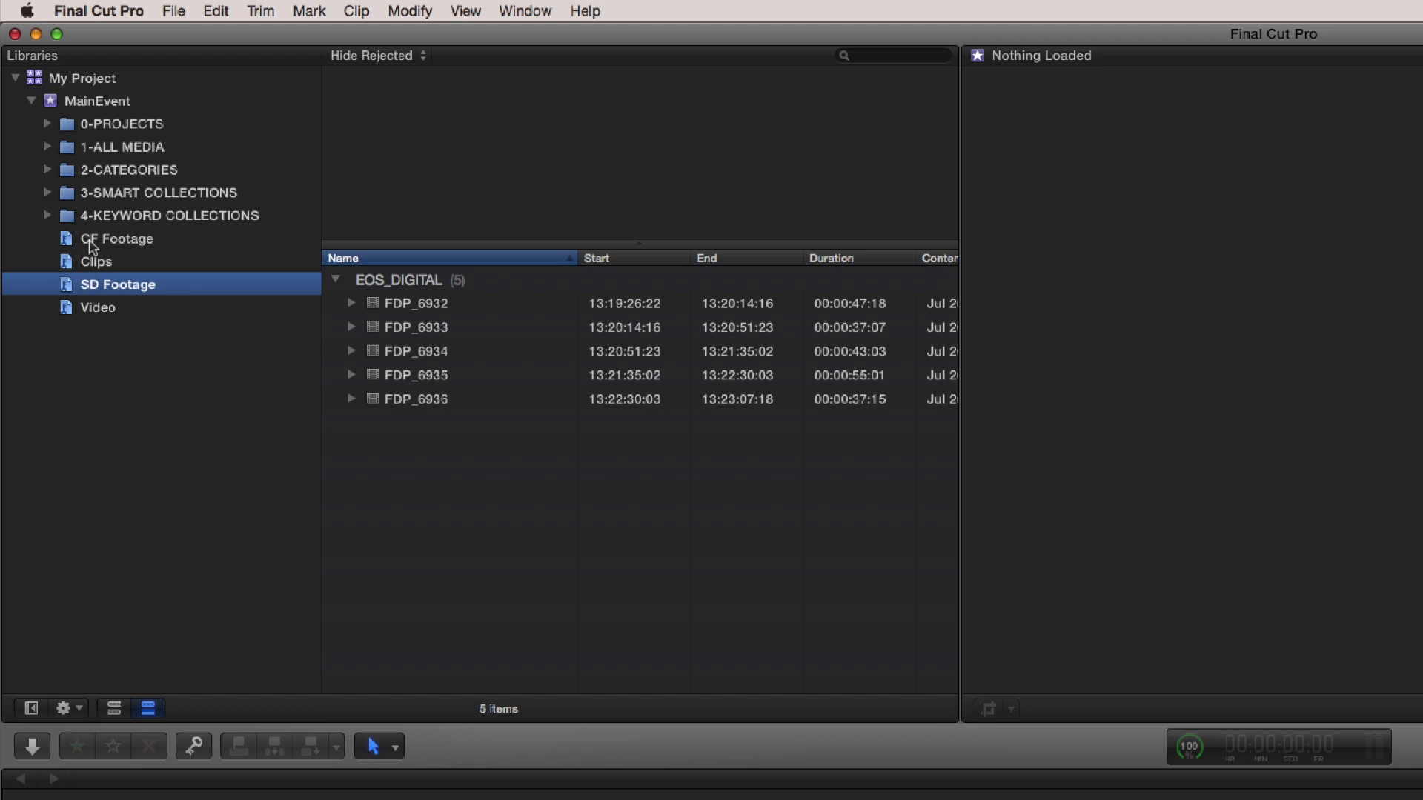
pyautogui.click(92, 244)
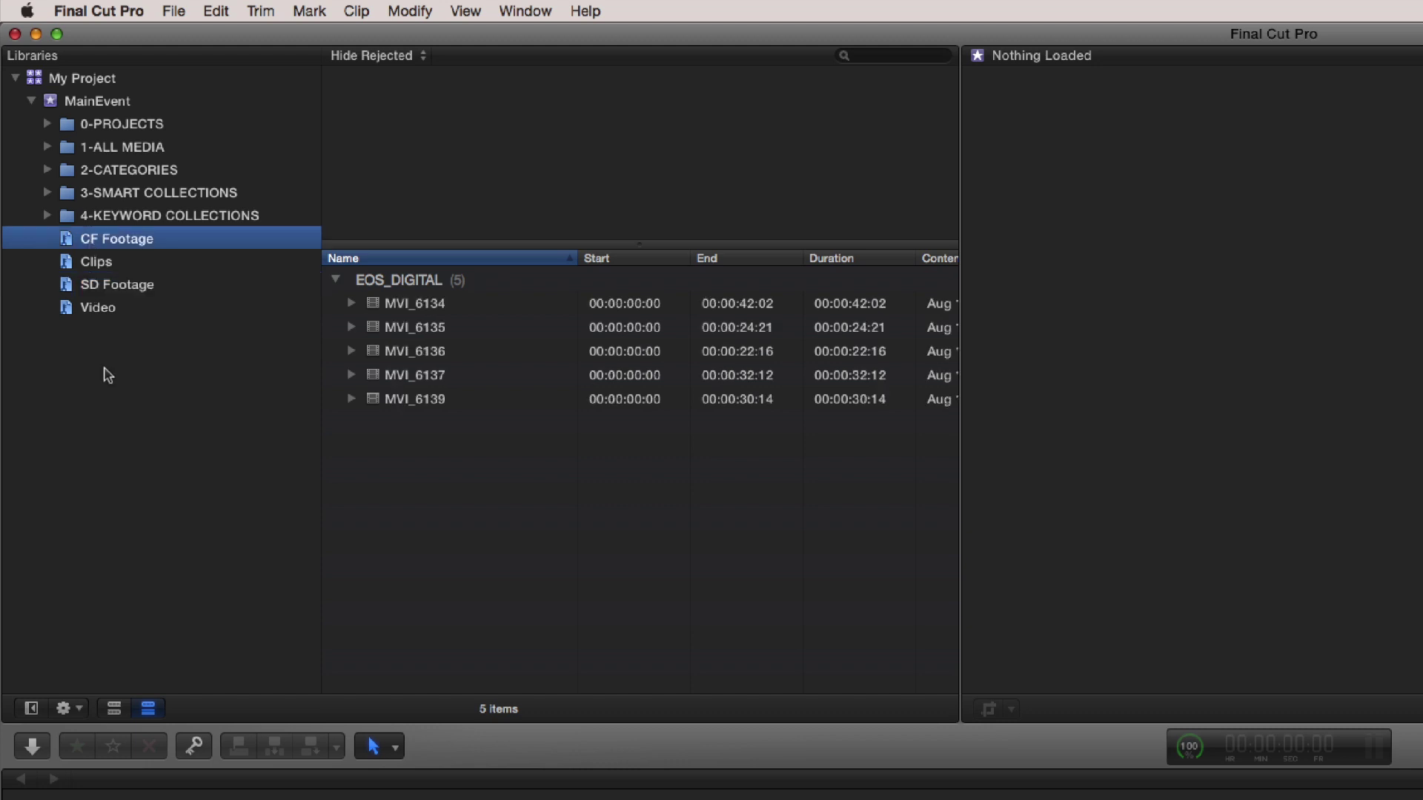